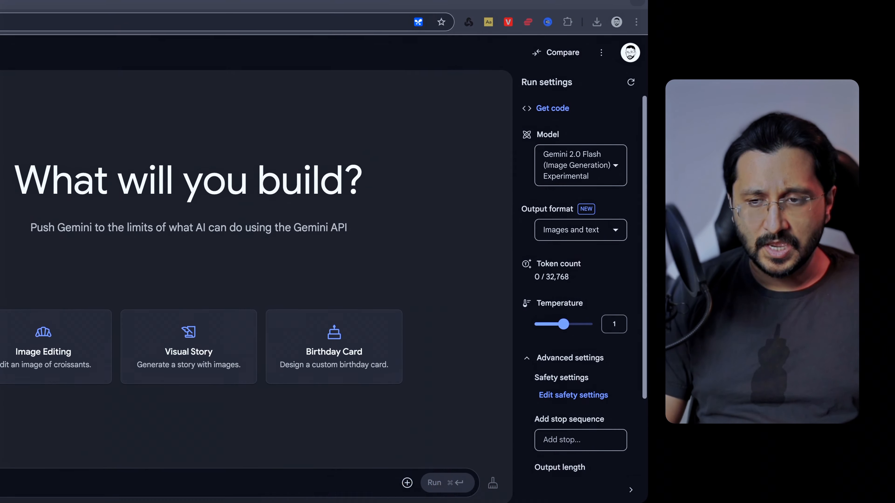
Check that the Gemini 2.0 Flash (Image Generation) Experimental model is selected and look through the available output formats.
click(568, 185)
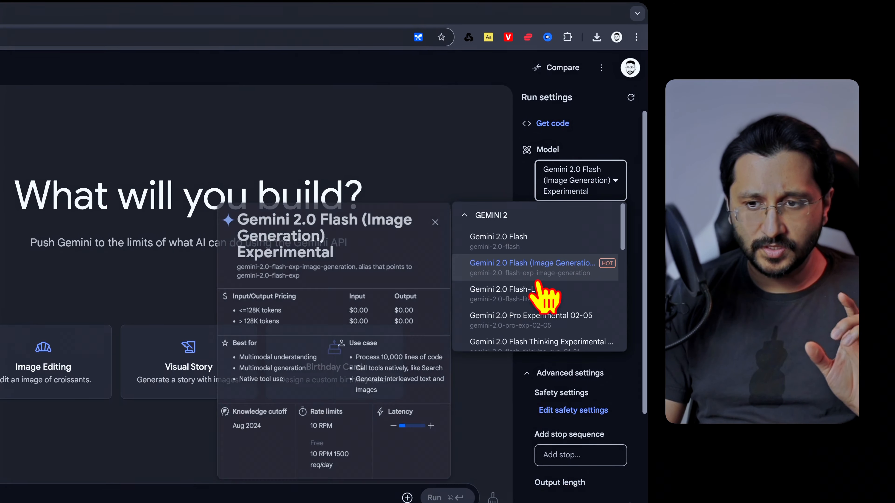
mouse_move(560, 280)
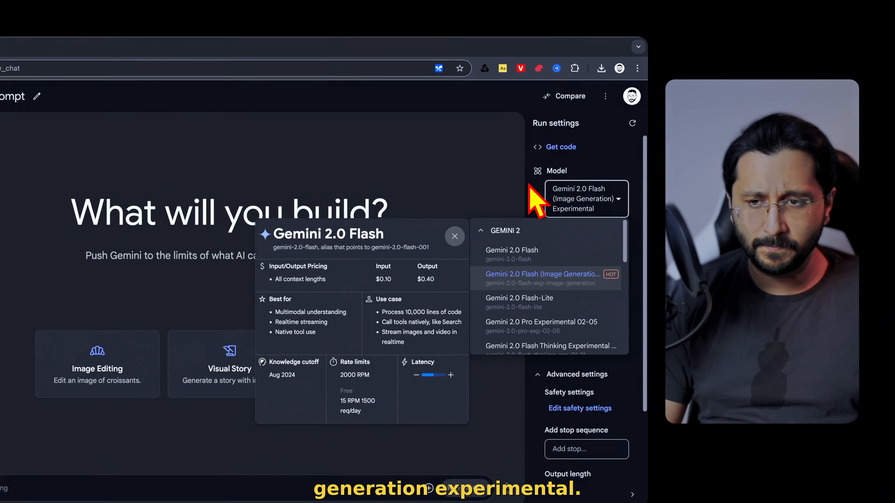
click(577, 204)
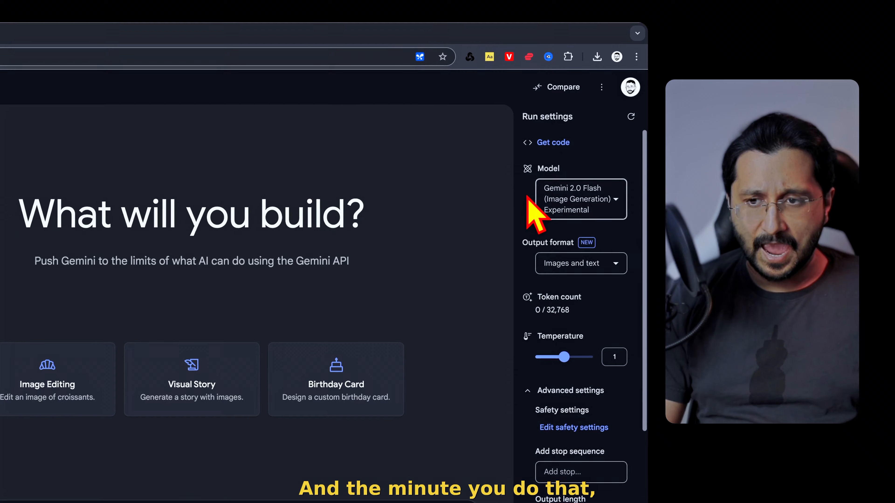
click(582, 241)
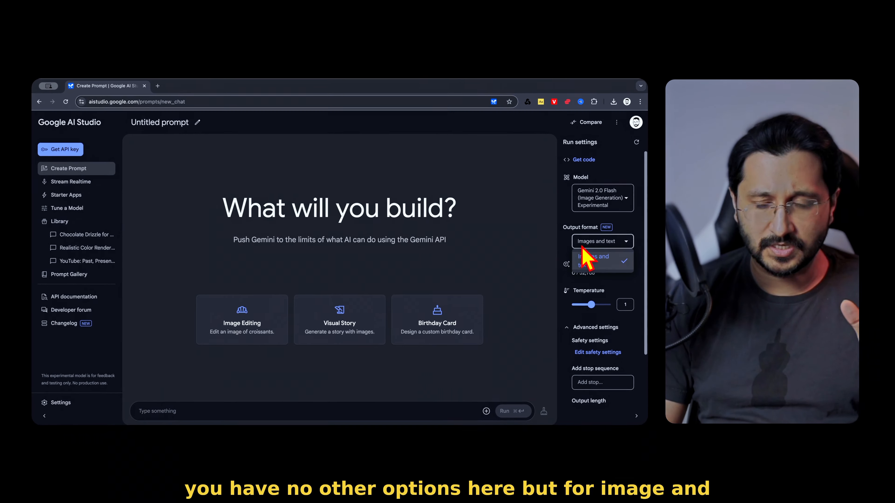
click(549, 248)
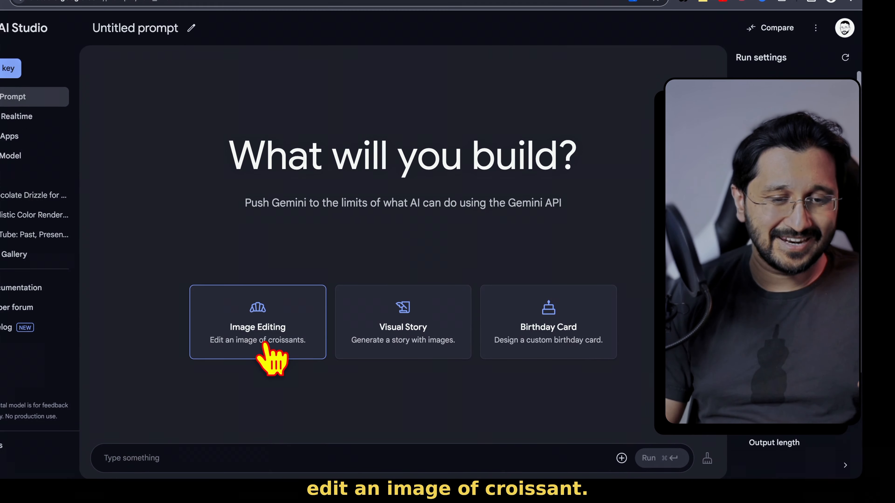
Open the croissant Image Editing example and submit the follow-up prompt "add some vanila toppings on it".
click(265, 348)
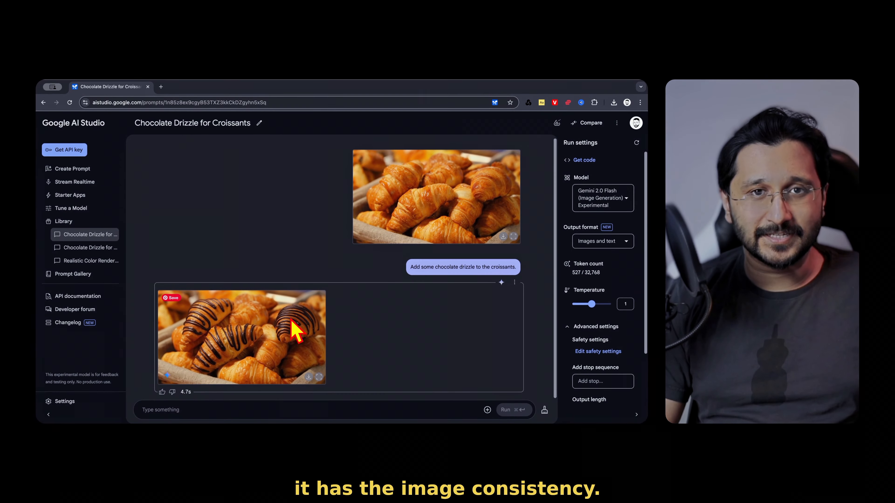
text(add some vanila toppings on it)
key(super+Return)
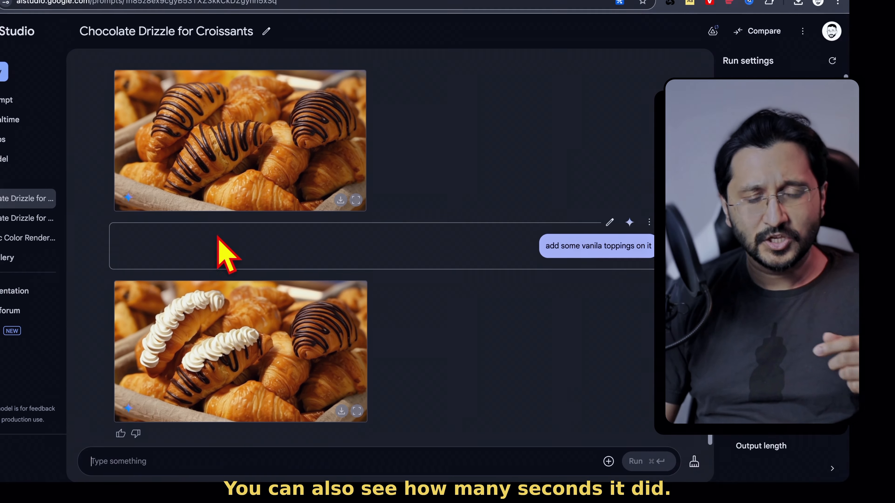
Compare the croissant edits with the original, and delete the vanilla toppings result and its prompt from the conversation.
scroll(303, 282, up, 5)
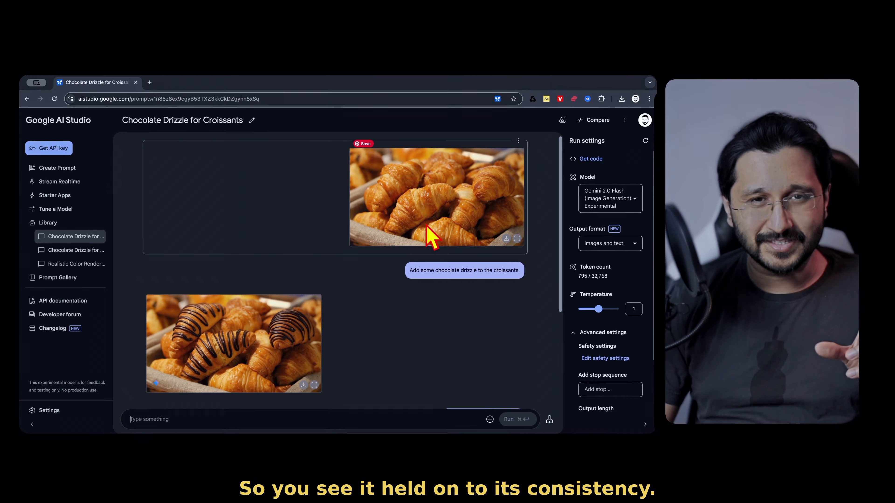
scroll(348, 260, down, 4)
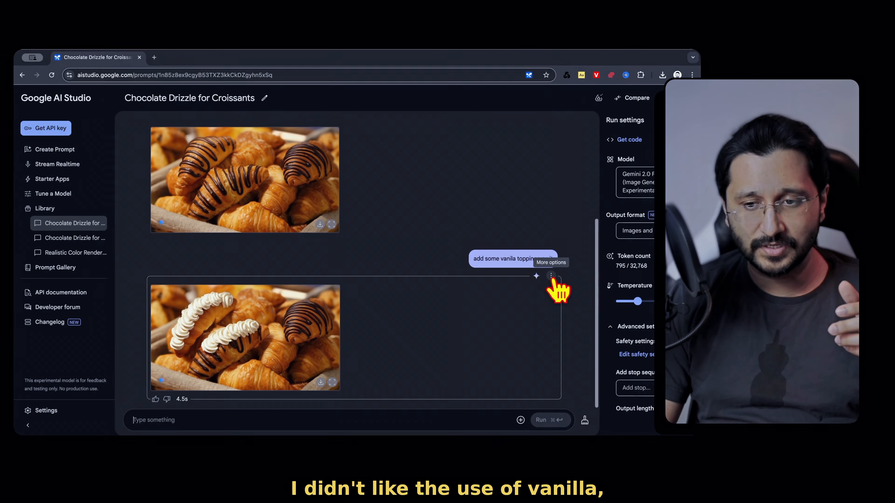
click(662, 259)
click(701, 301)
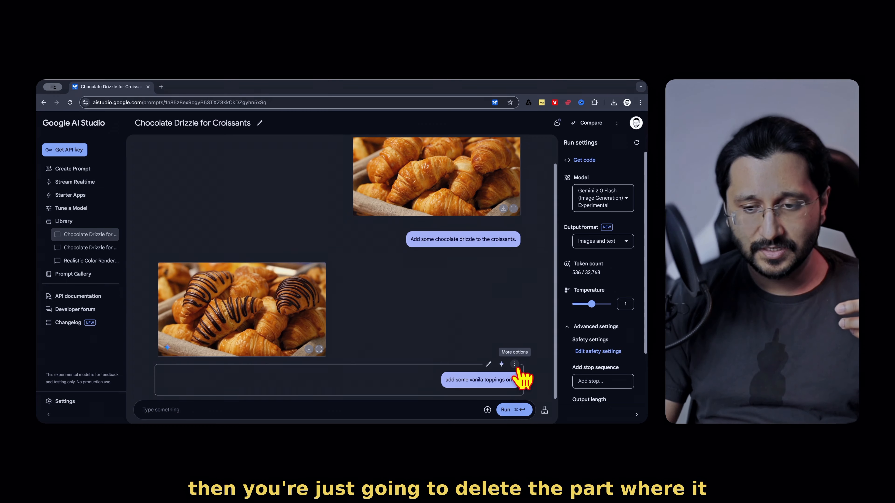
click(515, 364)
click(530, 320)
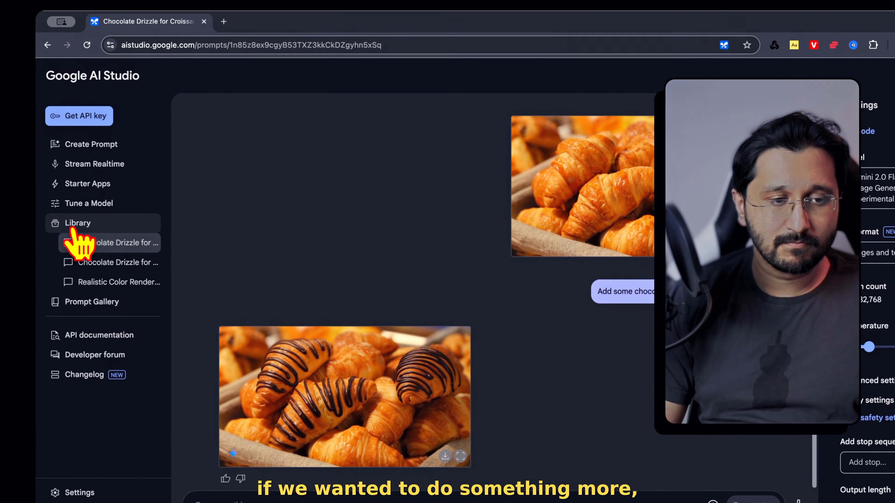
Open the saved chat "Colorizing An Image" from the full library list.
click(5, 292)
scroll(271, 316, down, 3)
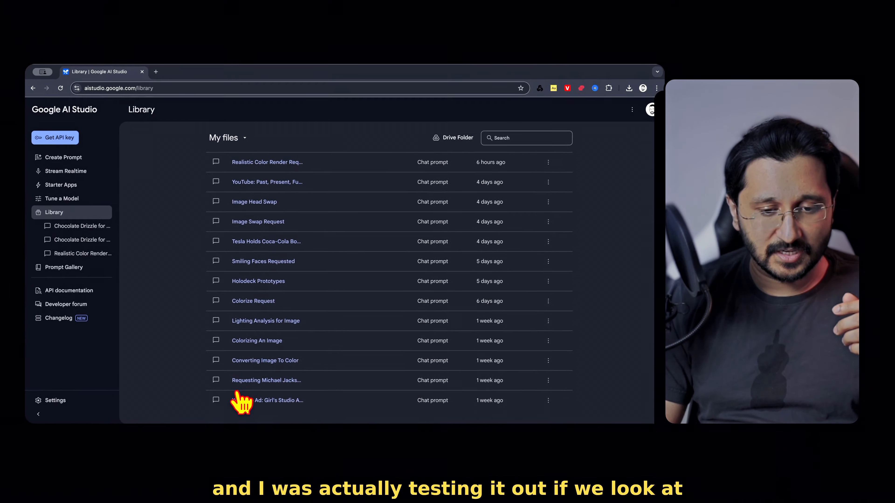
click(262, 346)
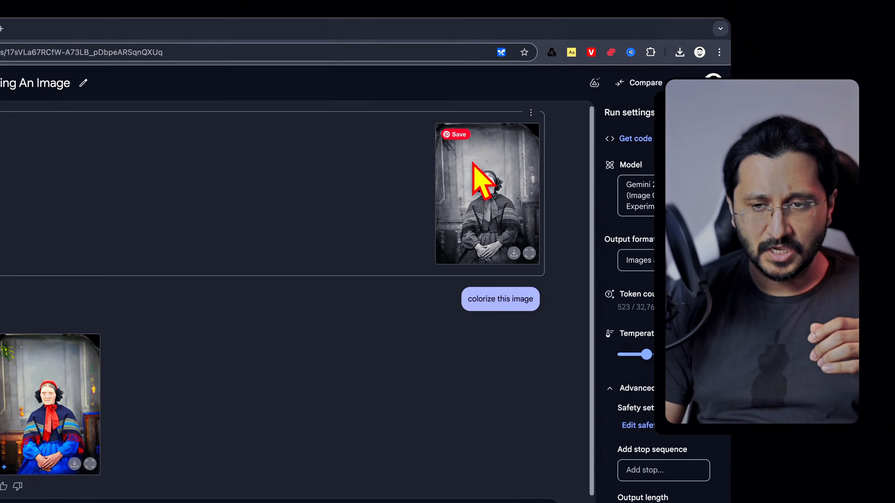
View the colorized portrait enlarged, close it, and submit the prompt "make the hands wave at the camera and make her smile".
click(90, 464)
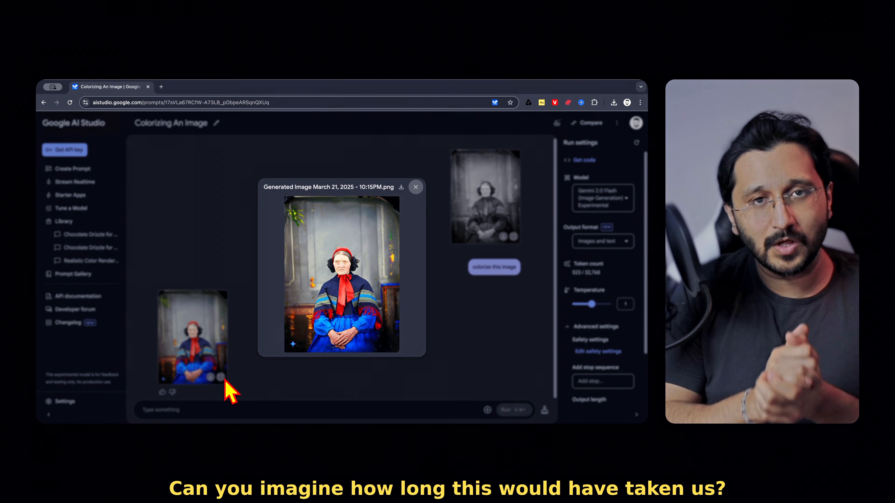
click(233, 385)
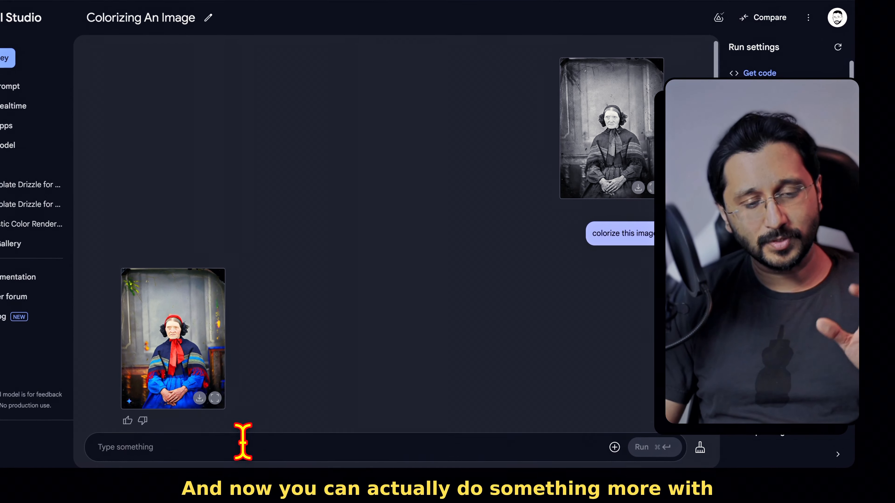
click(227, 423)
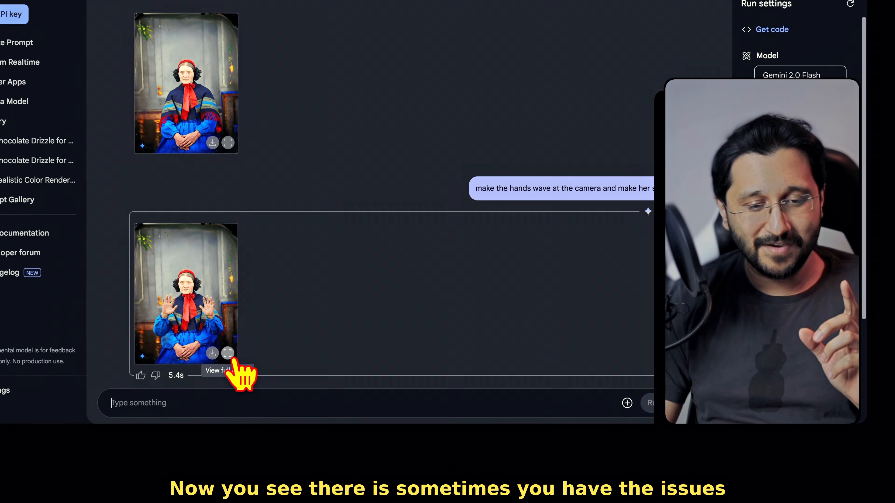
View the waving portrait enlarged, close it, and submit the prompt "remove the original hands".
click(221, 376)
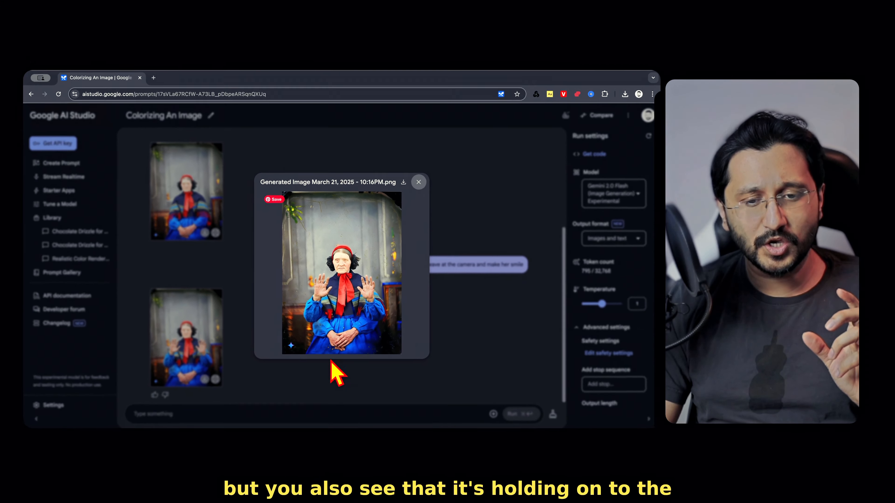
click(330, 405)
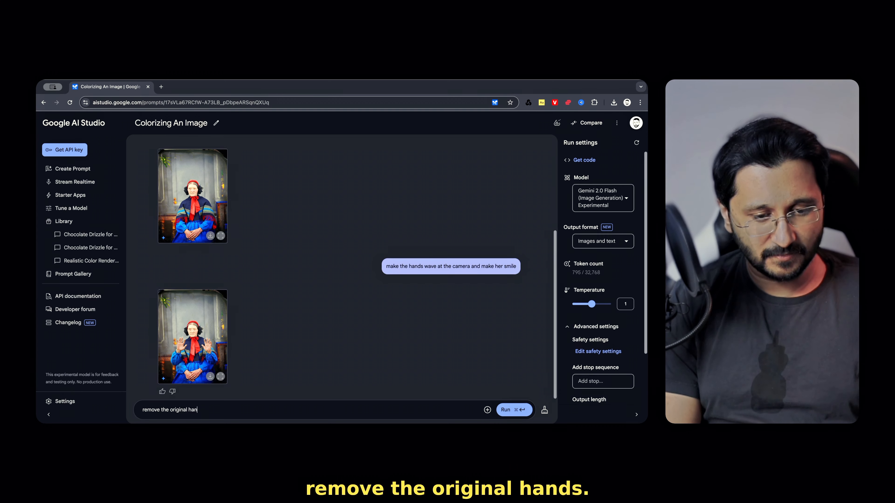
text(ds)
key(super+Return)
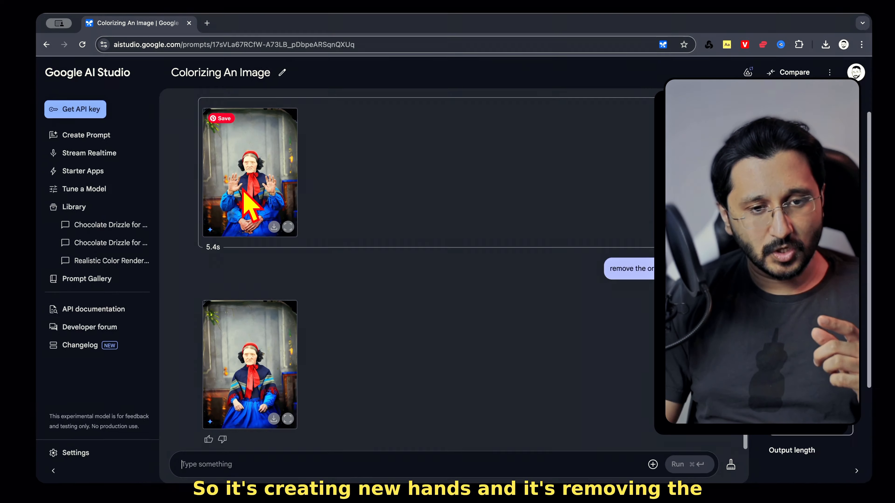
Compare the original black-and-white portrait with the colorized, waving and hands-removed versions throughout the conversation.
scroll(245, 208, up, 5)
scroll(252, 272, down, 5)
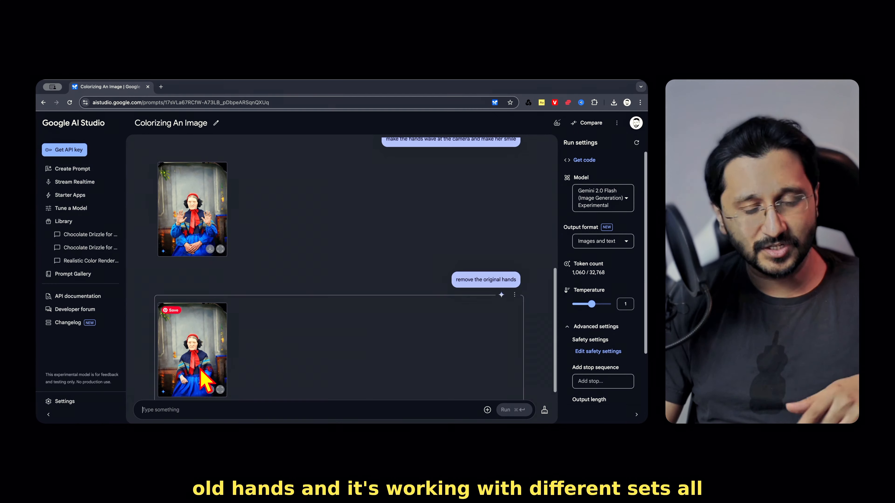
scroll(219, 360, down, 1)
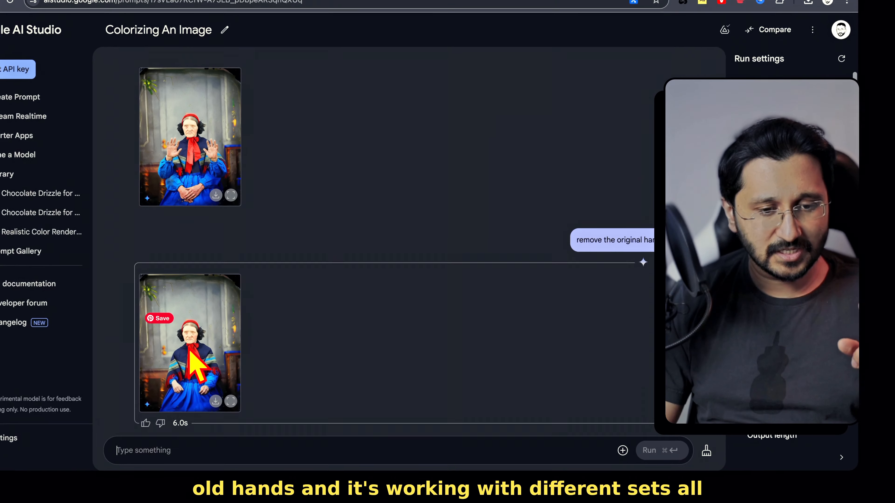
scroll(388, 246, up, 5)
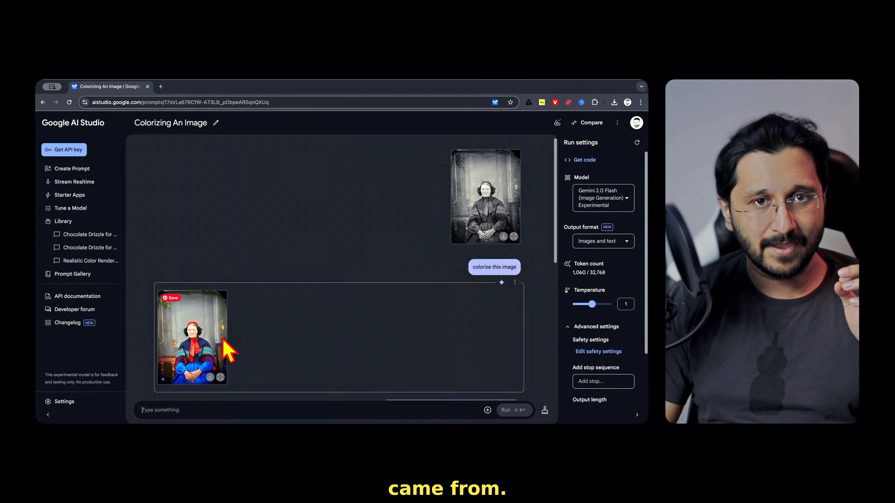
scroll(112, 405, down, 10)
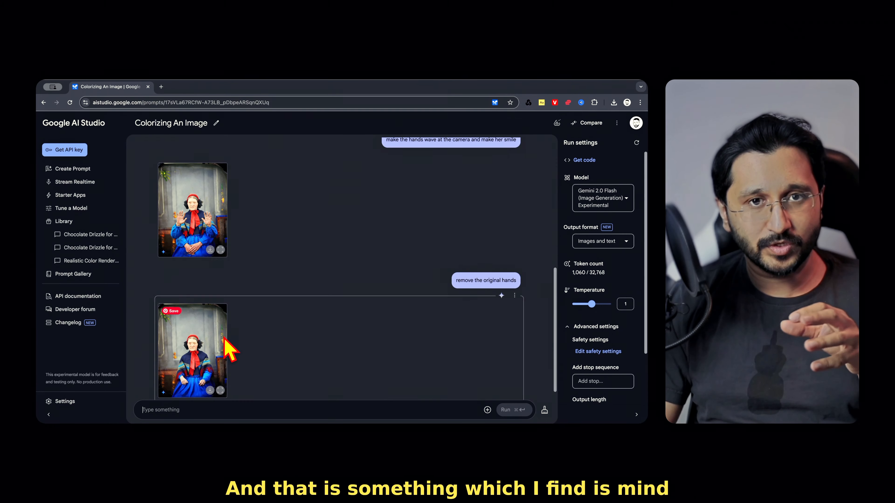
scroll(226, 347, up, 10)
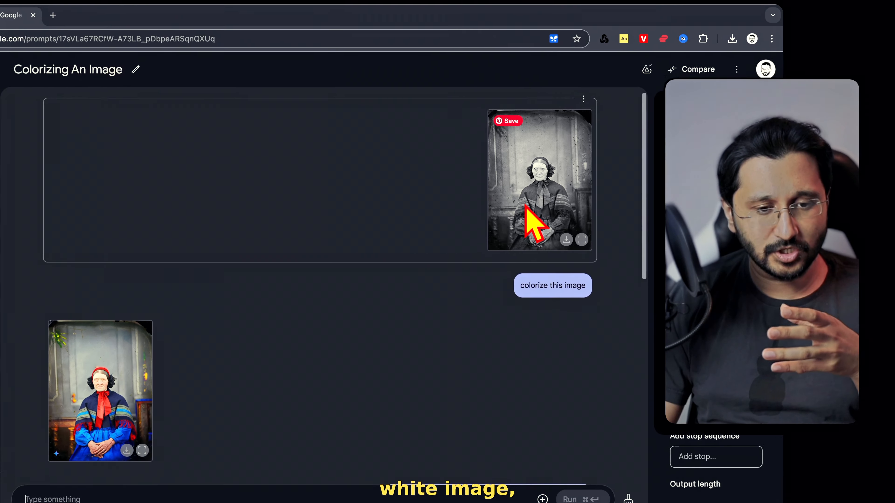
scroll(176, 280, down, 3)
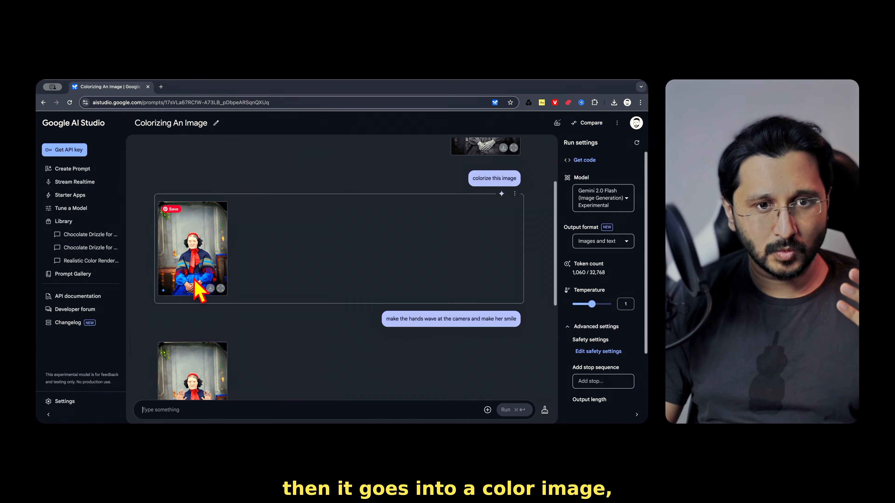
scroll(196, 282, down, 5)
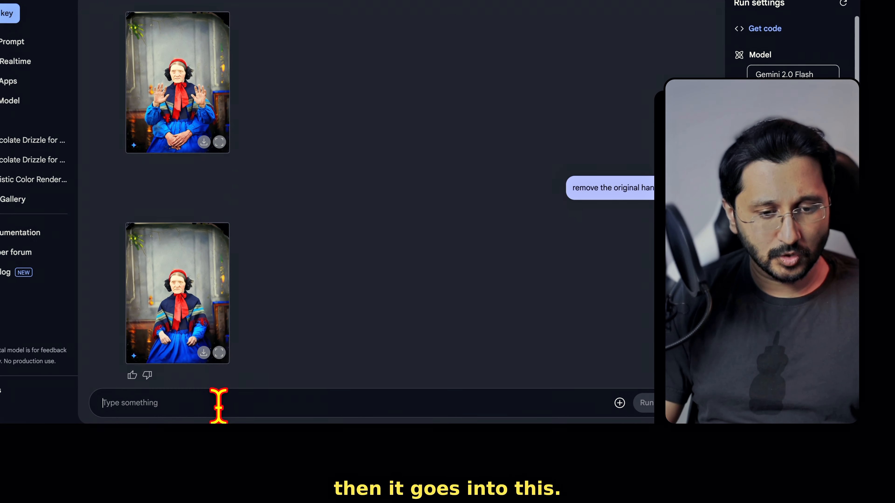
Submit the prompt "change her background to a modern city".
text(changew)
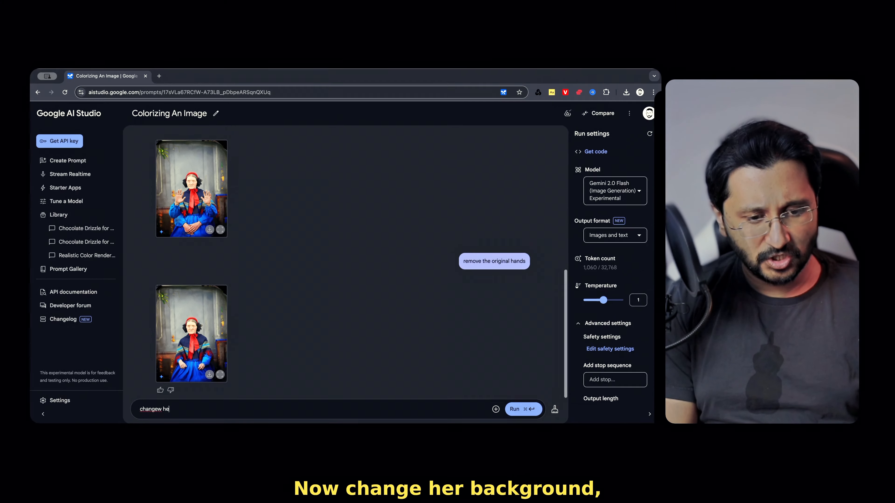
key(BackSpace)
text(ackground to a modern city)
key(Return)
text(her b)
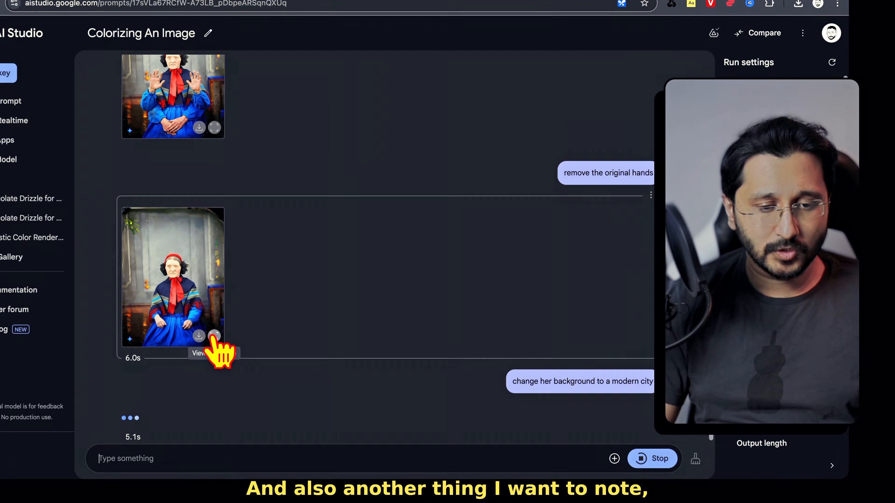
View the hands-removed portrait and the modern city version enlarged, closing each preview.
click(220, 327)
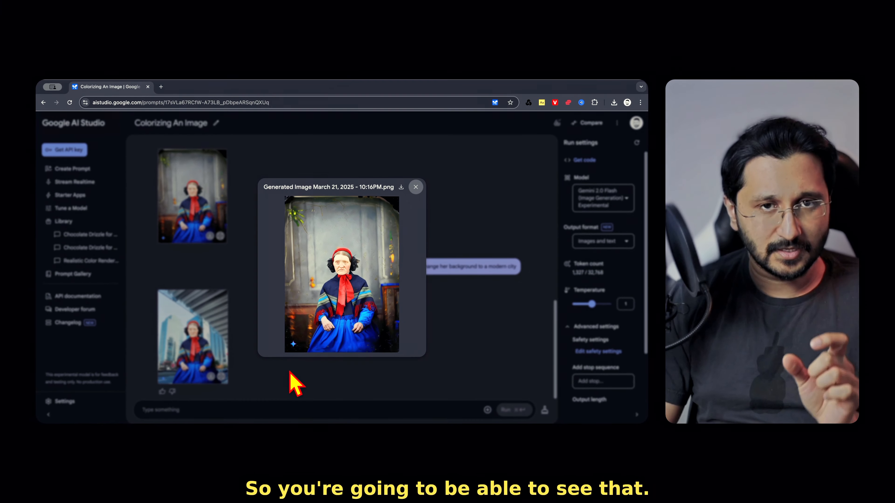
click(295, 382)
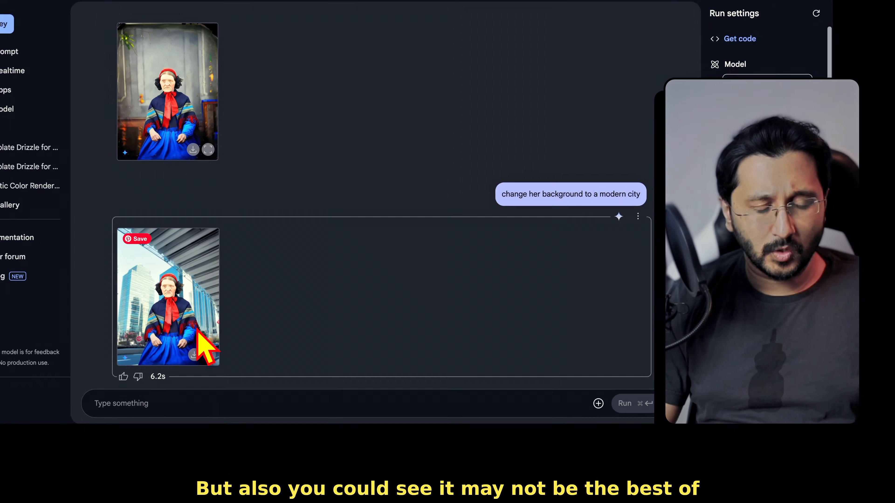
click(221, 376)
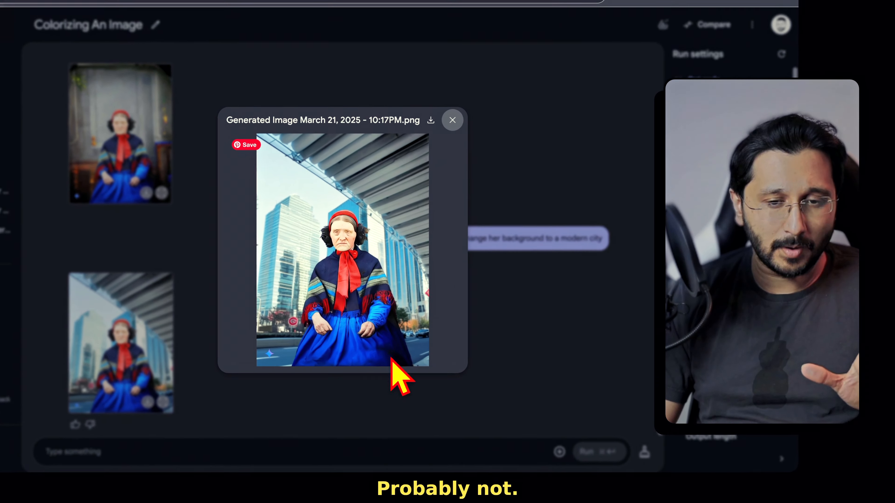
key(Escape)
Review the conversation from the original portrait to the modern city version to judge how consistent the edits are.
scroll(346, 335, up, 10)
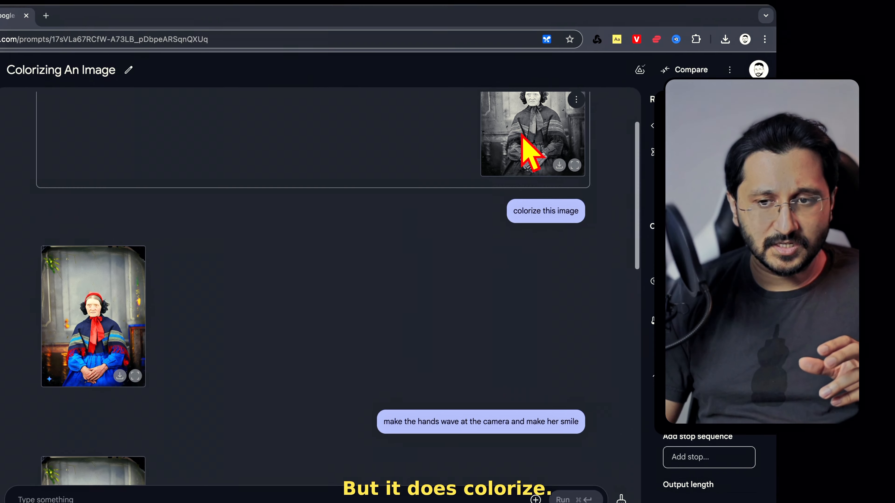
scroll(160, 204, down, 6)
scroll(161, 219, down, 6)
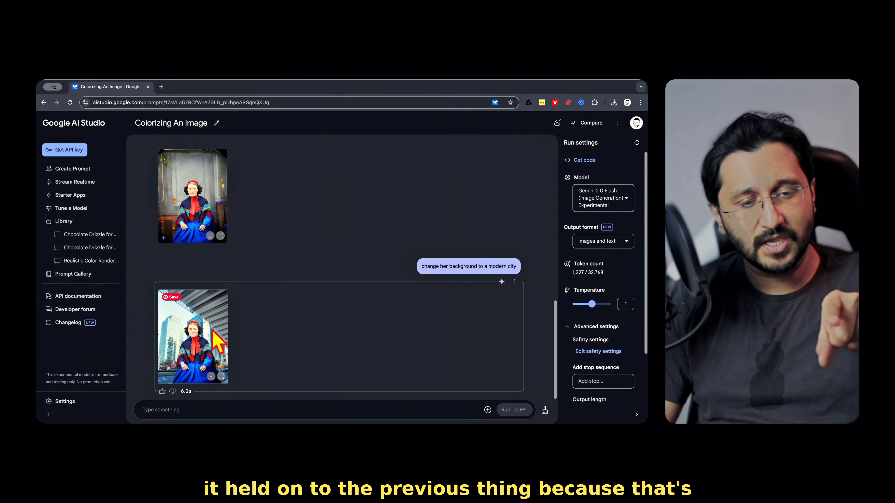
scroll(220, 347, up, 6)
scroll(225, 358, down, 5)
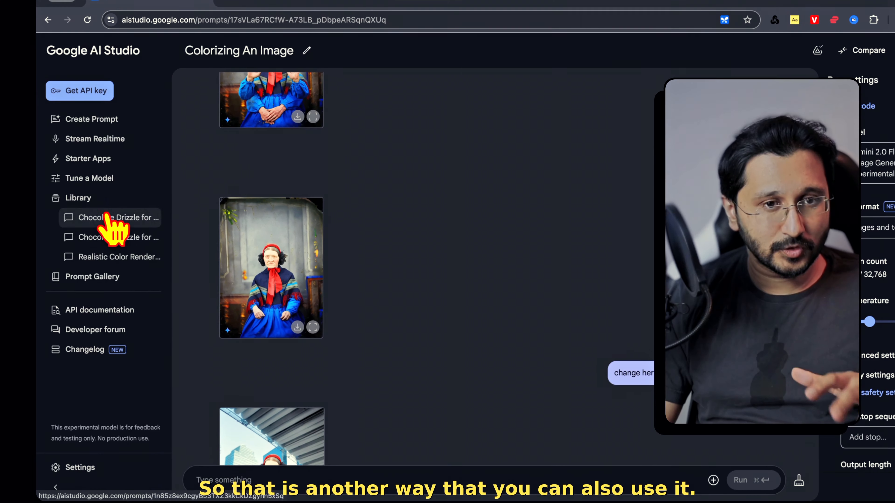
Leave the portrait chat for the library of saved prompts.
click(87, 197)
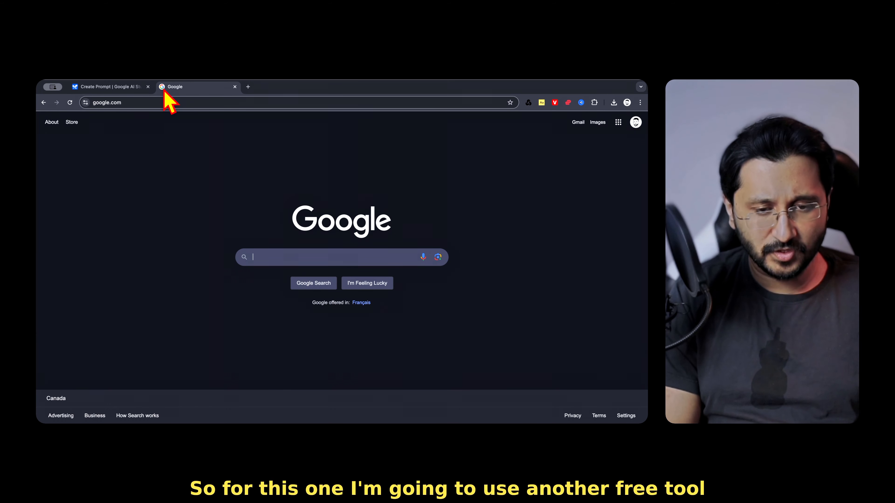
Search Google for "image fx" and open the ImageFX page on labs.google/fx.
text(image fx)
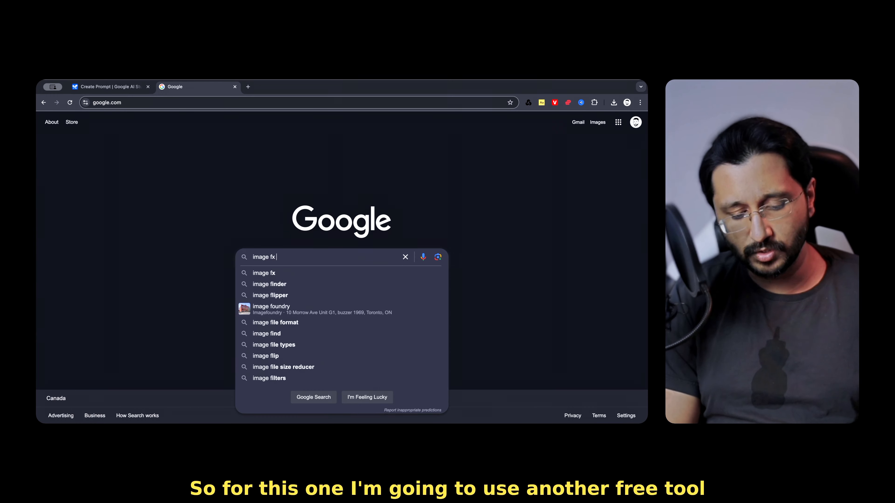
key(Return)
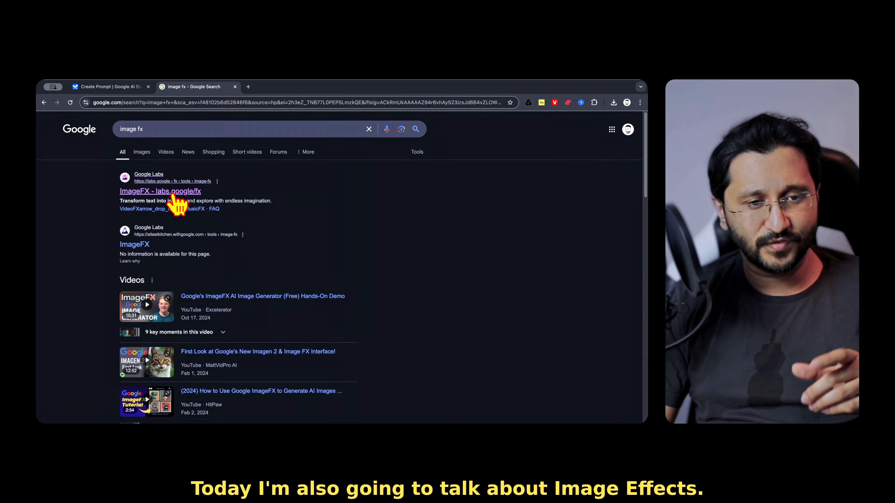
click(171, 192)
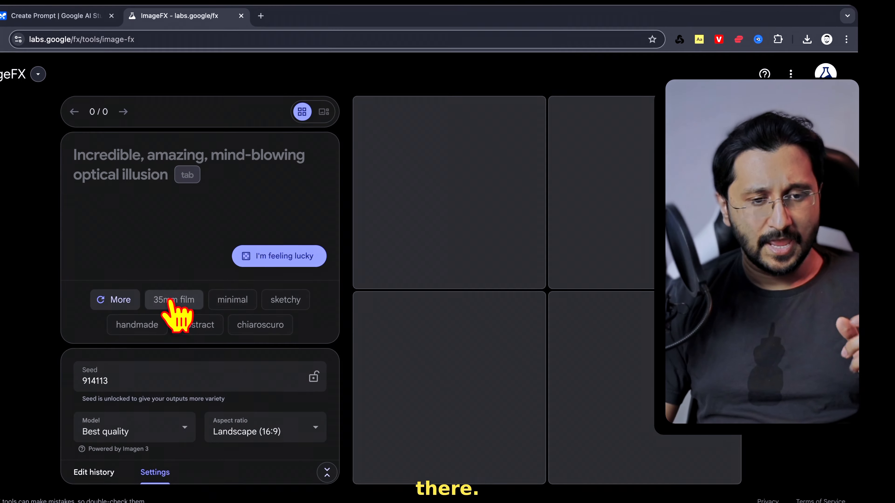
Compose the ImageFX prompt "35mm film a portrait of a young woman smiling at the camera with black background" with the minimal style suggestion.
click(190, 276)
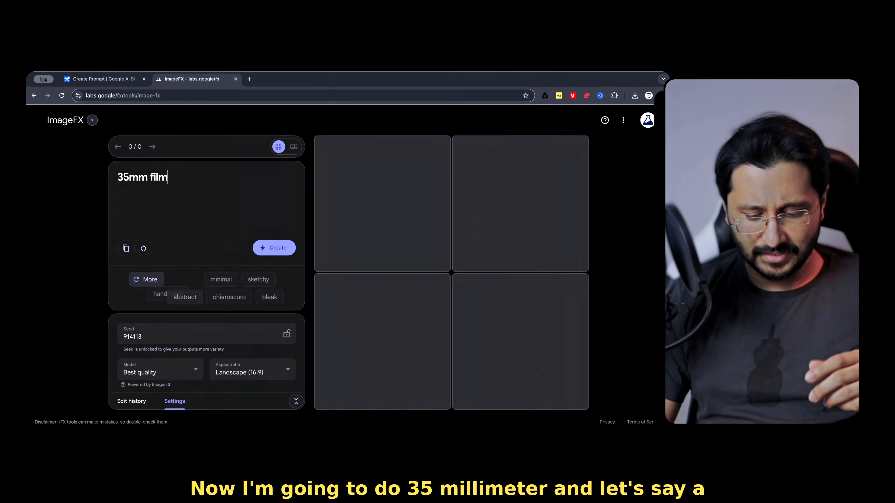
text(a poer)
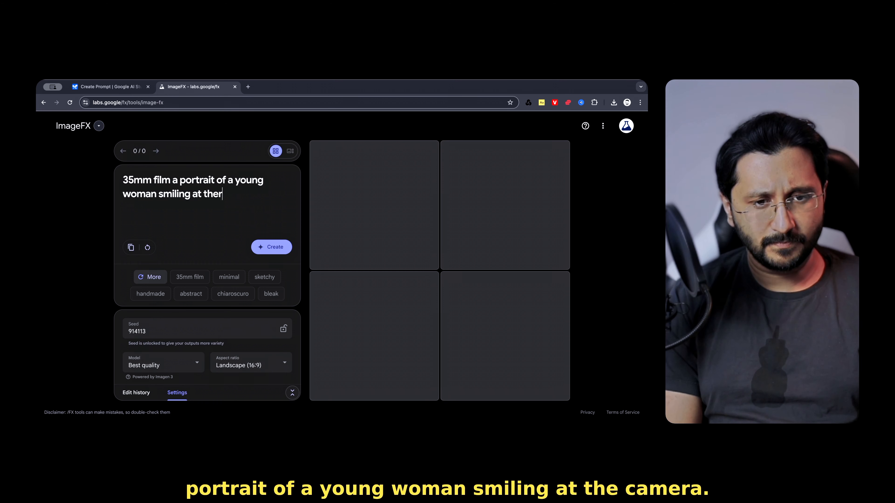
key(BackSpace)
text(camera with black background)
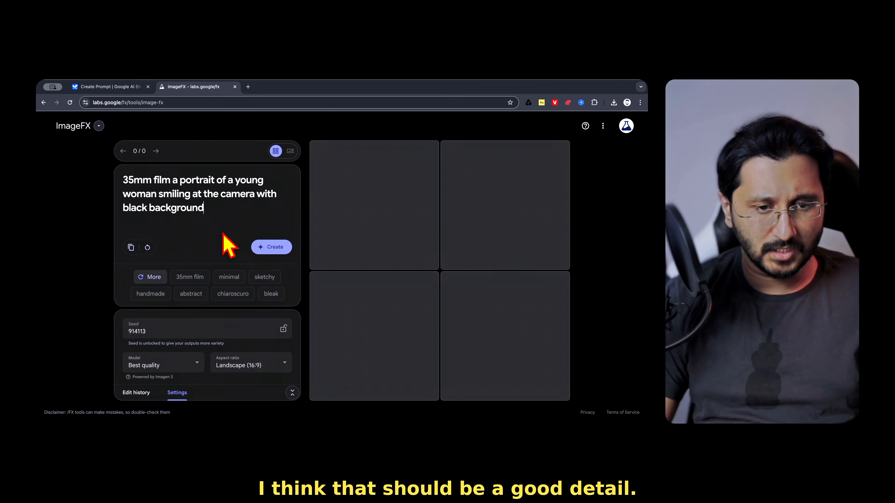
click(229, 277)
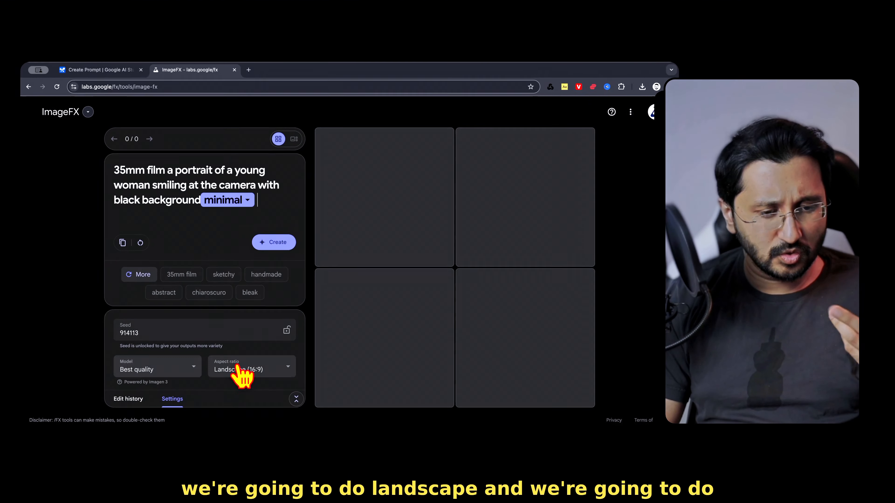
Generate the portraits with the Best quality model in Landscape (16:9), checking the edit history and returning to the settings.
click(144, 410)
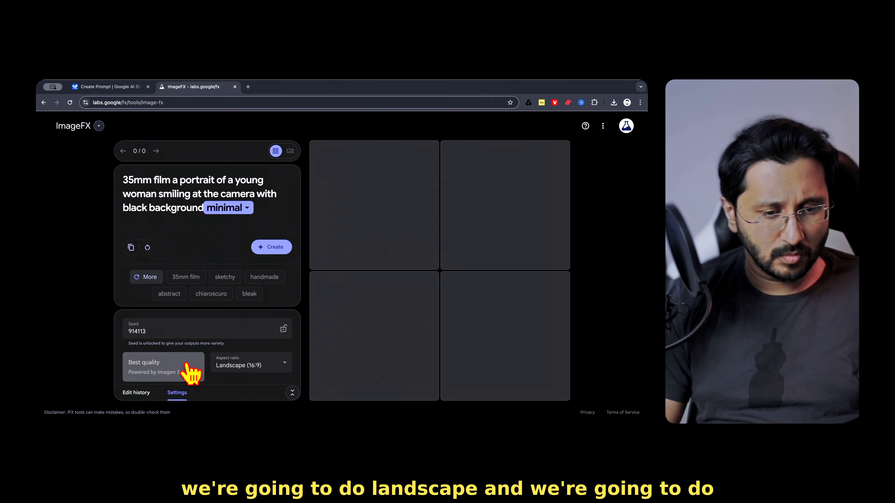
click(187, 366)
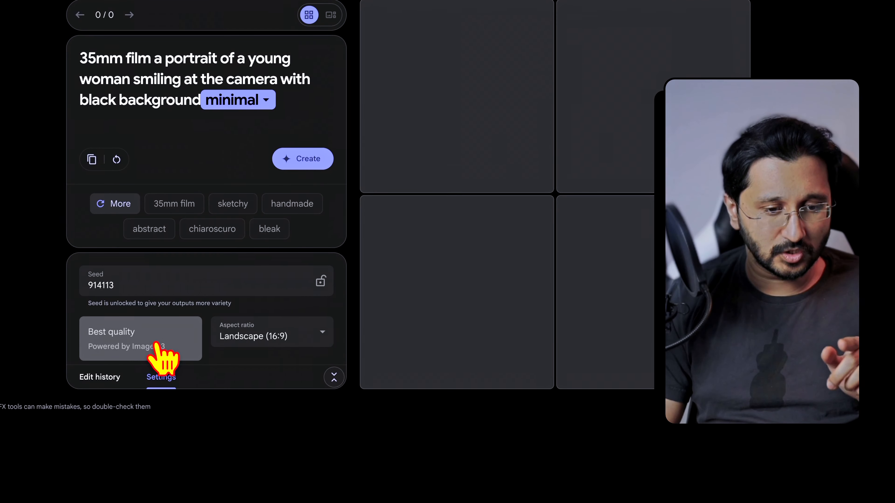
click(156, 344)
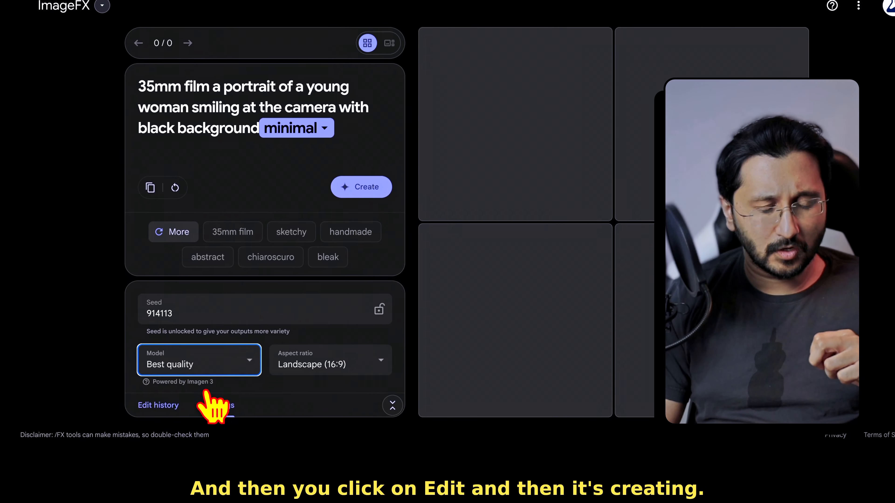
click(298, 202)
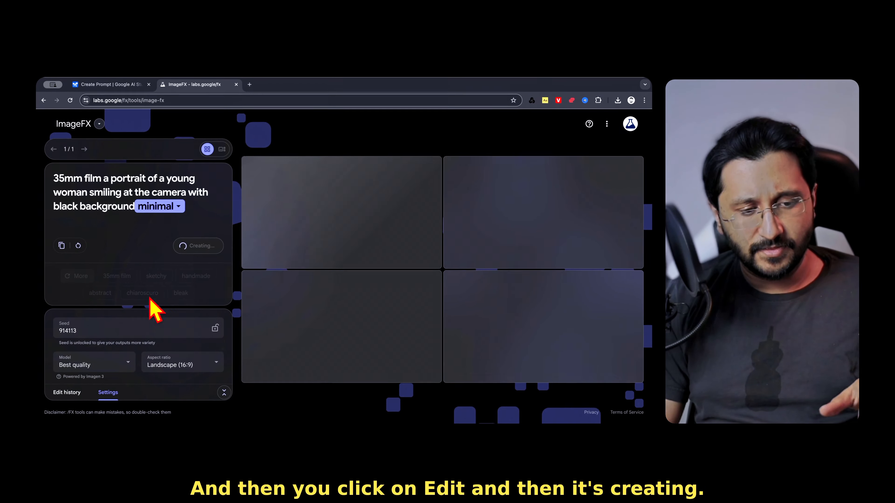
click(63, 396)
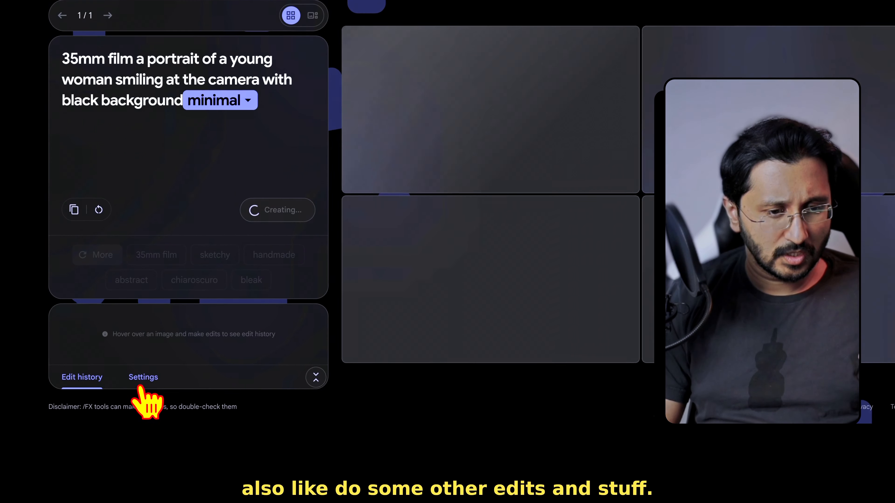
click(142, 384)
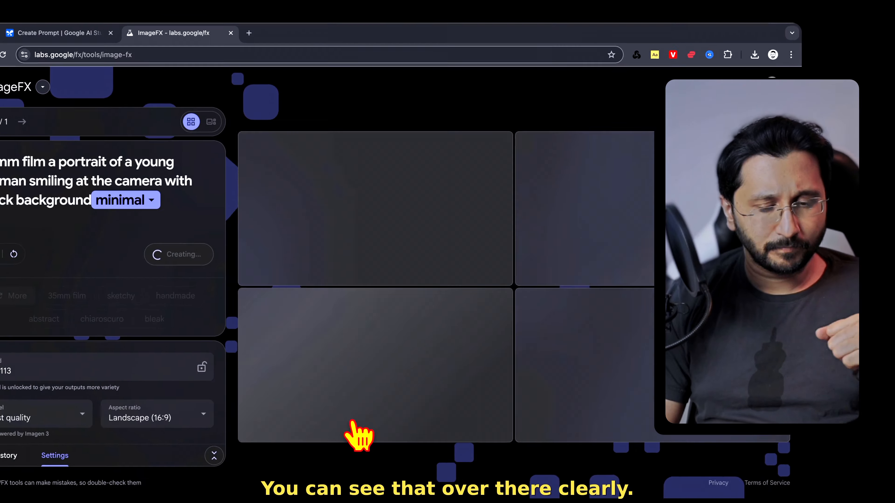
Switch to Google AI Studio, run the Birthday Card example, and view the generated card enlarged, closing the preview.
click(63, 33)
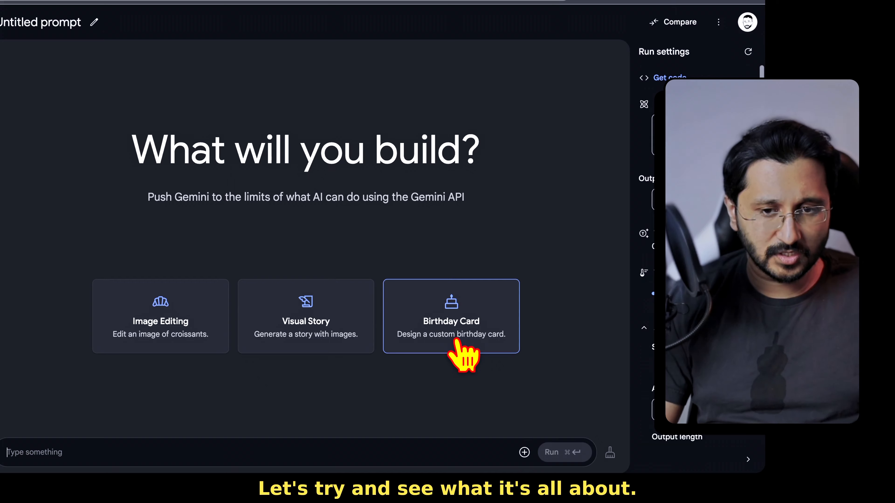
click(456, 341)
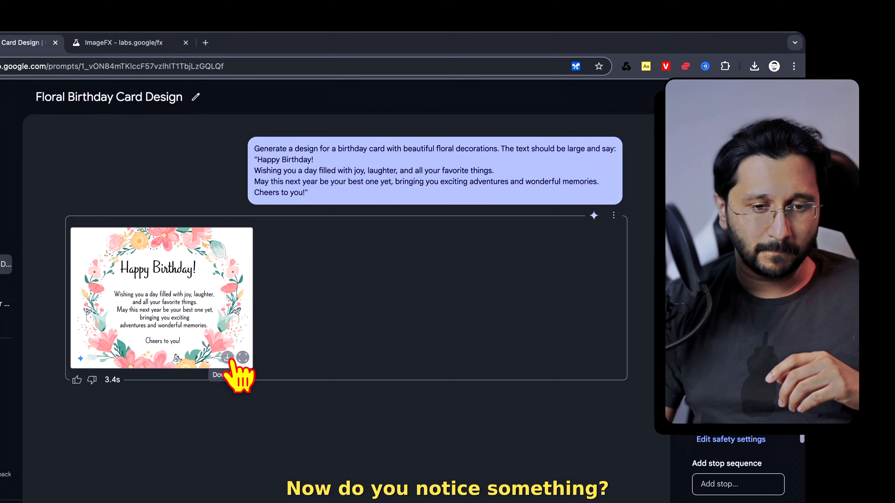
click(242, 358)
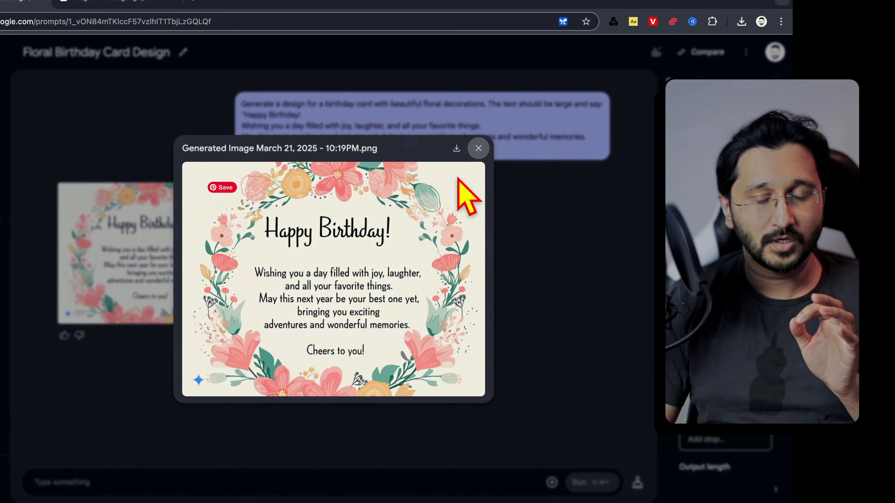
click(478, 148)
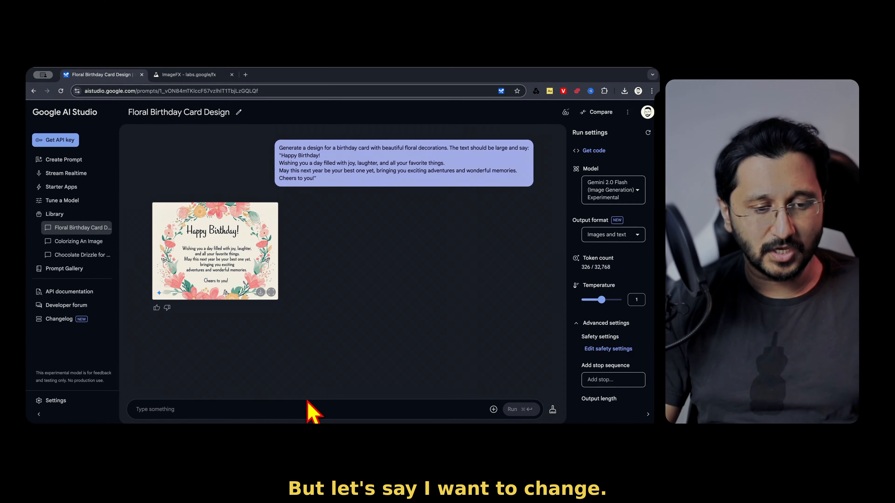
Submit the prompt "change the words to Happy Birthday to you !" for the floral birthday card.
click(311, 408)
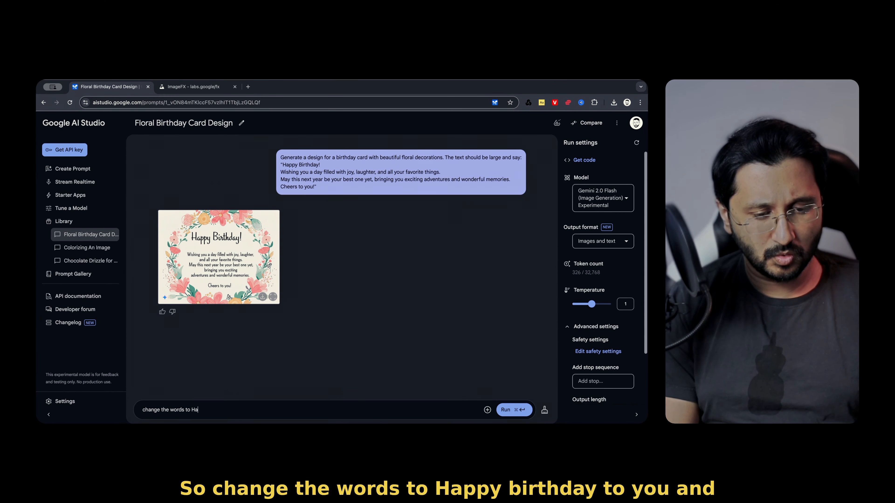
key(BackSpace)
key(BackSpace)
key(BackSpace)
text(y Birthday to you !)
key(super+Return)
text(change the words to Happty)
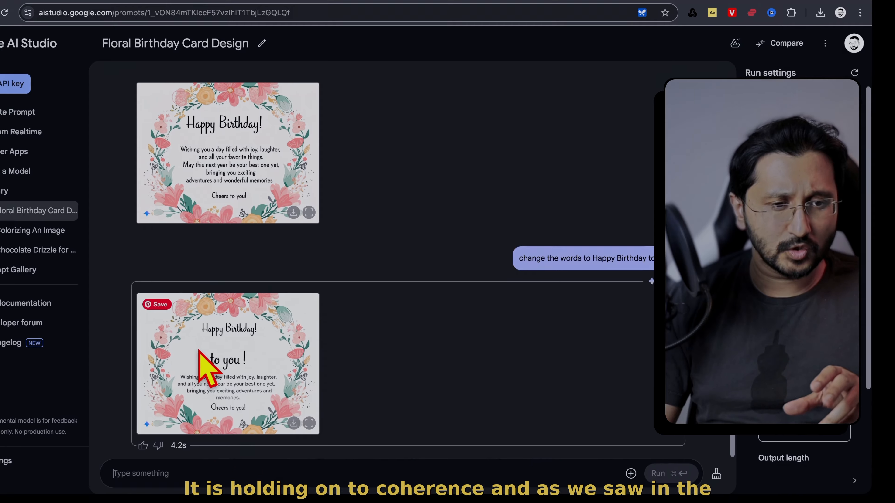
Reopen the Colorizing An Image chat and review the edits back to the original black-and-white portrait.
click(28, 230)
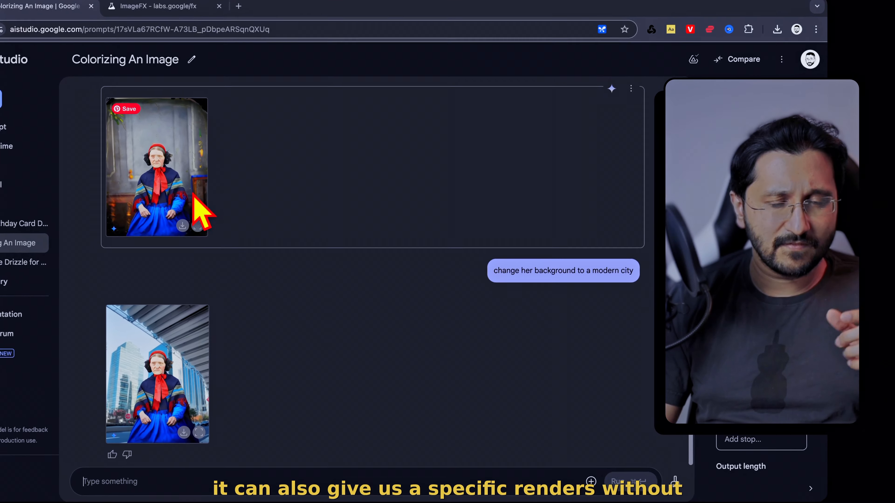
scroll(216, 261, up, 10)
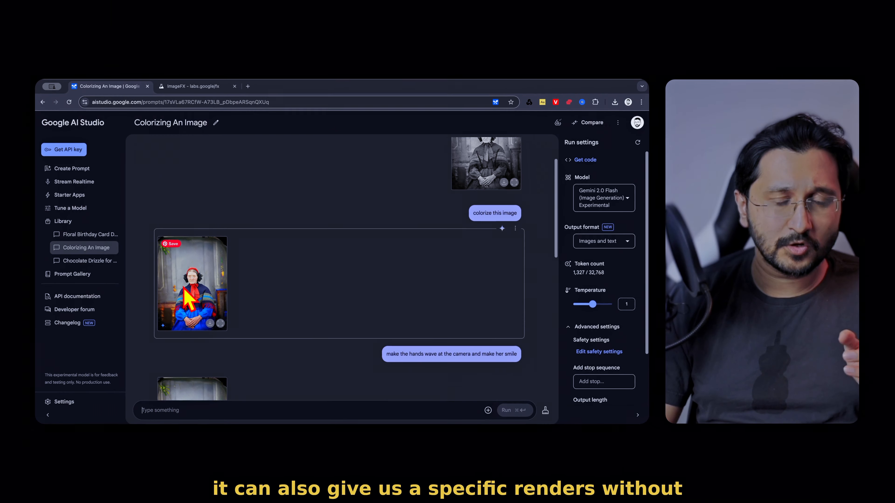
scroll(187, 293, up, 3)
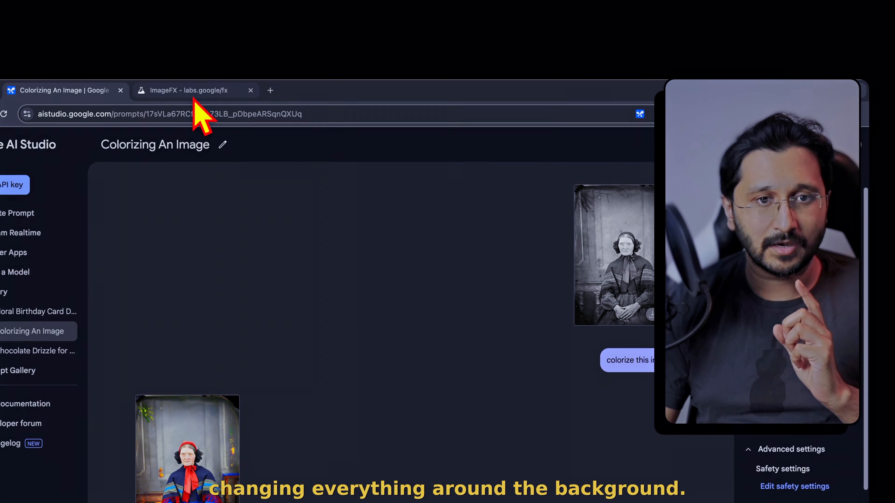
Switch to ImageFX and download the curly-haired woman's portrait to the Desktop as image_fx_.
click(193, 95)
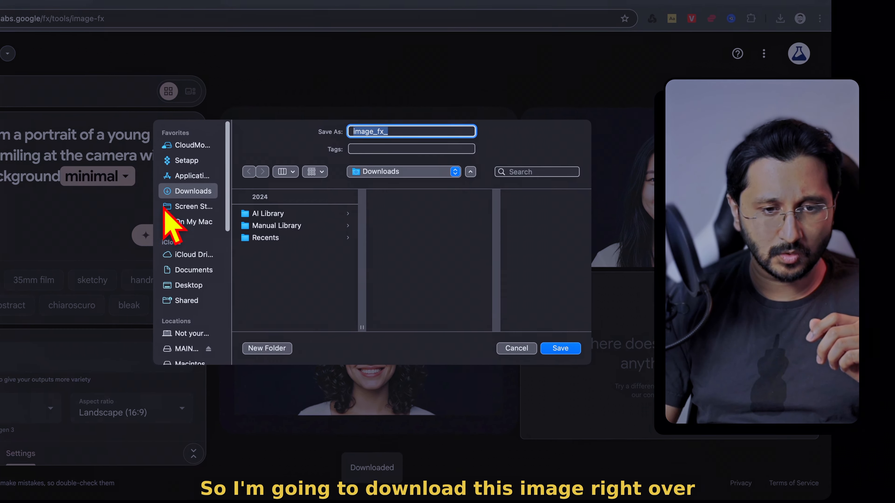
click(178, 294)
click(567, 352)
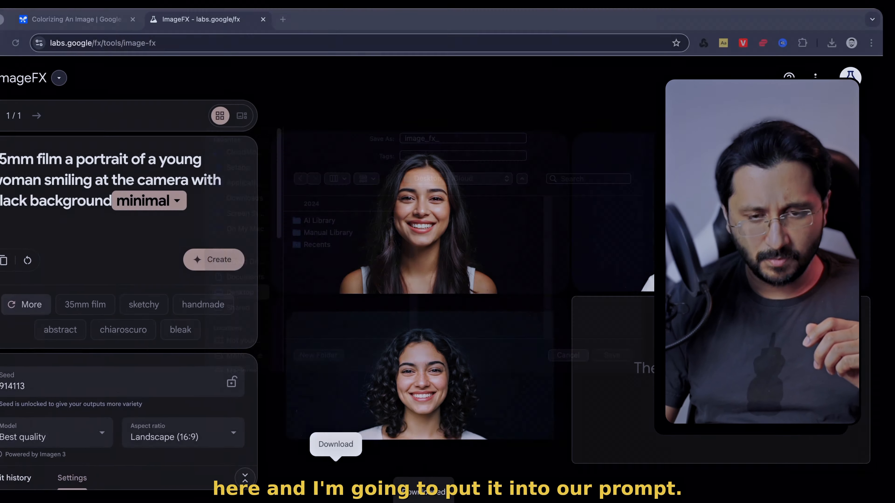
Create a new prompt in Google AI Studio and attach the downloaded image_fx_.jpg portrait from the Desktop.
click(107, 90)
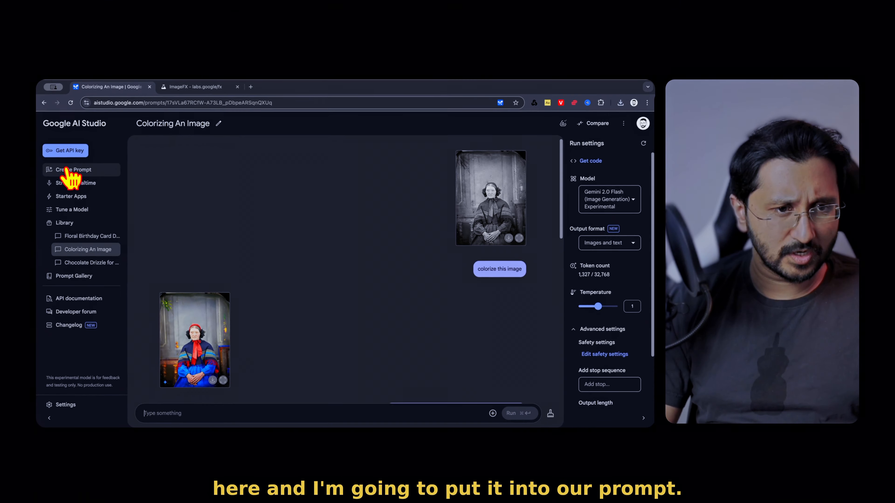
click(88, 215)
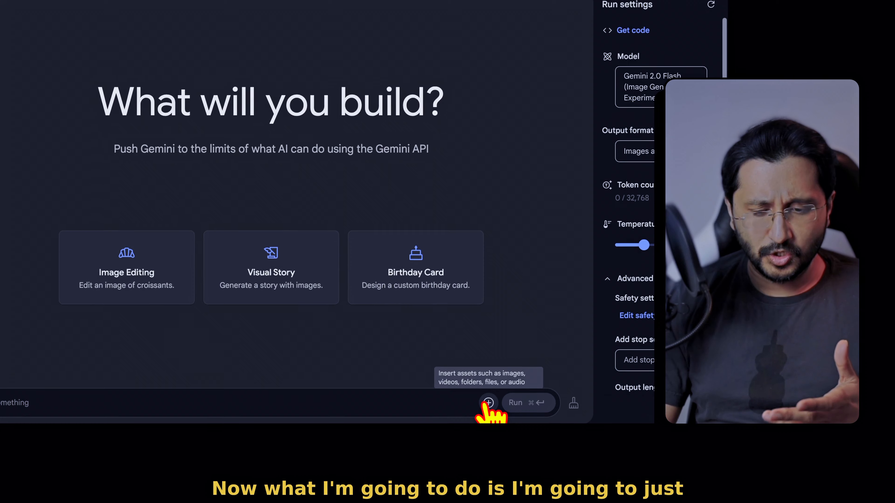
click(487, 409)
click(488, 297)
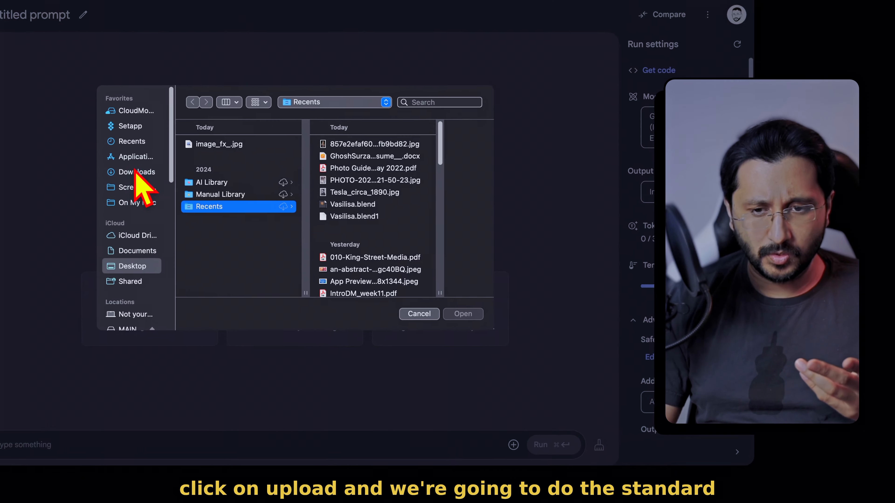
click(280, 211)
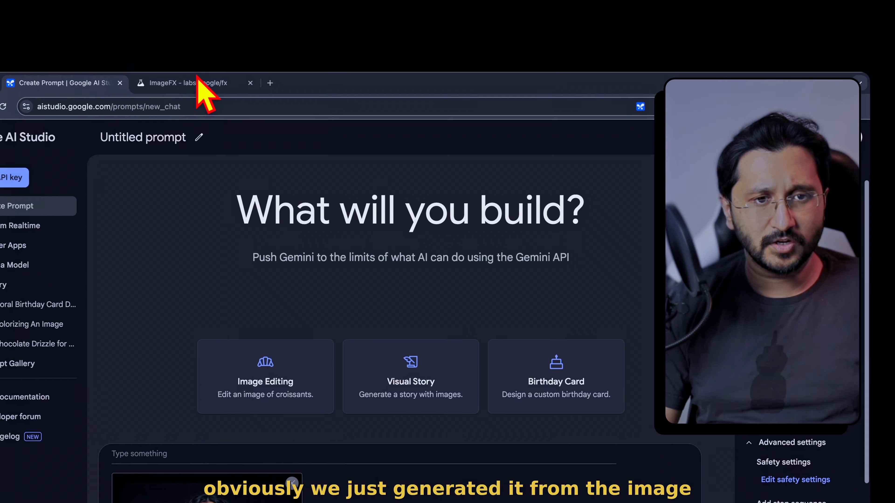
Revisit the source portraits in ImageFX and submit "change the hairstyle of this person" for the attached portrait in Google AI Studio.
click(201, 88)
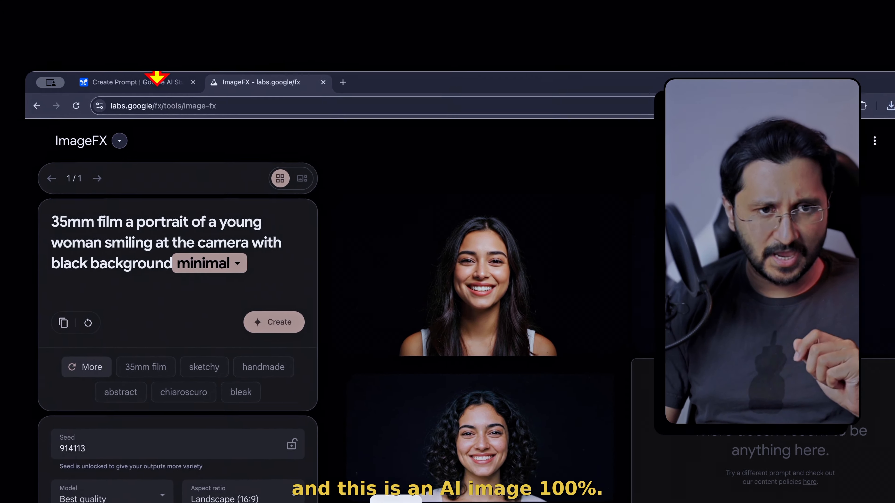
click(125, 87)
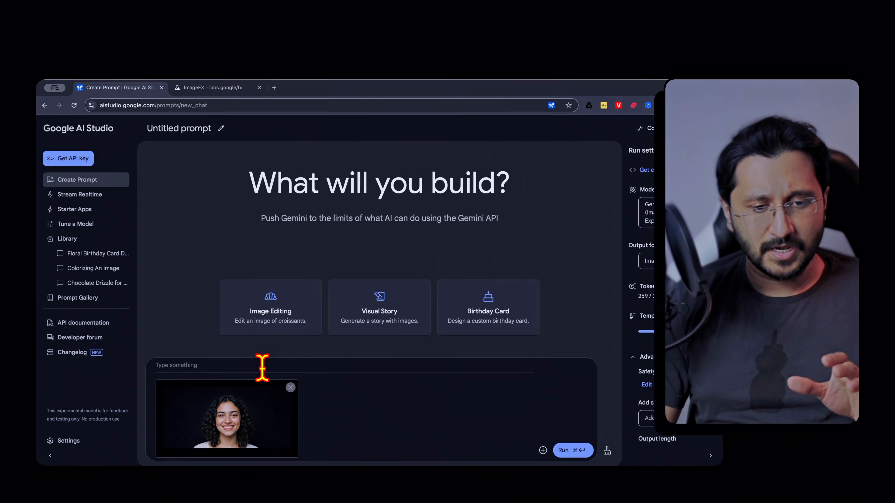
click(335, 462)
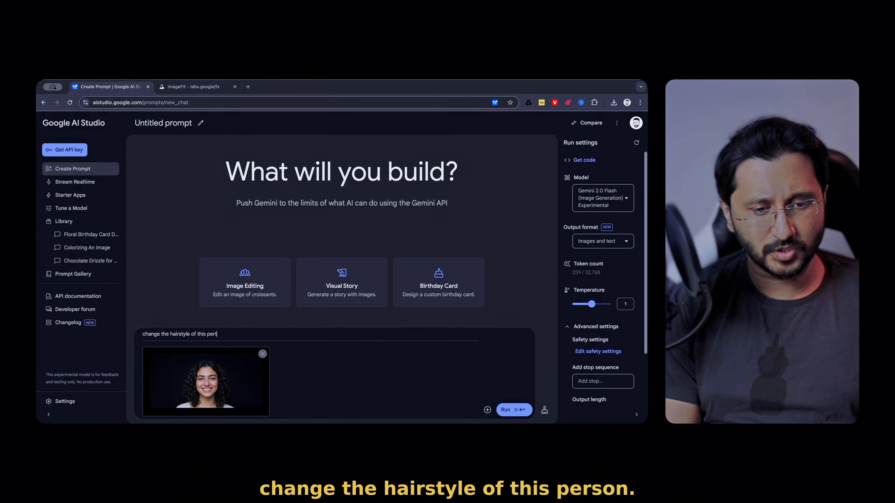
key(super+Return)
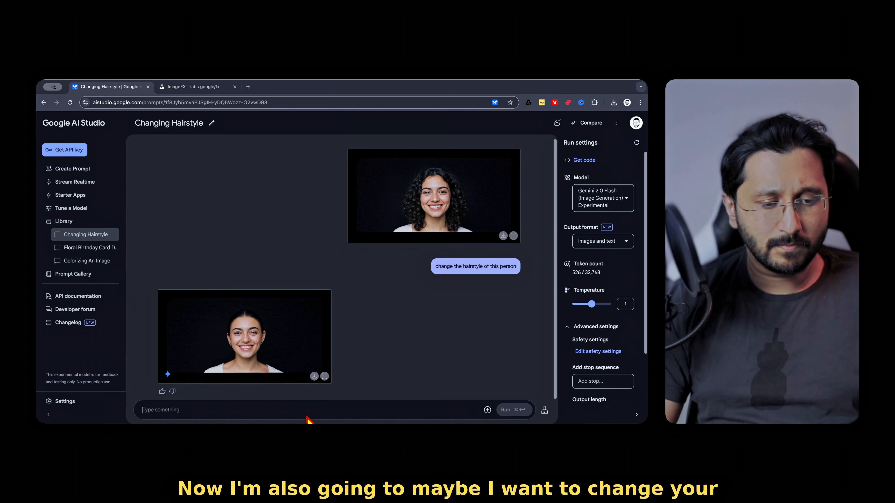
Submit the prompt "make her hair a bob cut" and compare the edits with the original portrait in the chat and in ImageFX.
text(m)
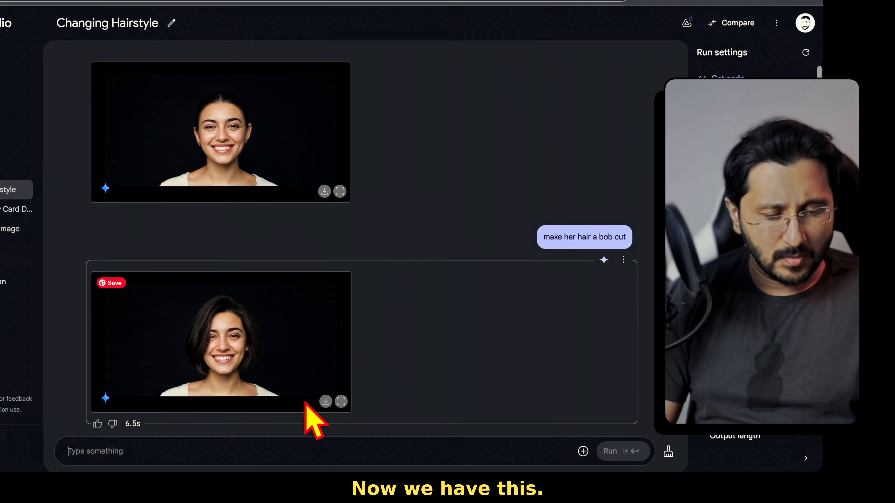
scroll(388, 335, up, 5)
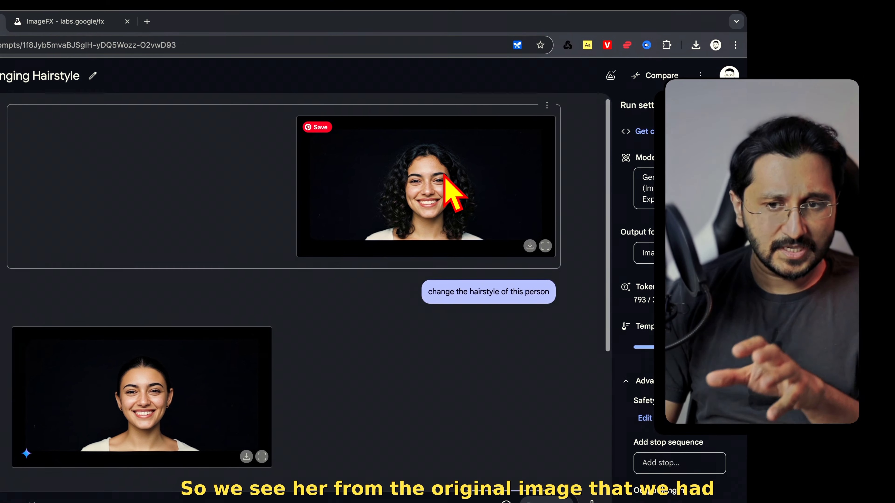
click(60, 2)
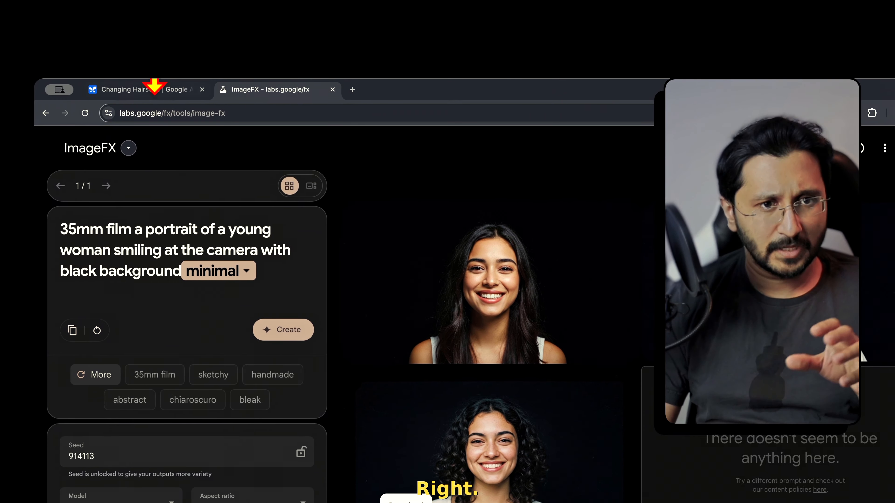
Return to the Google AI Studio chat and compare the original portrait with the tied-back and bob-cut results.
click(154, 87)
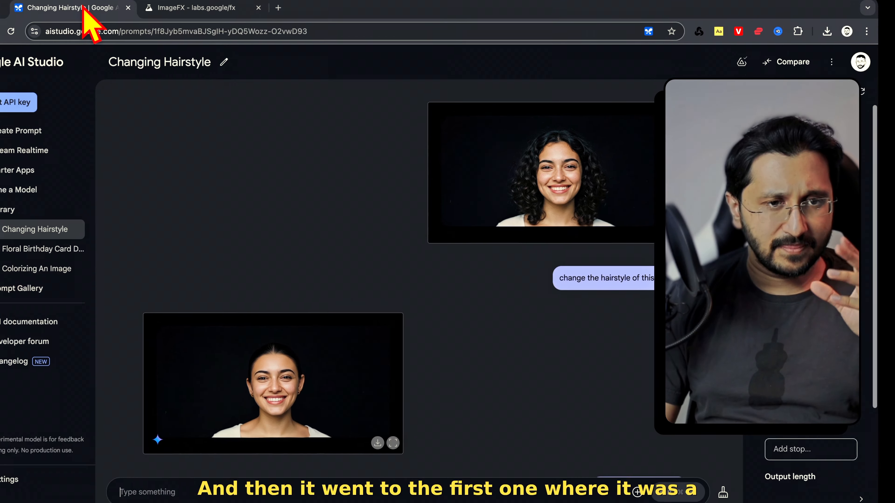
scroll(216, 340, down, 5)
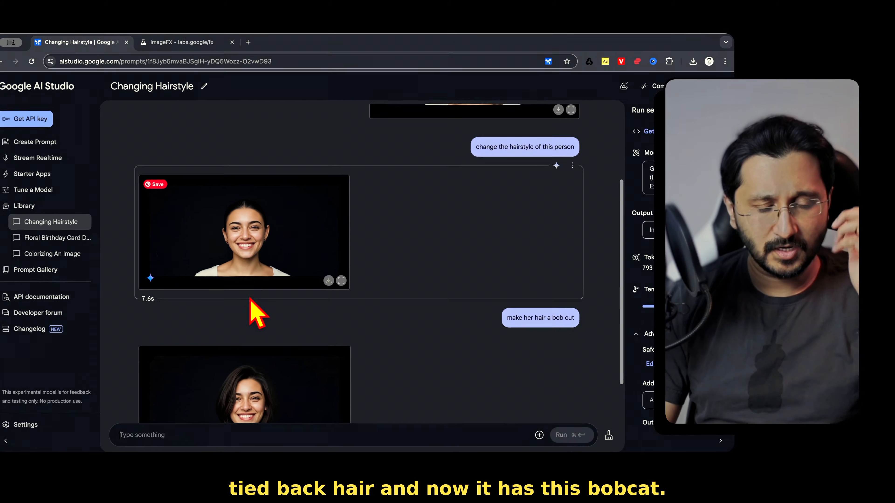
scroll(253, 317, down, 2)
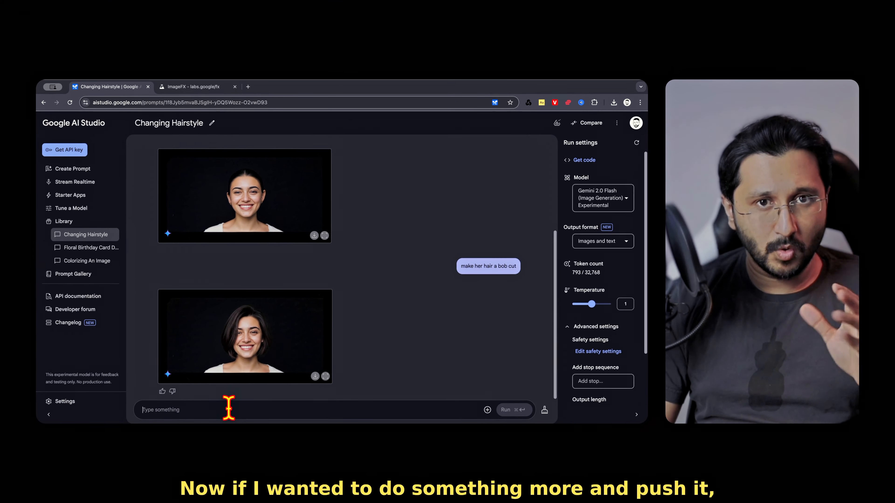
Submit the prompt "generate a depth map for this image" for the bob-cut portrait.
text(gener)
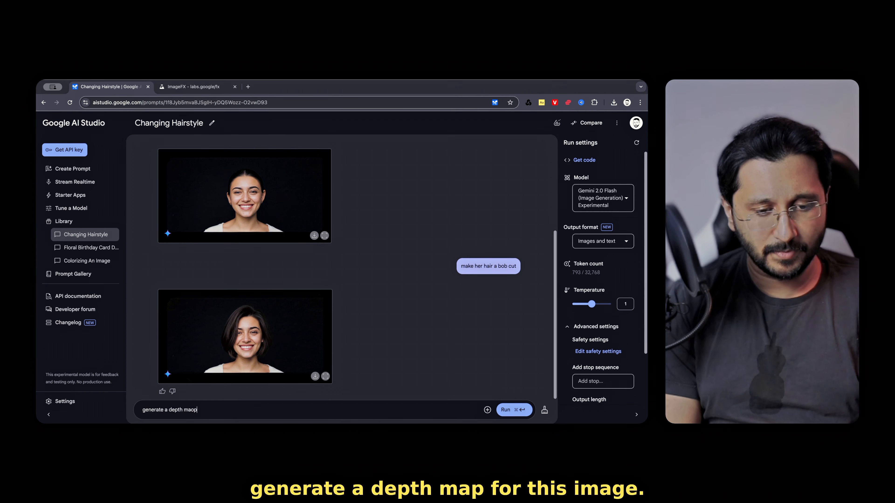
text(ate a depth map for this ima)
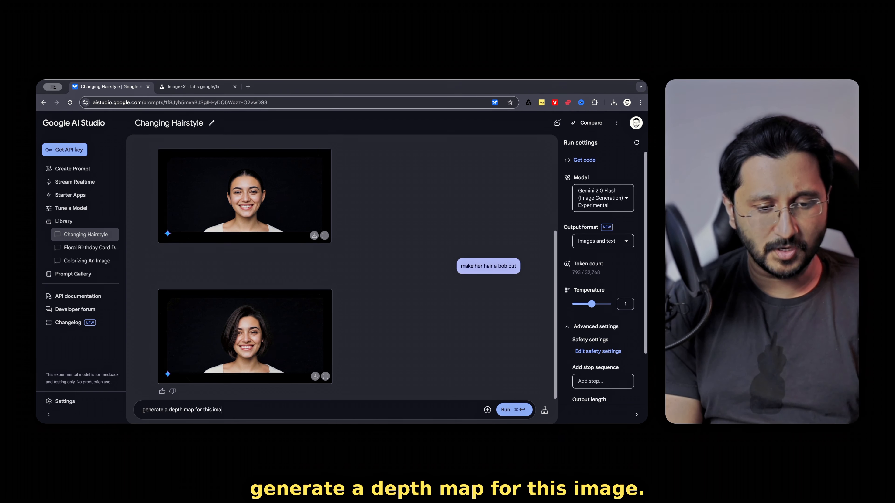
text(ge)
key(super+Return)
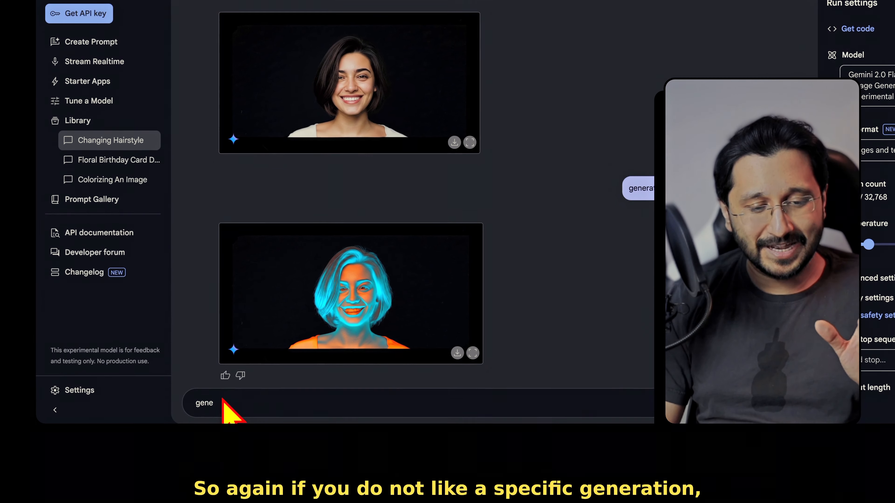
Clear the started message text and delete the depth map image and its prompt from the chat.
key(BackSpace)
key(BackSpace)
key(BackSpace)
key(BackSpace)
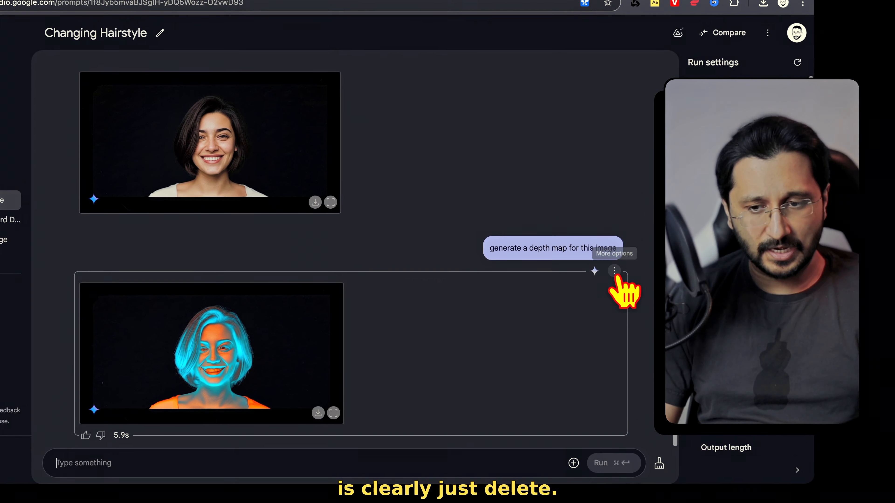
click(662, 211)
click(620, 295)
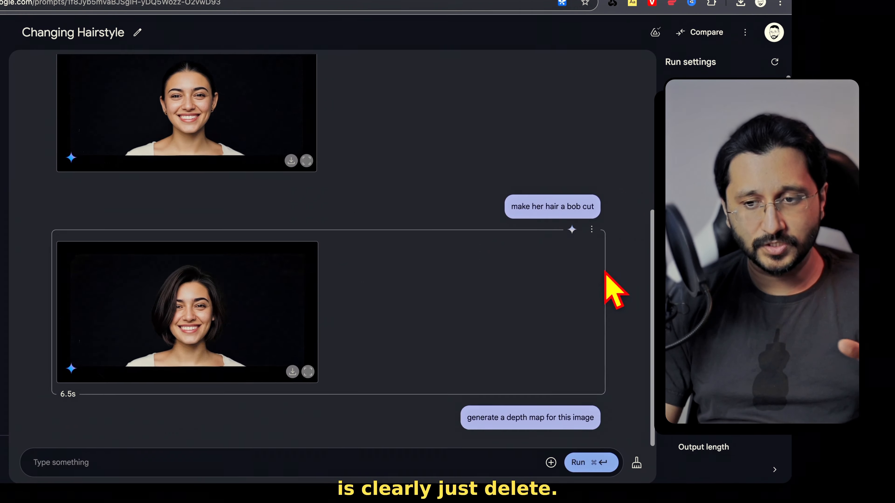
click(448, 335)
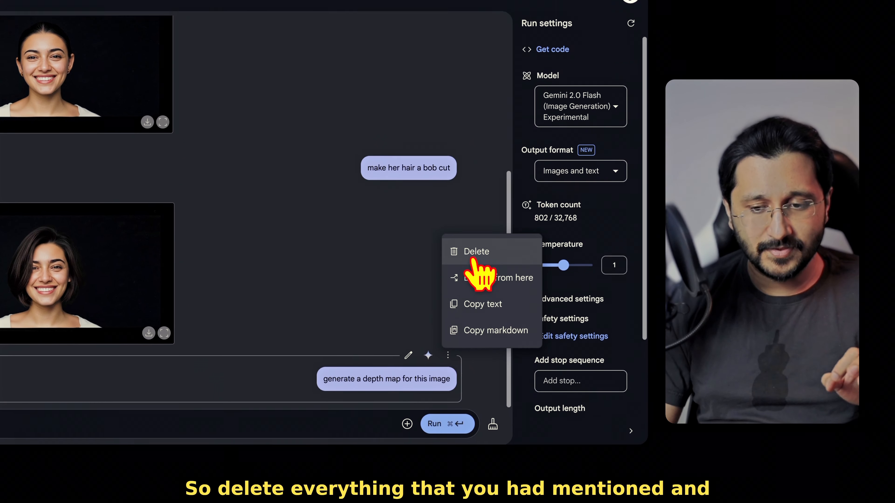
click(472, 232)
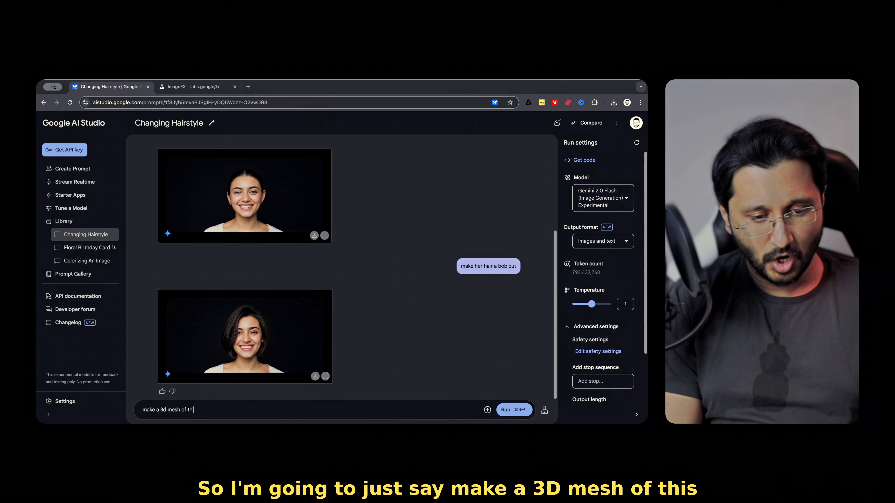
Submit the prompt "make a 3d mesh of this image" and delete the explanation text below the generated image.
text(mage)
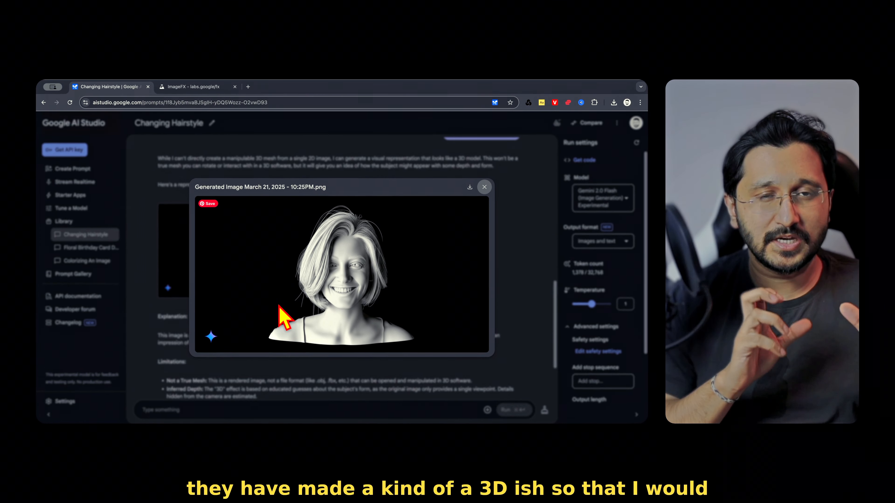
click(286, 373)
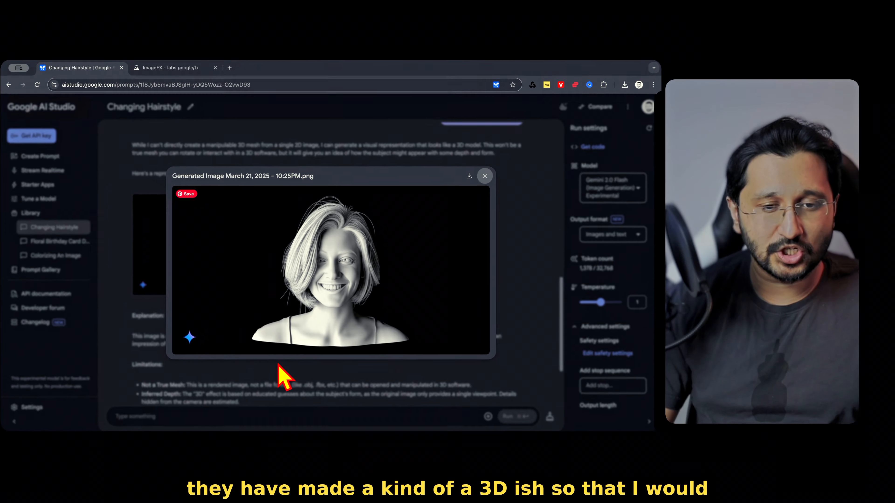
click(514, 305)
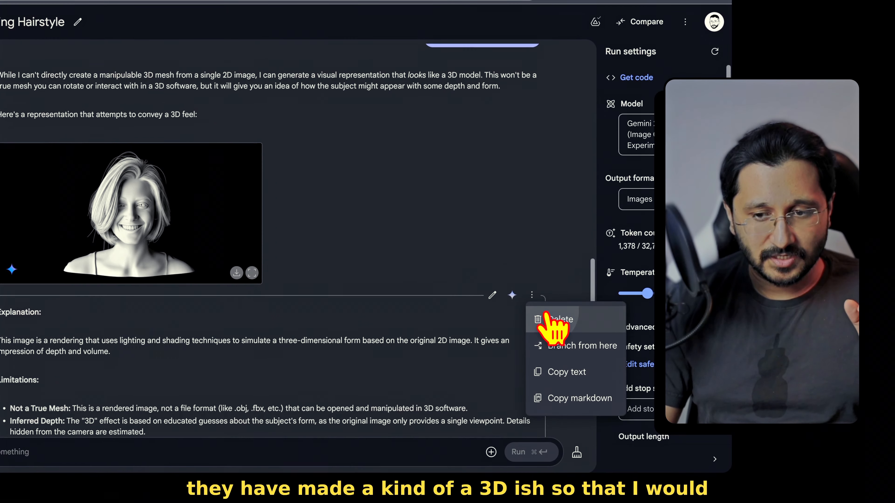
click(545, 314)
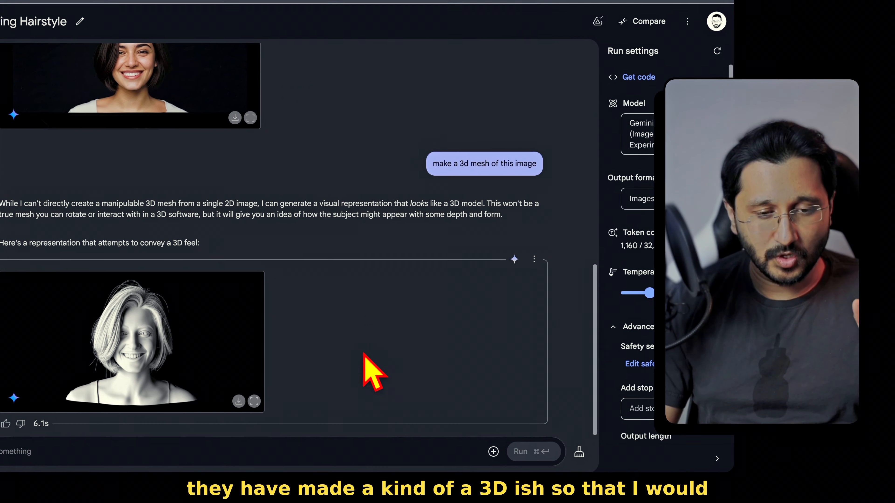
Submit the prompt "change the lighting on this" for the black-and-white 3D-style portrait.
click(272, 400)
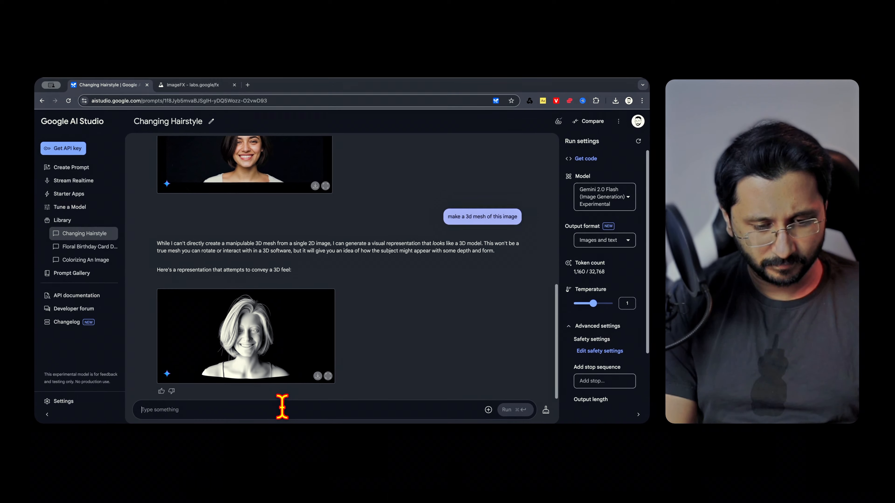
text(chanf)
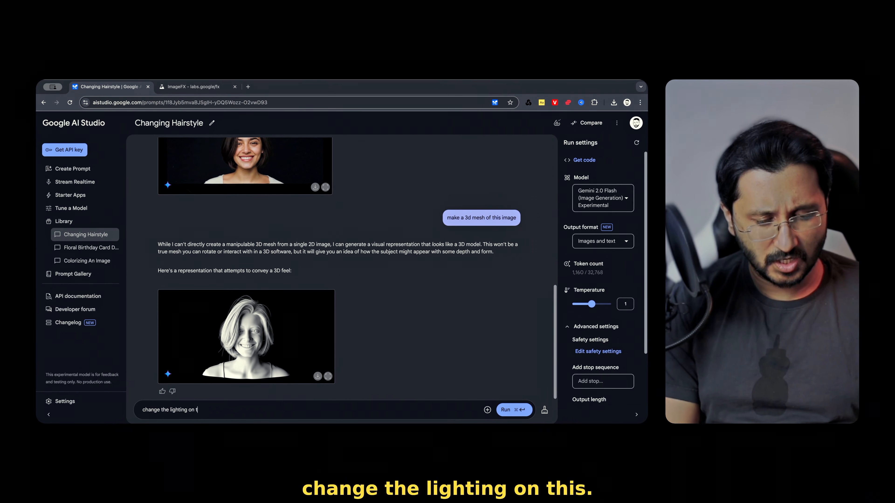
key(super+Return)
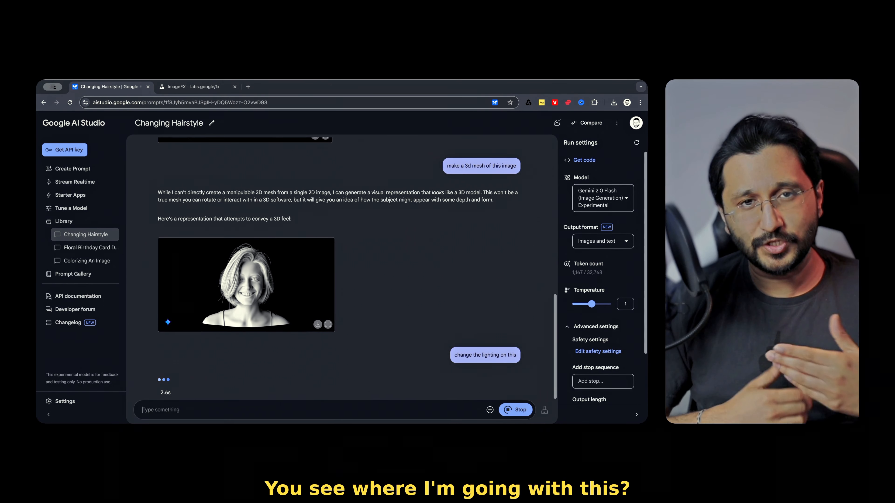
Review the chain of edits in the chat from the original curly-haired portrait down to the latest results.
scroll(306, 374, up, 10)
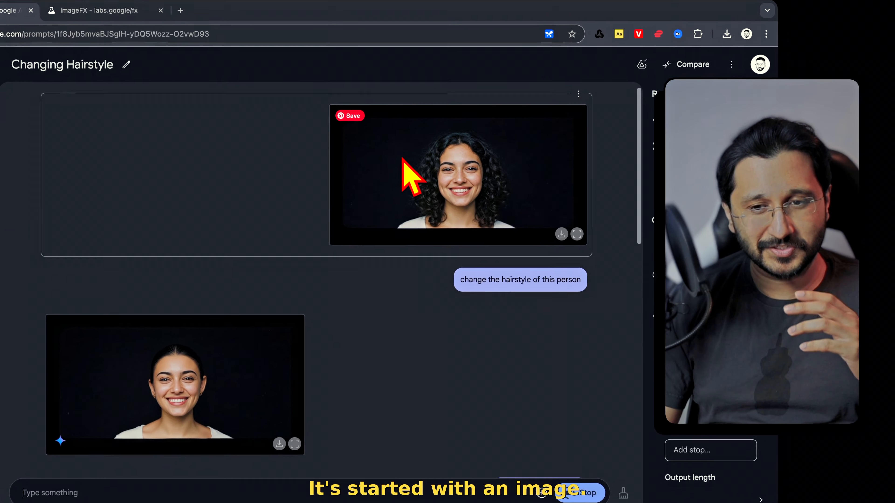
scroll(391, 175, down, 10)
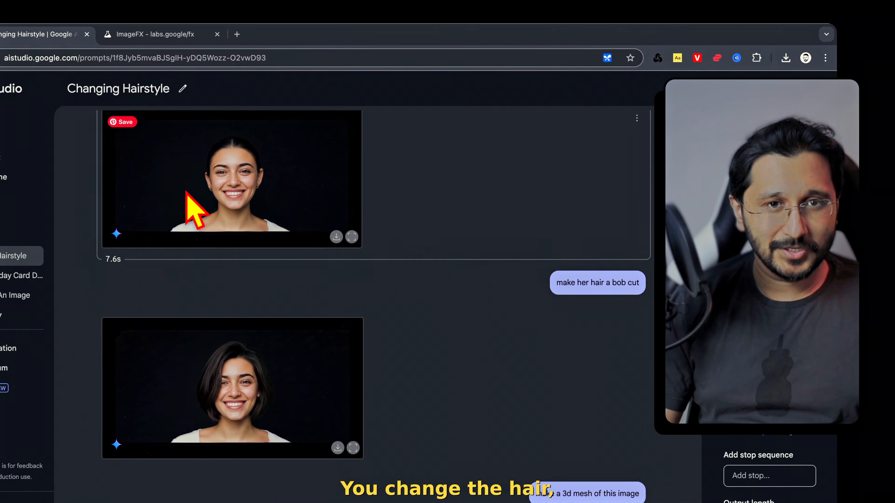
scroll(226, 230, down, 6)
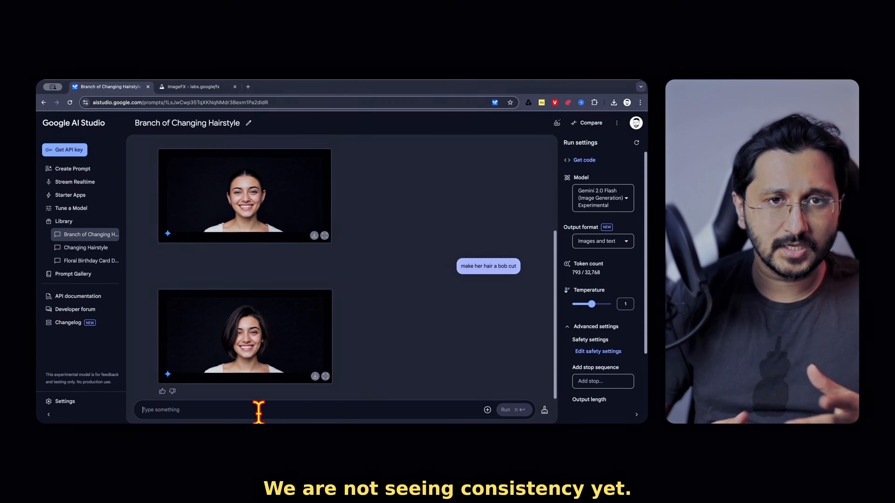
In the branched bob-cut chat, review the earlier portraits and submit "give a photograph of this image in a side profile".
scroll(366, 228, up, 4)
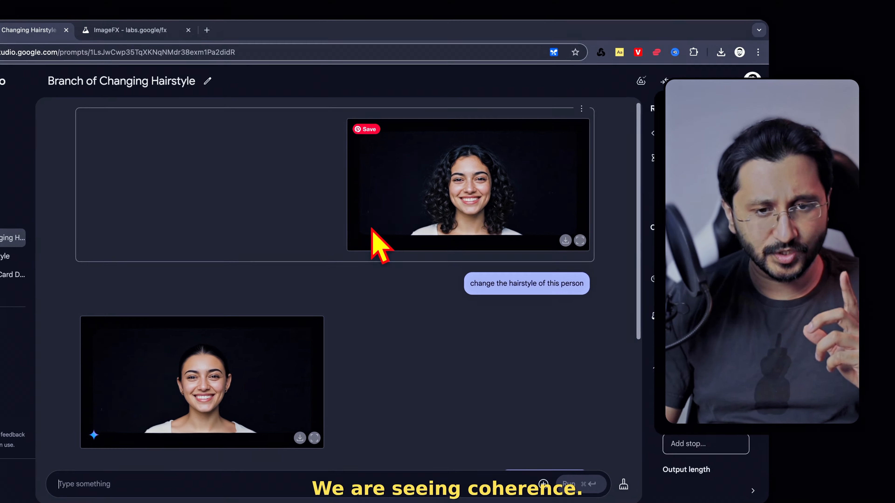
scroll(374, 232, down, 4)
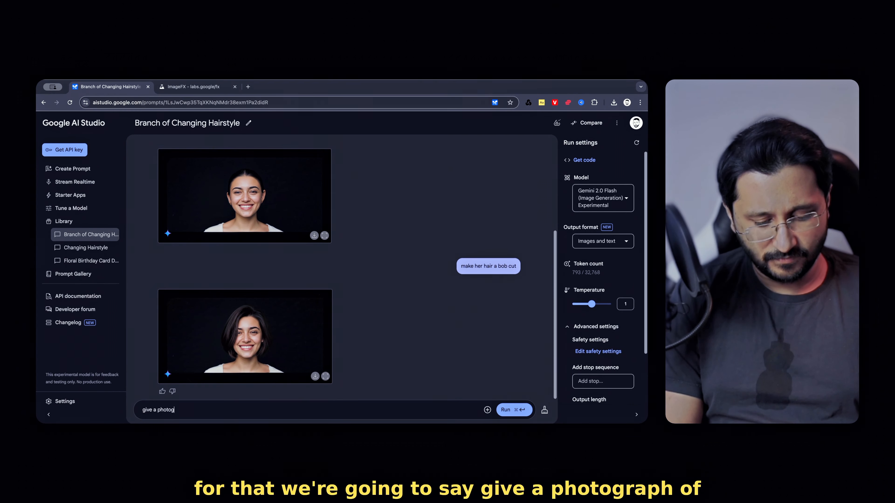
text(is image in a side)
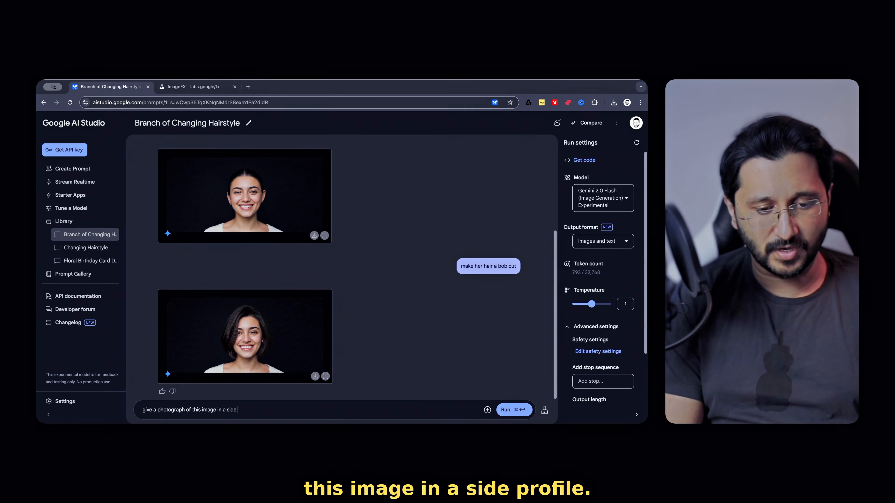
text(profile)
key(Return)
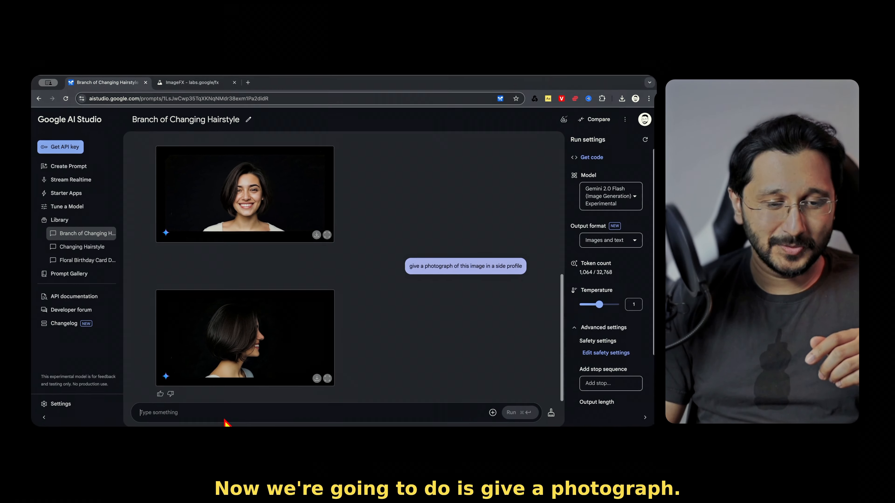
Reuse the sent side-profile prompt's text as the new message in place of the started text.
text(give a)
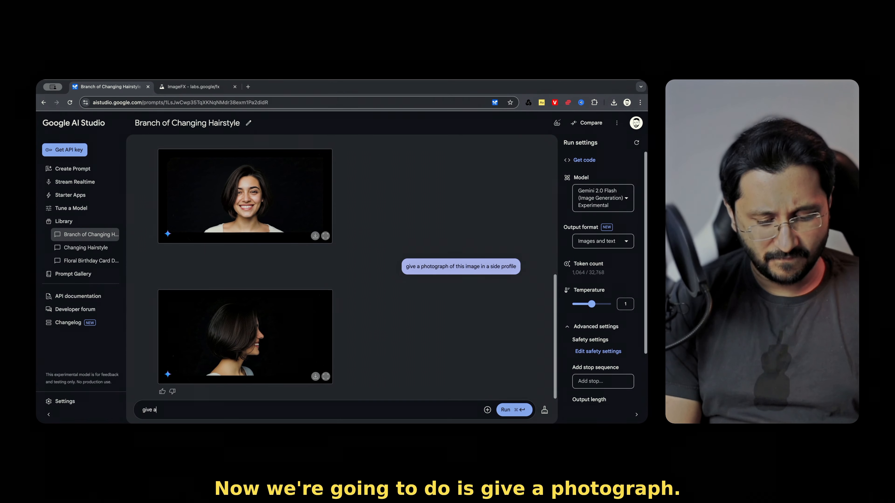
text( photo)
drag(517, 266, 366, 268)
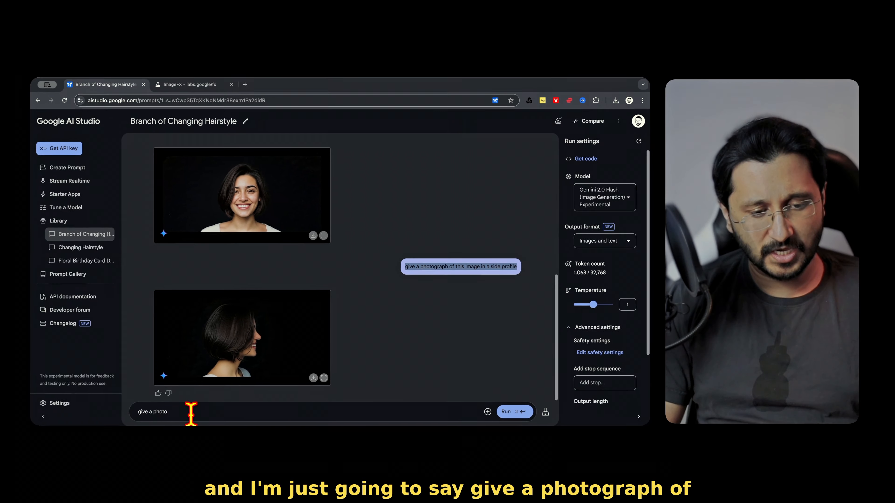
click(191, 413)
double_click(194, 413)
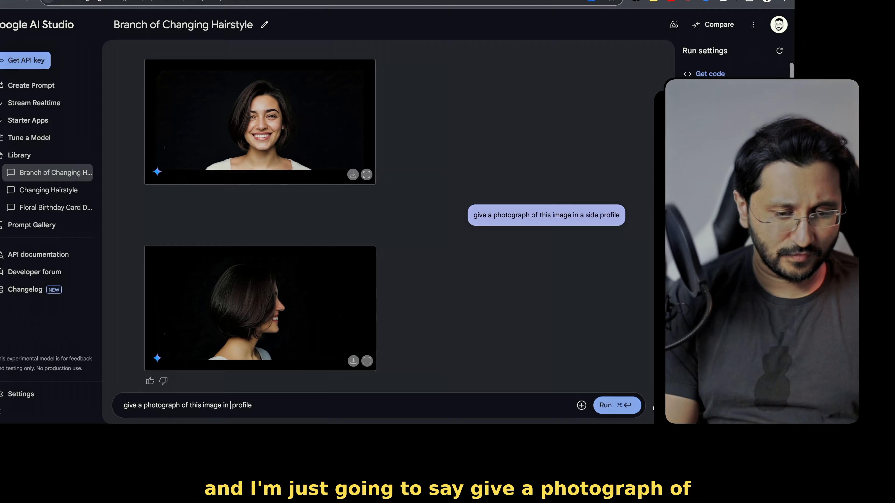
Change the copied prompt to "give a photograph of this image from behind" and submit it.
key(BackSpace)
key(BackSpace)
key(BackSpace)
key(BackSpace)
key(BackSpace)
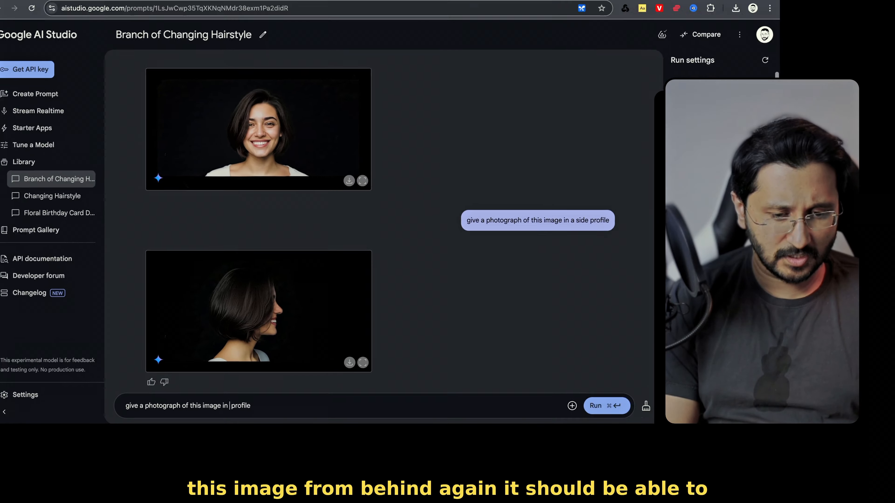
text(from behind)
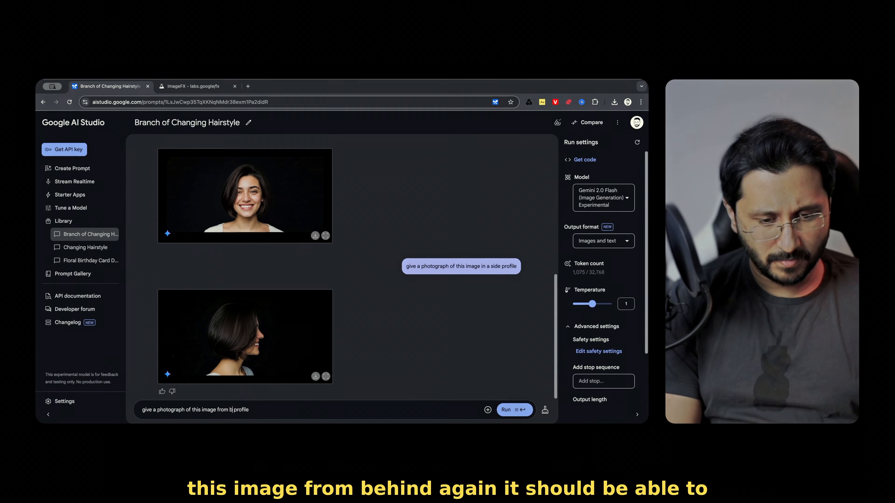
key(Delete)
key(Delete)
key(Delete)
key(Delete)
key(Delete)
key(Delete)
key(Delete)
key(Delete)
key(super+Return)
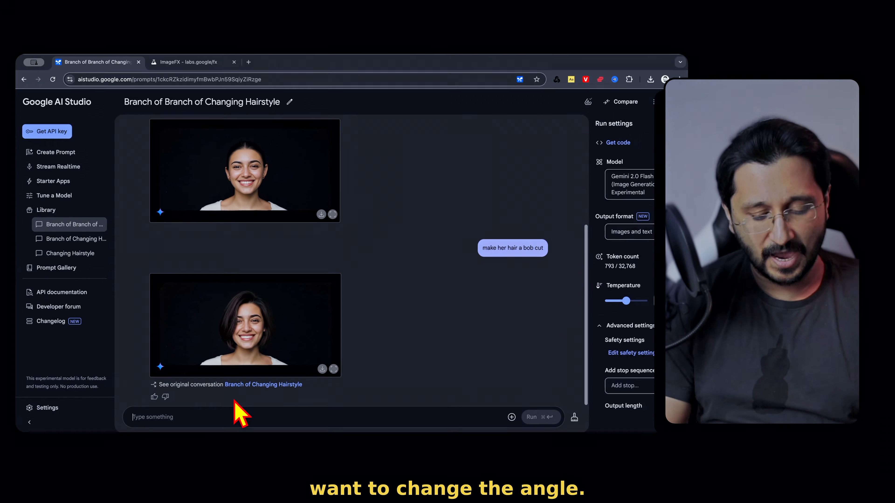
In the new branch ending at the bob-cut portrait, submit the prompt "make her look up".
text(m)
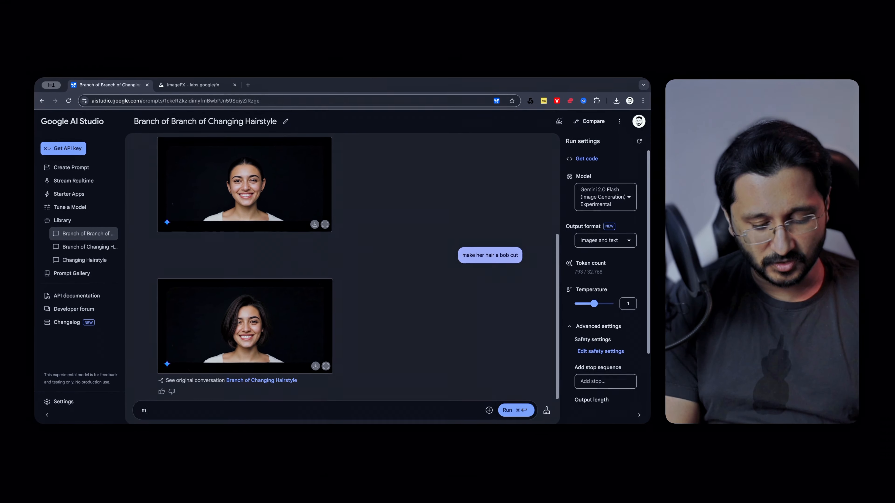
text(ake )
text(her loo)
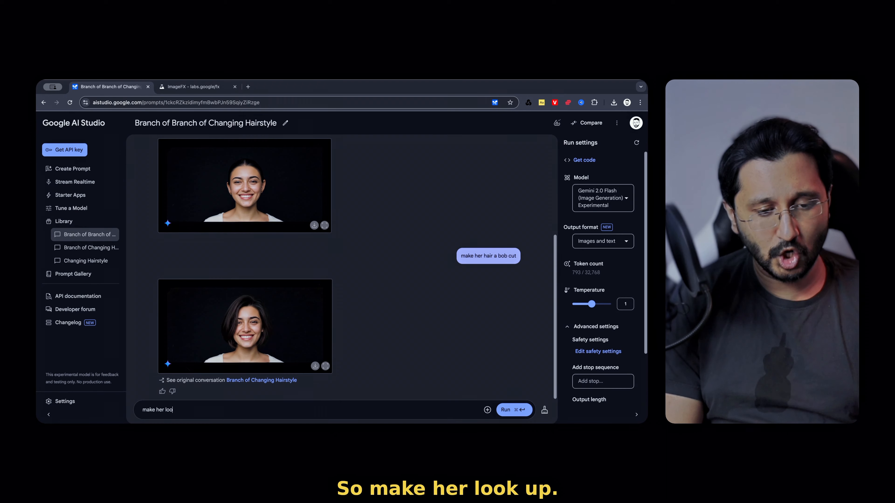
text(k up)
key(super+Return)
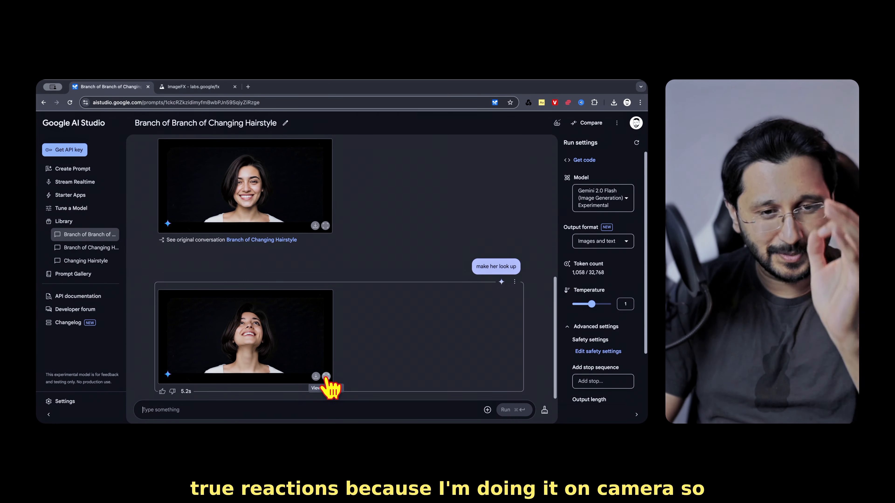
Enlarge the looking-up portrait and the preceding bob-cut portrait in turn to compare the woman's face.
click(325, 376)
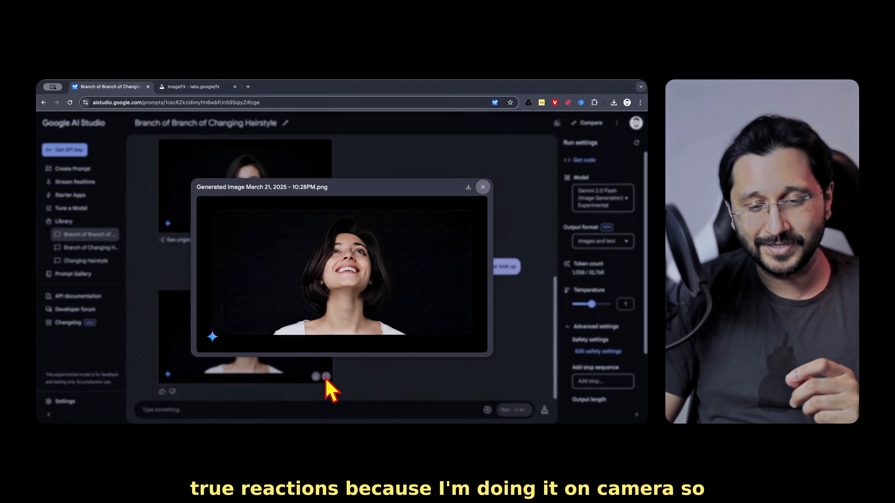
click(408, 392)
click(326, 226)
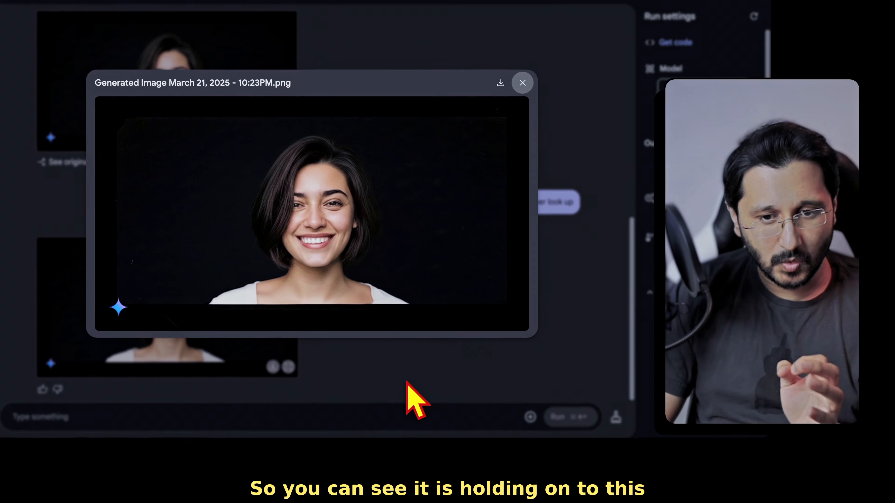
Return from the bob-cut portrait to the looking-up portrait and view it enlarged once more.
click(421, 455)
click(302, 428)
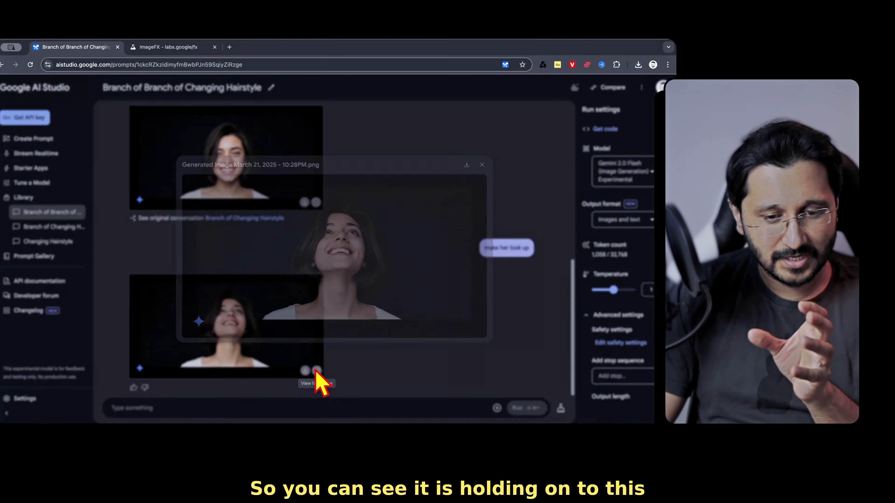
click(356, 371)
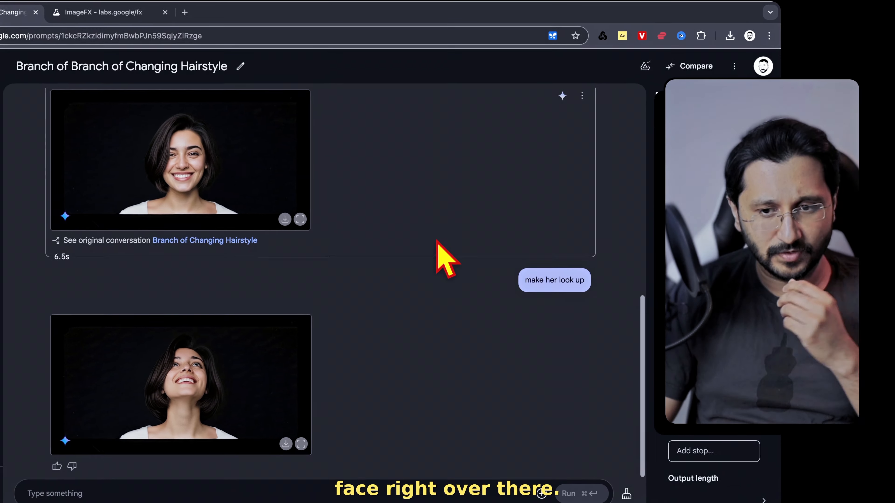
Branch the conversation from the response containing the bob-cut portrait.
scroll(503, 260, up, 2)
click(536, 137)
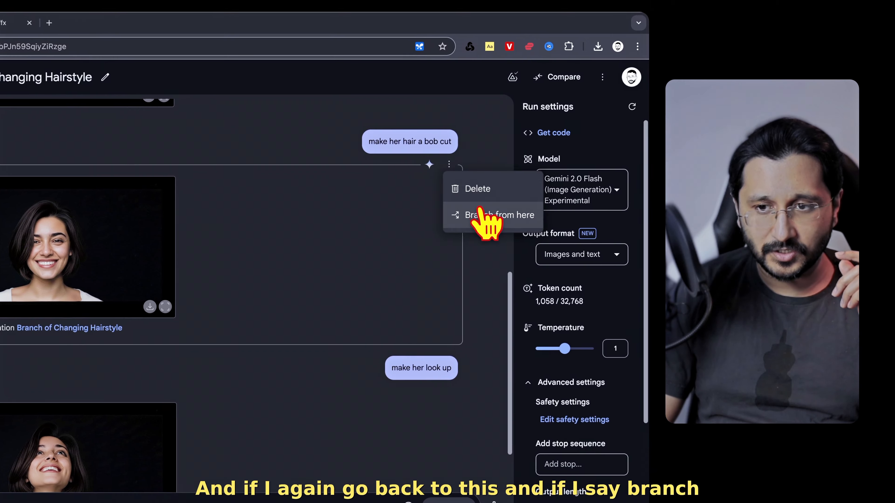
click(561, 194)
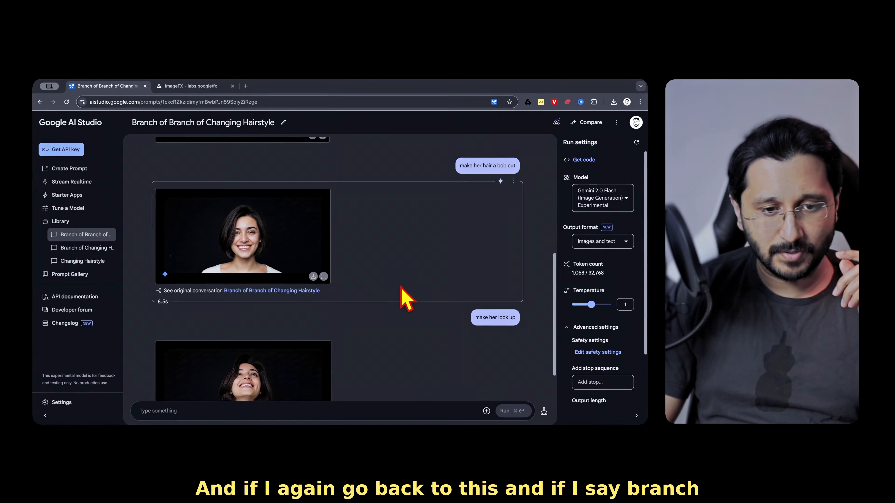
scroll(400, 286, down, 2)
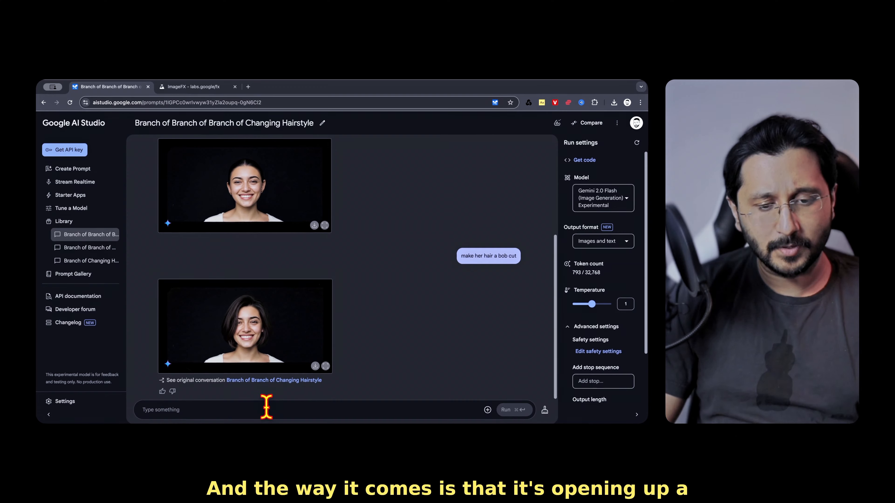
Reopen Branch of Branch of Changing Hairstyle from the library and branch it again at the bob-cut portrait.
click(69, 226)
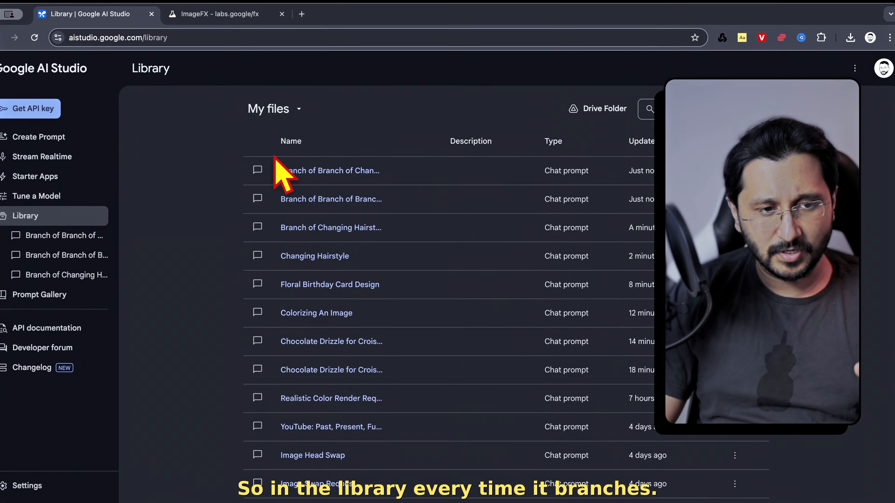
click(275, 160)
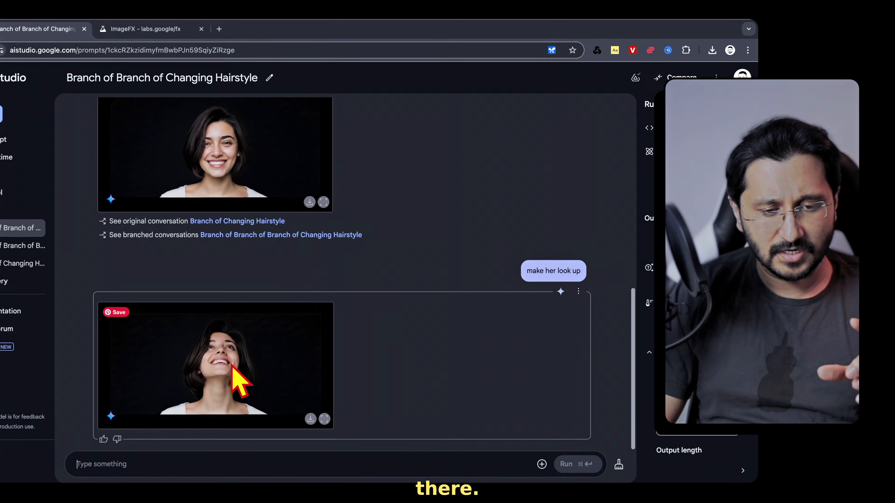
scroll(278, 232, up, 2)
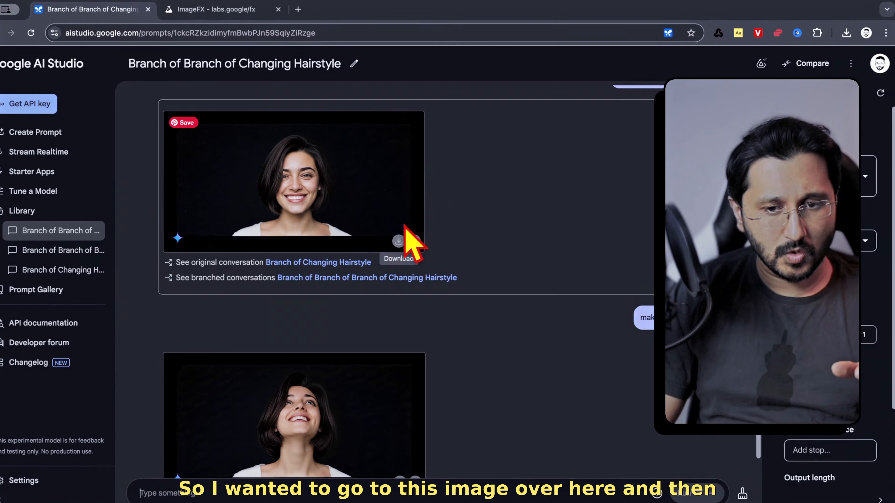
scroll(599, 156, down, 1)
scroll(680, 125, up, 4)
scroll(726, 113, down, 3)
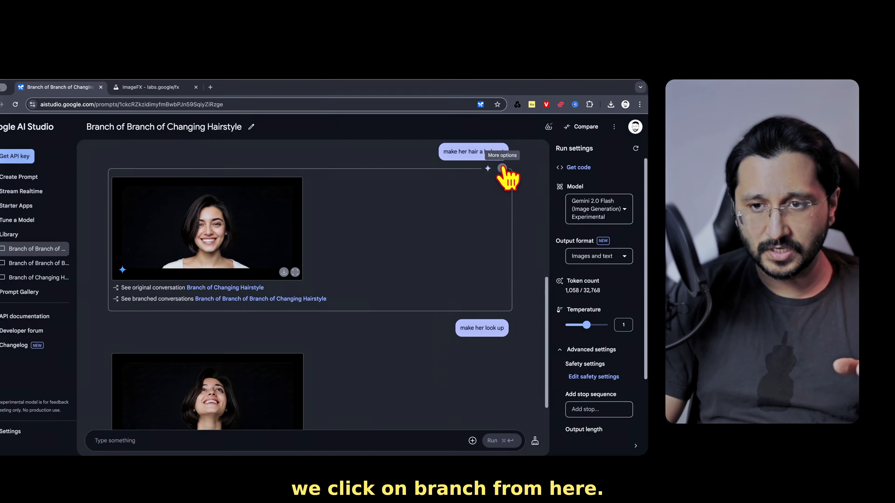
click(501, 168)
click(514, 207)
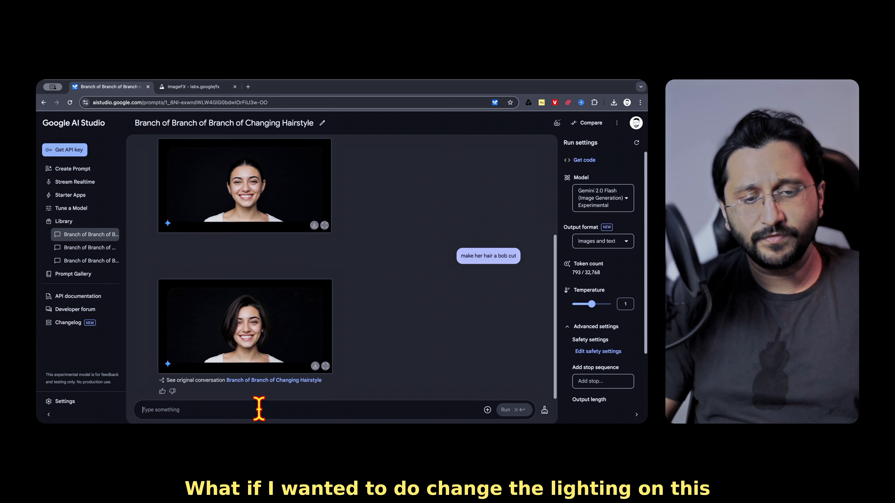
Write a prompt to change the lighting on this image and make it a medium shot that includes her torso.
text(changer)
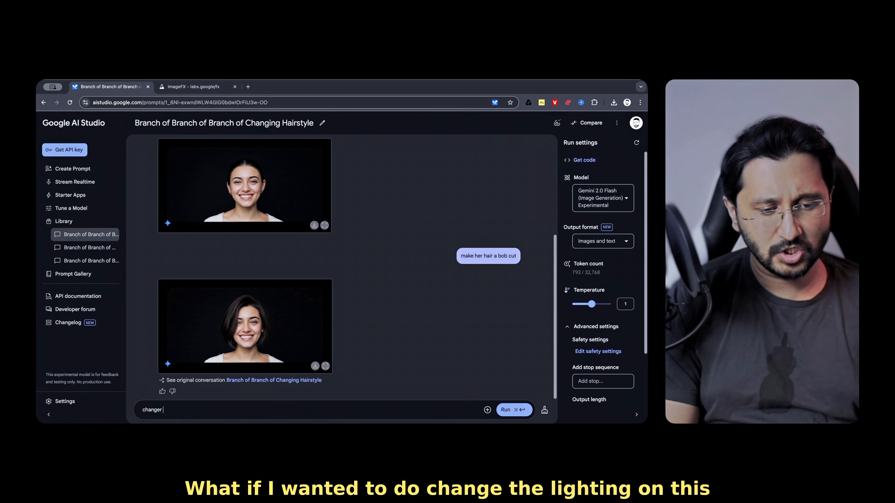
text(the lighting on this im)
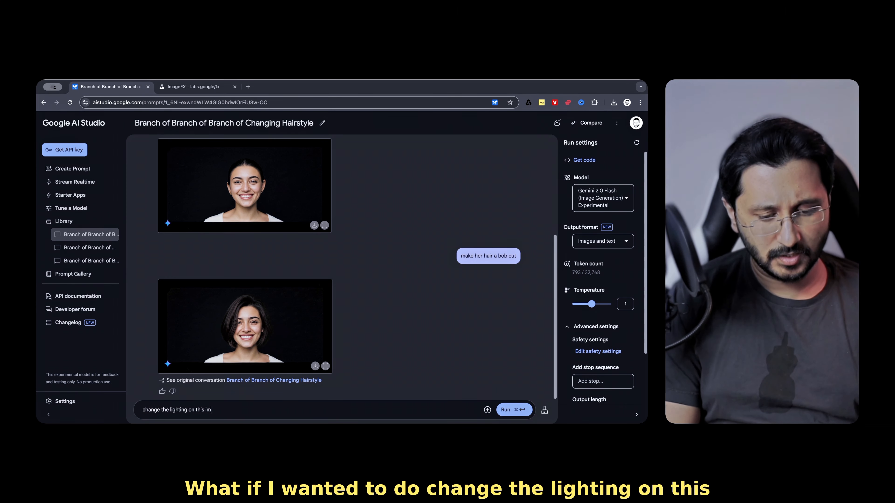
text(age and make this image a medium)
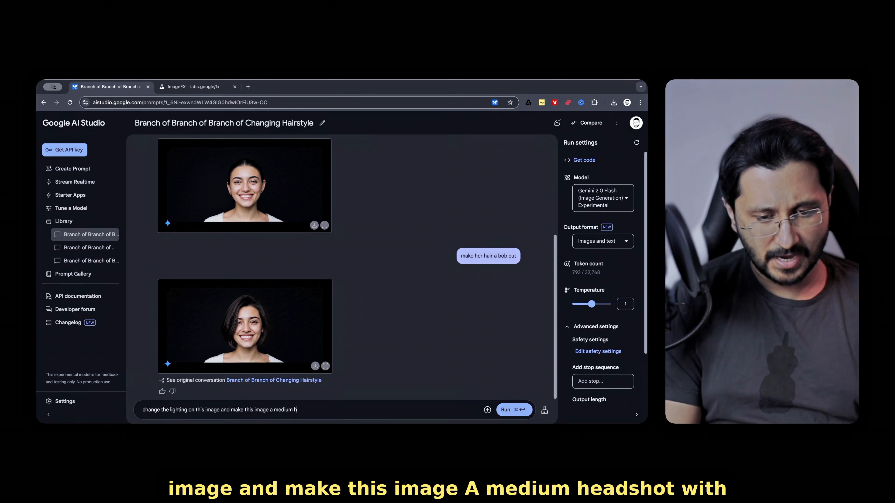
text(her tors)
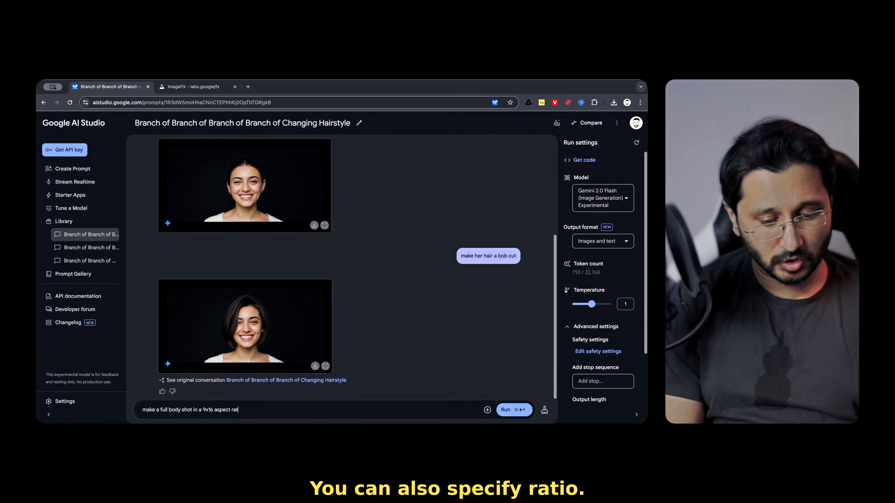
In the new branch ending at the bob-cut portrait, submit the prompt "make a full body shot in a 9x16 aspect ratio".
key(super+Return)
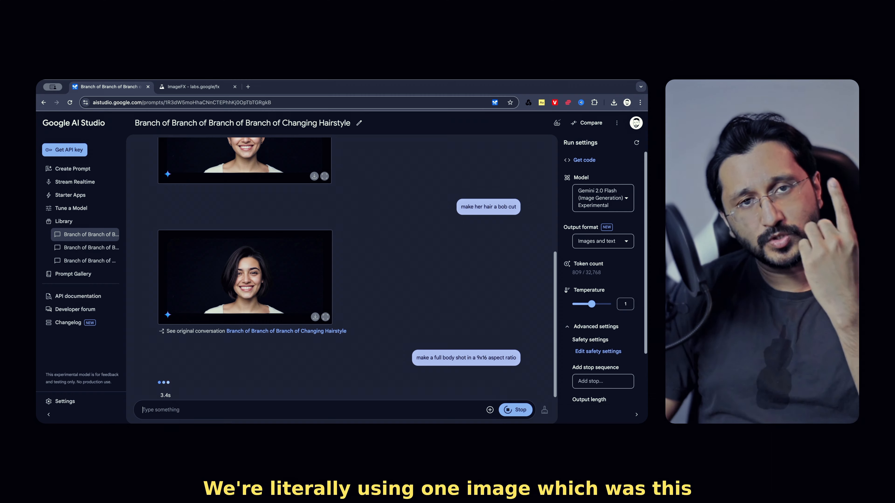
Review the original curly-haired portrait in the chat and in ImageFX, and enlarge the generated full-body image in AI Studio.
scroll(399, 240, up, 15)
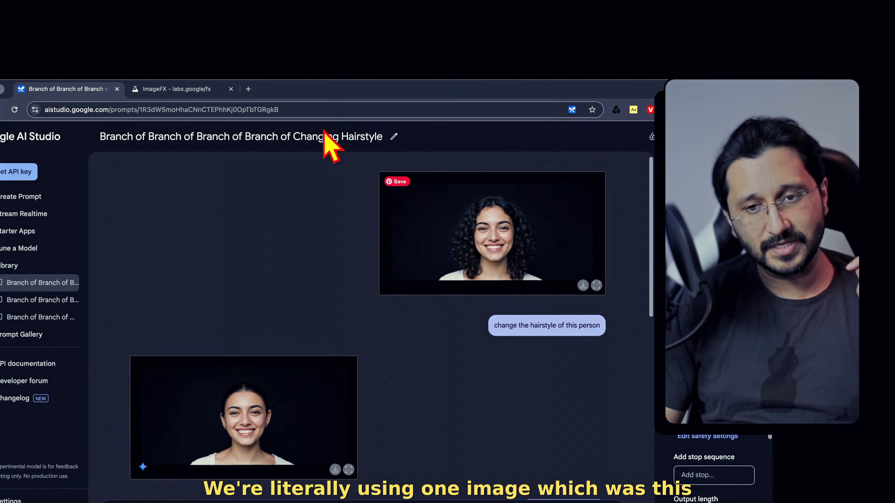
click(190, 86)
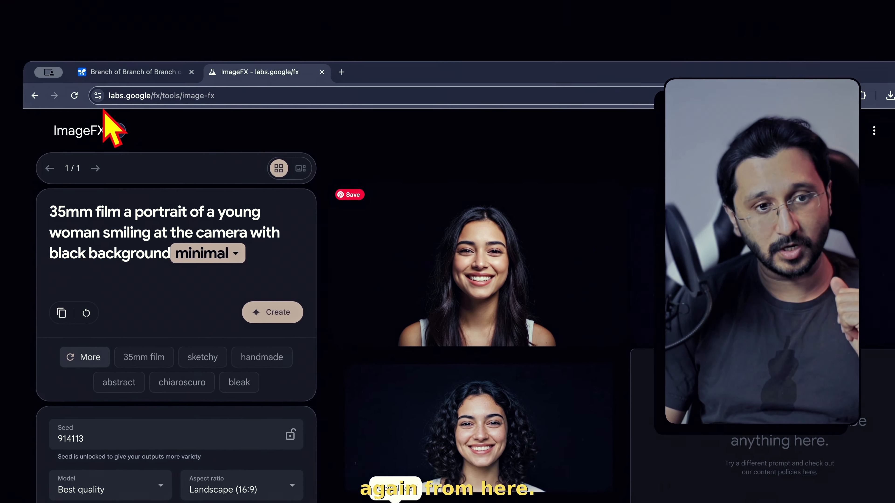
click(39, 35)
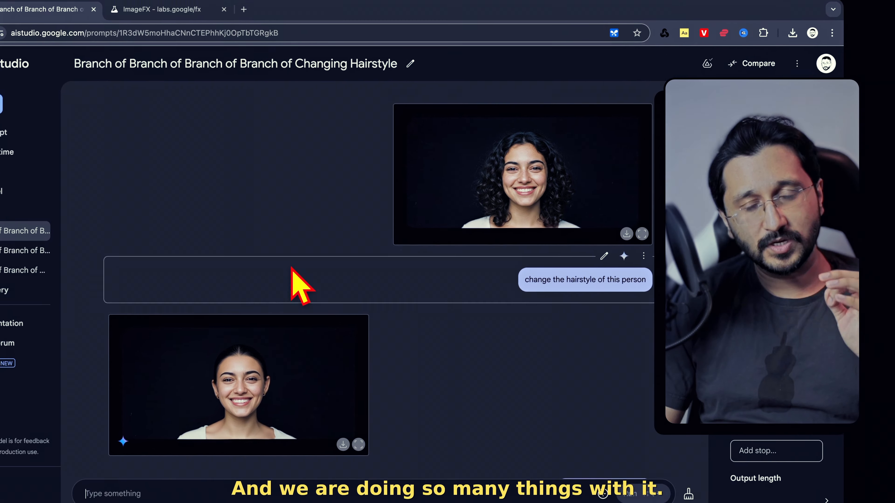
scroll(307, 281, down, 10)
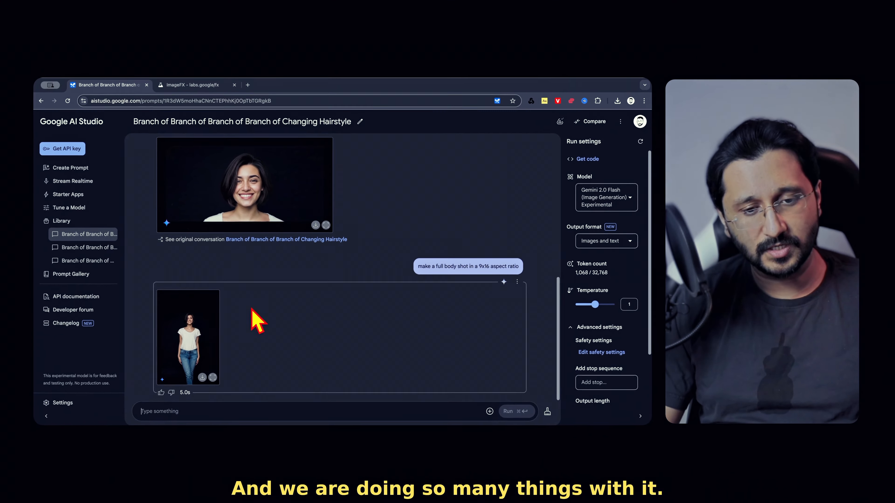
click(212, 377)
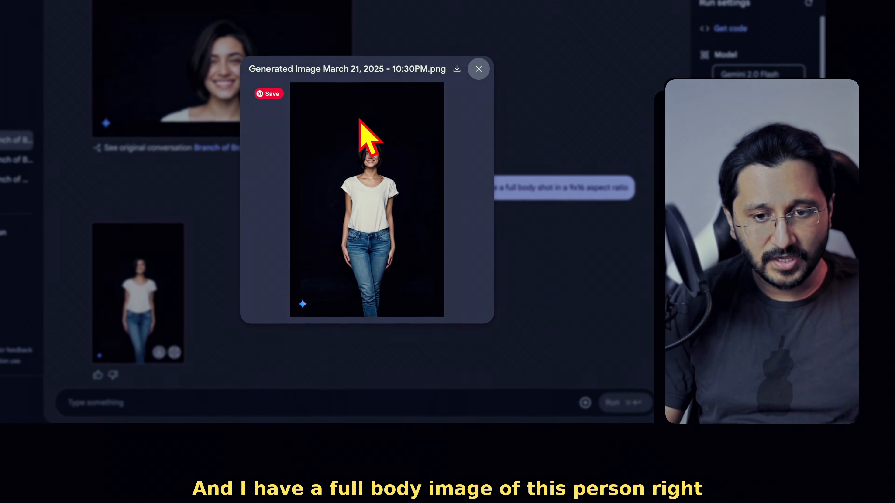
click(335, 354)
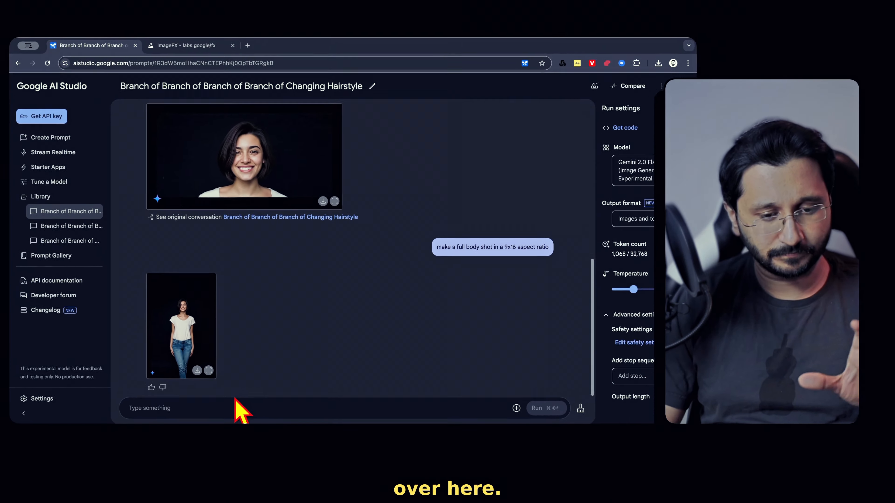
Submit the prompt "zoom in on her a little bit" for the full-body image.
click(236, 403)
text(zoom in on here)
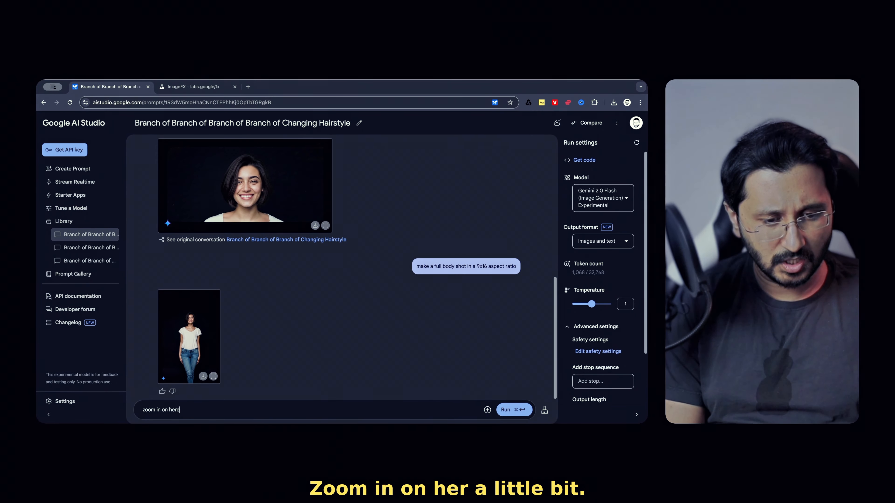
key(BackSpace)
text(a little bit)
key(super+Return)
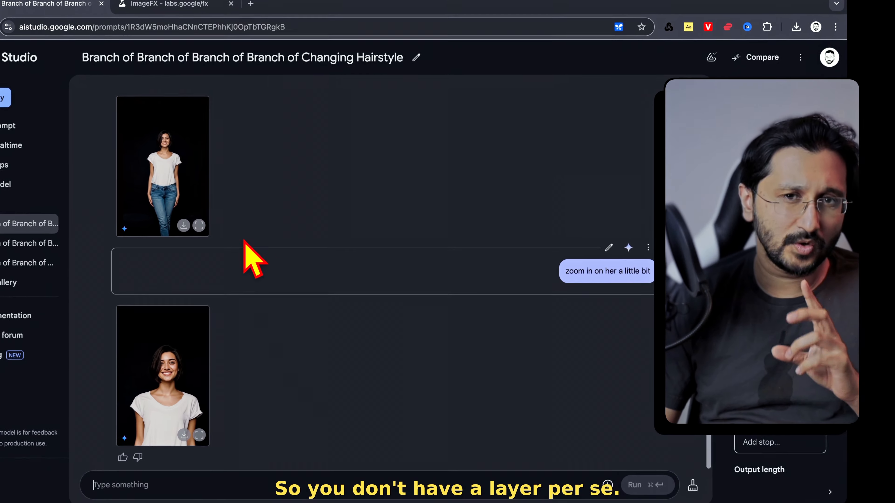
Show the option for branching from the bob-cut response without creating a branch.
scroll(244, 220, up, 10)
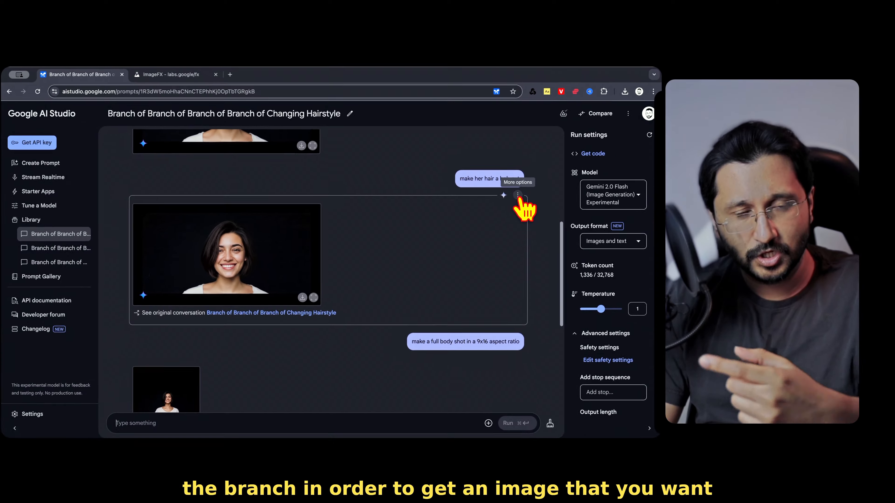
click(535, 180)
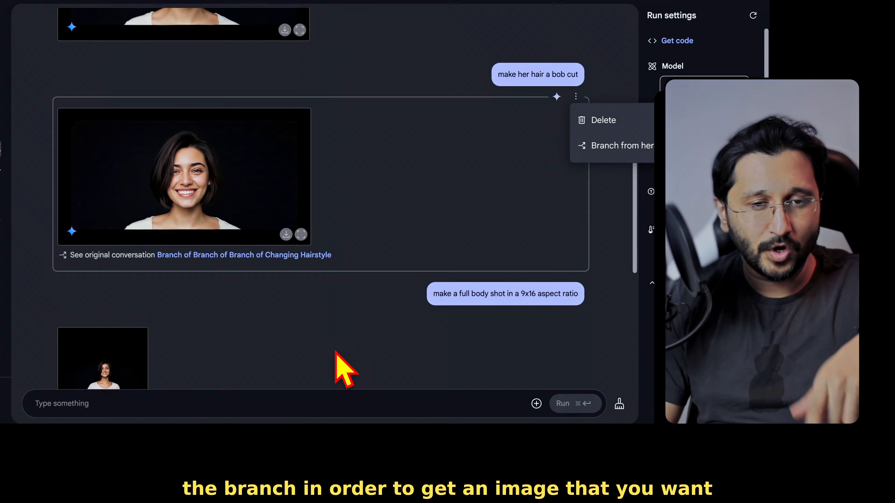
scroll(356, 370, down, 5)
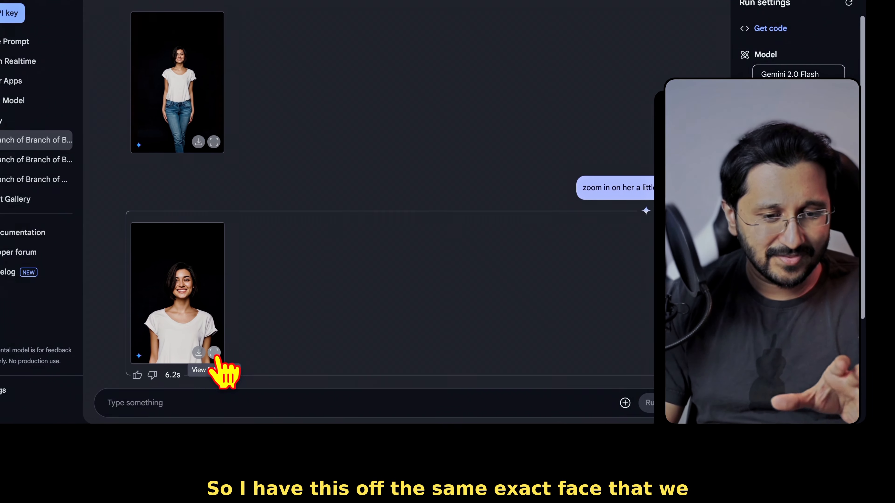
Enlarge the zoomed-in portrait and compare her face with the earlier images in the conversation.
click(186, 377)
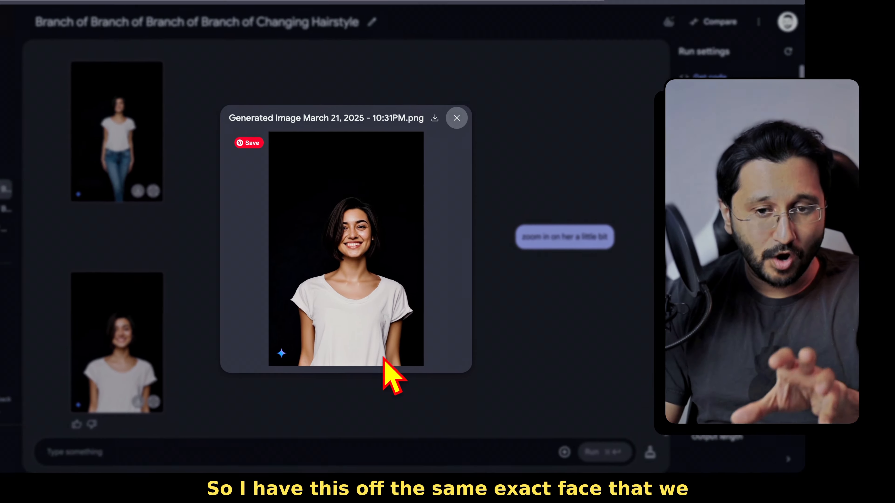
click(371, 395)
scroll(329, 353, up, 12)
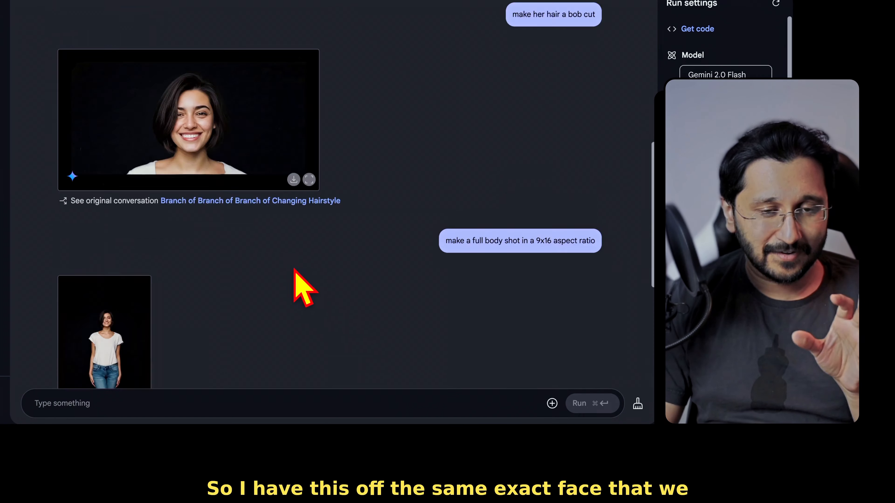
scroll(521, 219, down, 12)
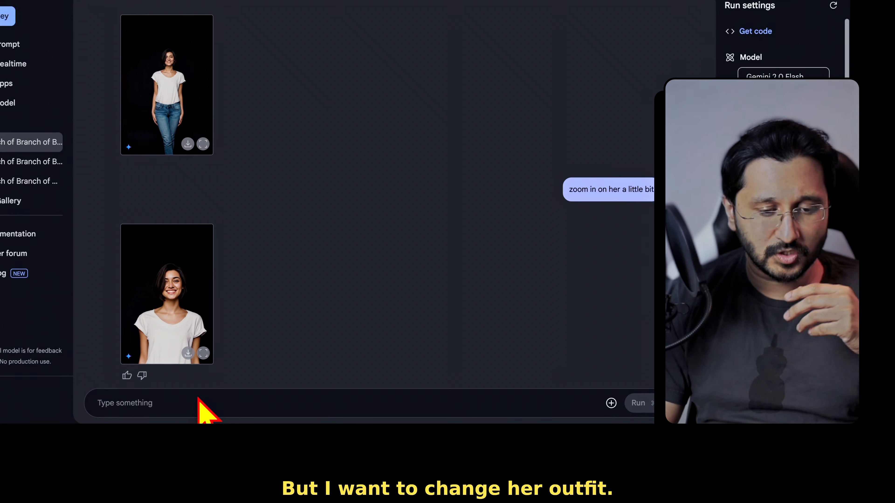
Submit the prompt "change her top to something more formal" and view the resulting portrait enlarged.
click(204, 403)
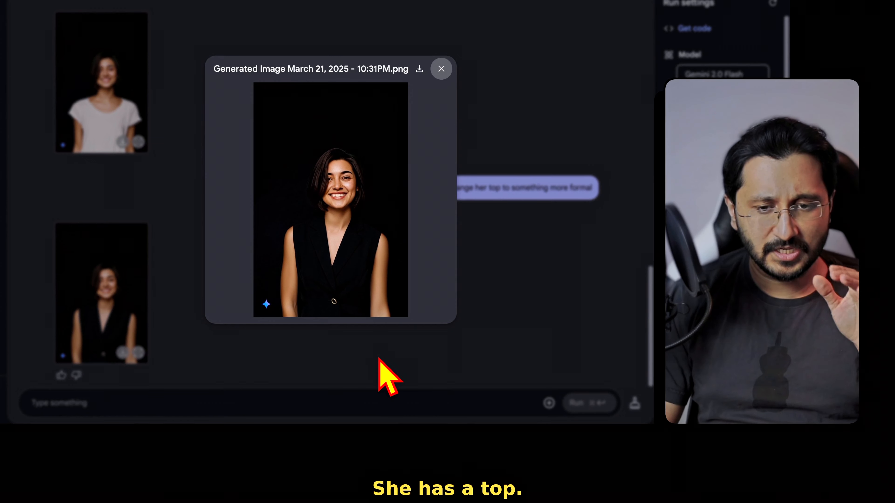
click(386, 376)
Submit the prompt "change the lighting on this image and make this a 35 mm shot" for the formal-top portrait.
click(156, 402)
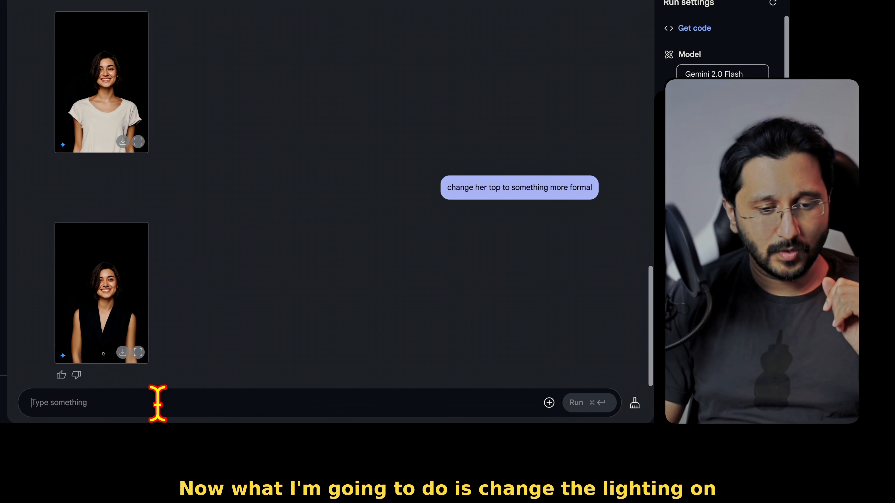
text(chane t)
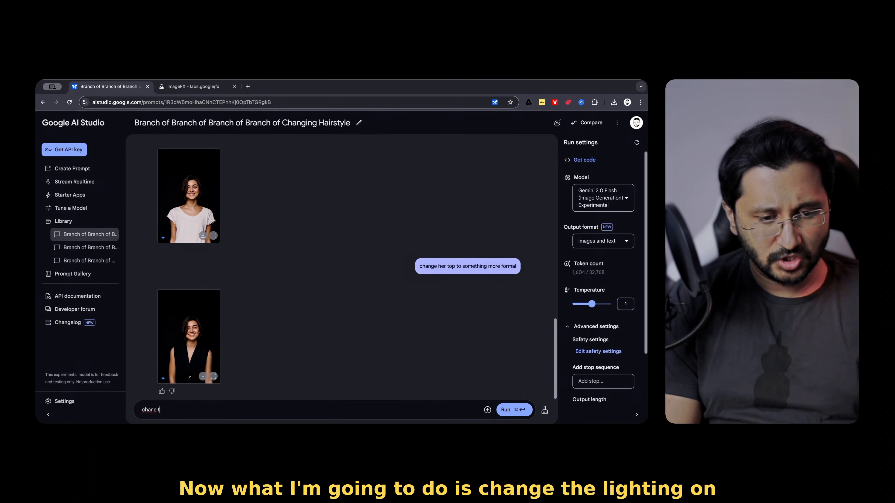
key(BackSpace)
key(BackSpace)
key(BackSpace)
text(ge the li)
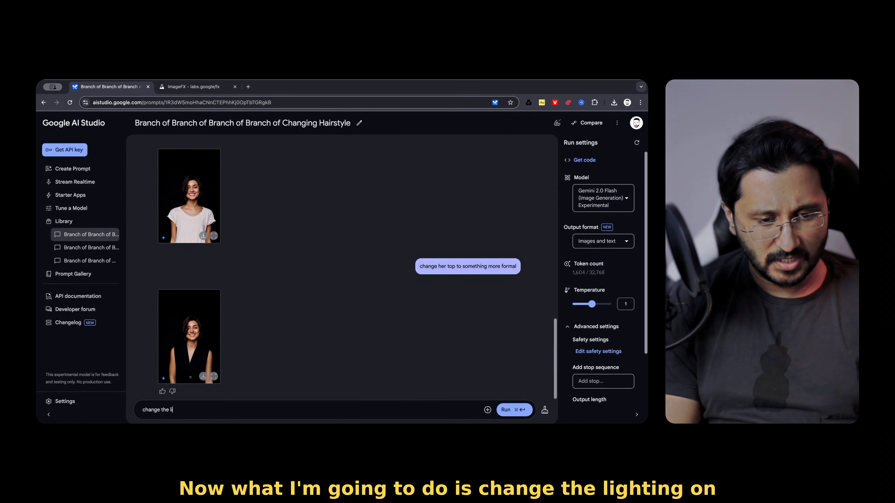
text(ghting on this im)
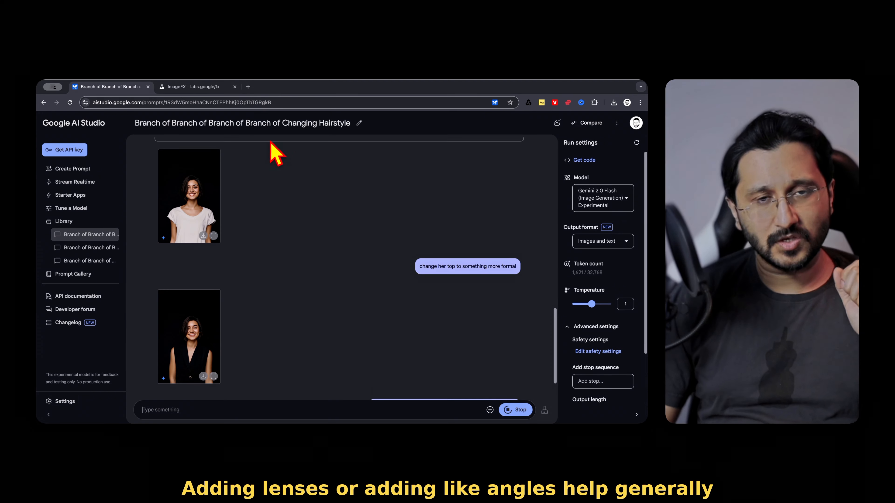
scroll(270, 142, down, 2)
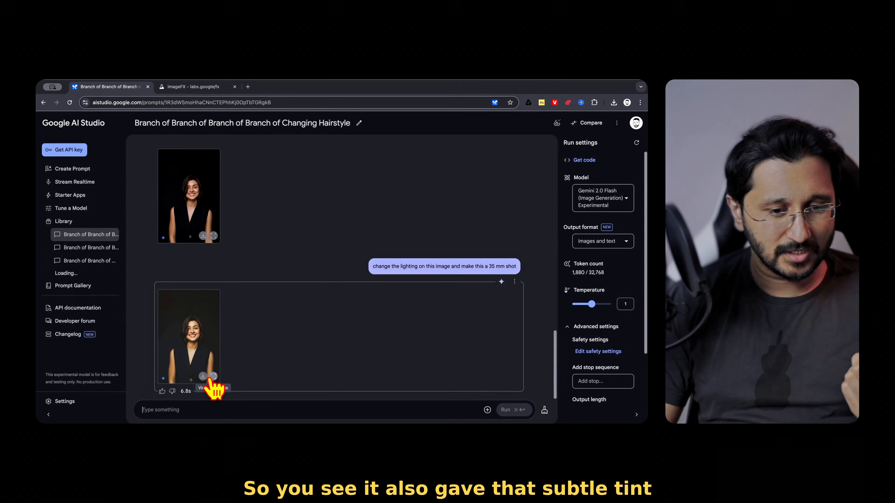
View the 35 mm portrait enlarged and submit the prompt "make her expression more somber and have her stand in a profesional way with her hands folded".
click(217, 403)
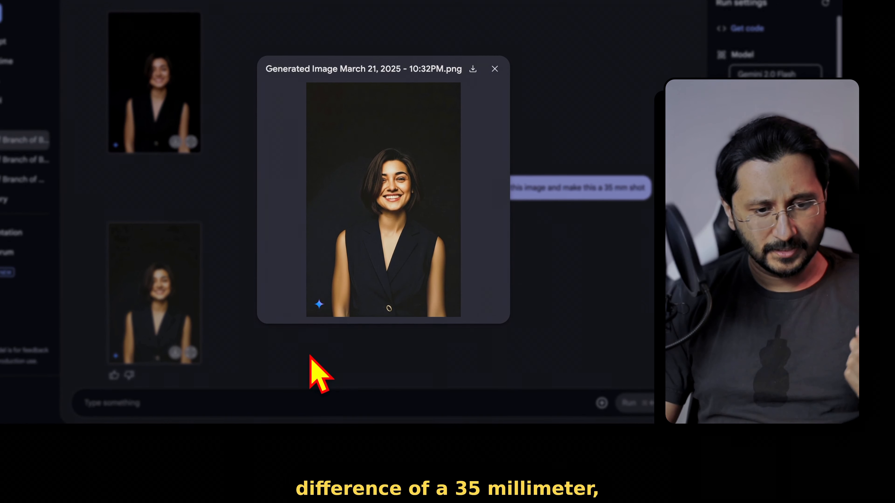
click(310, 356)
click(310, 403)
text(make her edxpression more somber as)
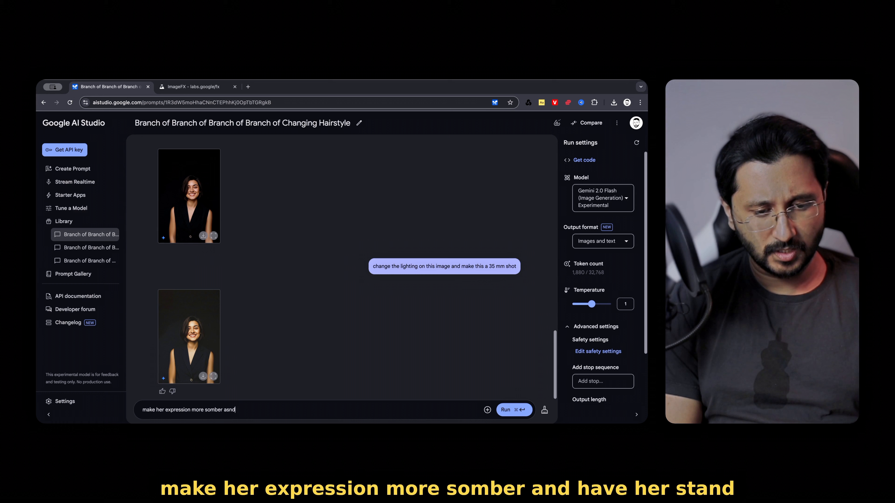
text(nd in a profesional way with her hands)
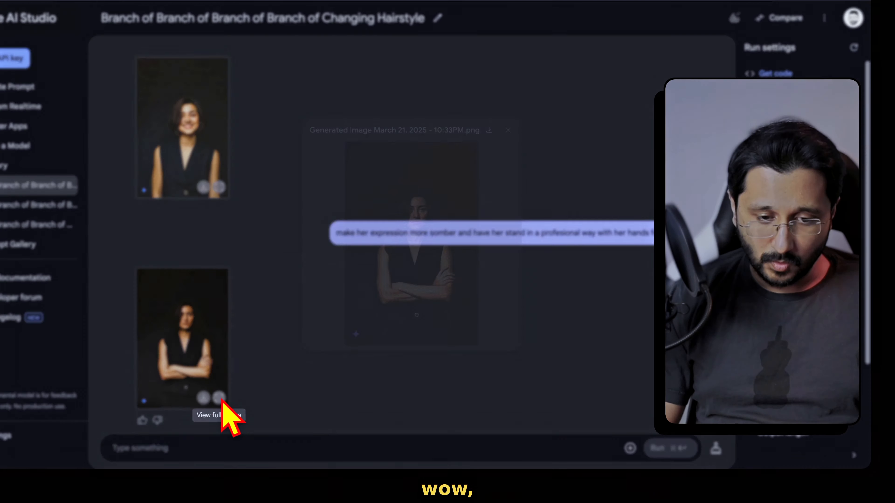
View the folded-arms portrait enlarged and, in a chat branched from it, submit the prompt "make her background be an infinite hallway".
click(213, 385)
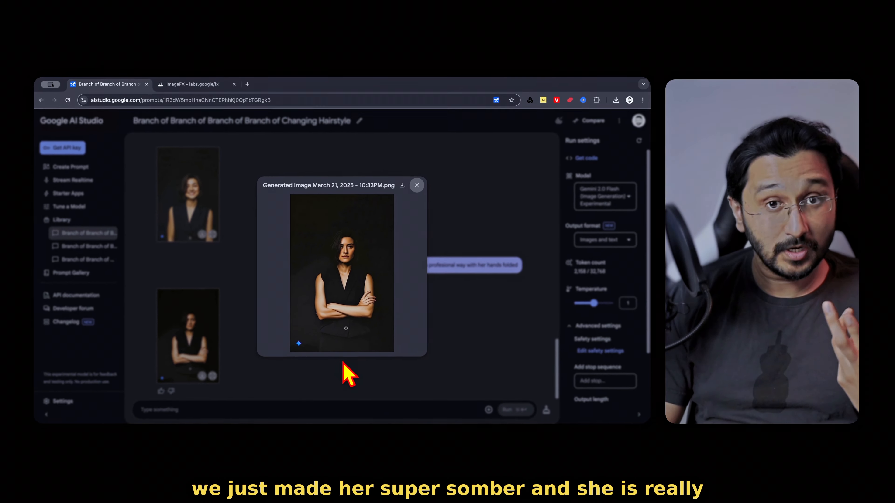
click(345, 374)
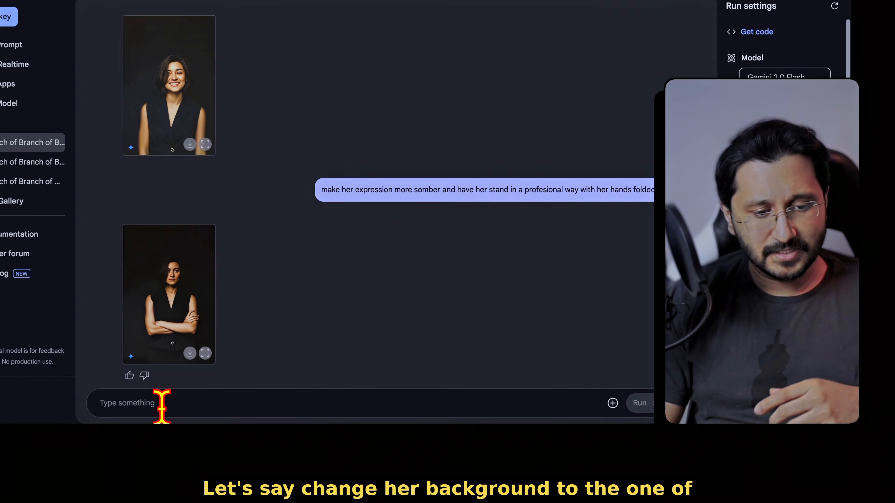
click(186, 410)
text(make)
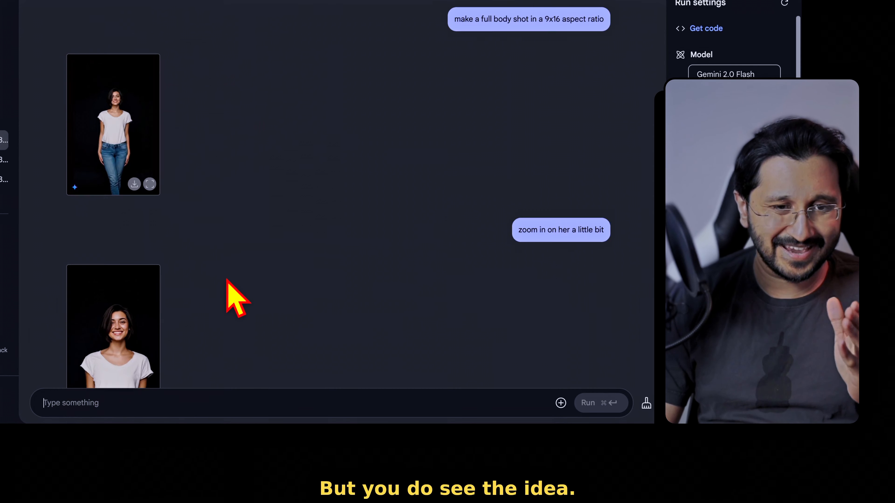
Review the branched conversation from the original curly-haired portrait through the bob cut, full-body and formal versions to the infinite hallway image.
scroll(229, 296, up, 10)
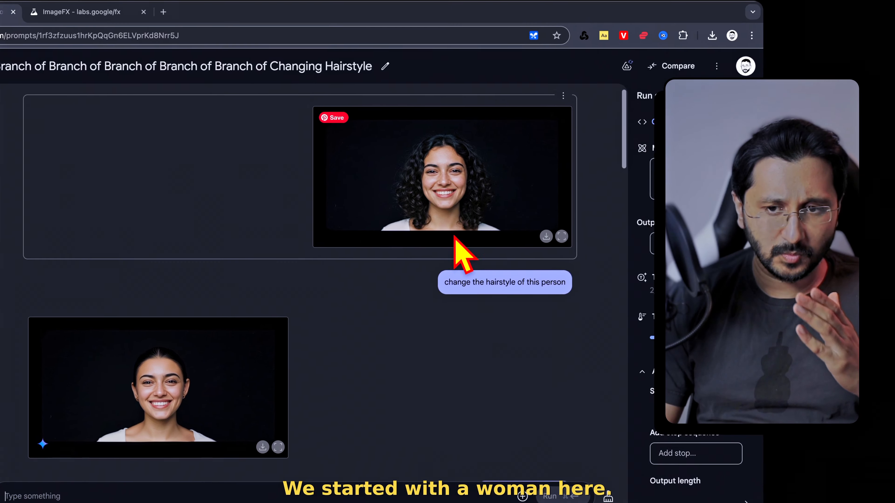
scroll(451, 243, down, 10)
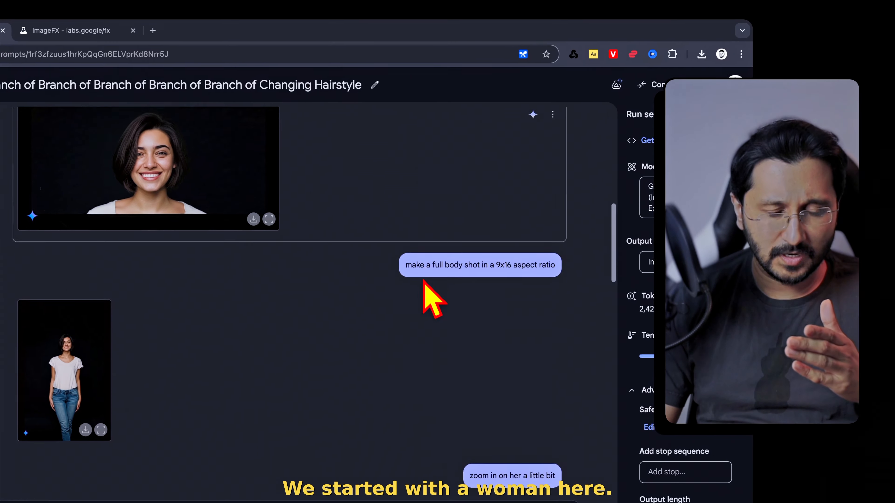
scroll(148, 159, up, 4)
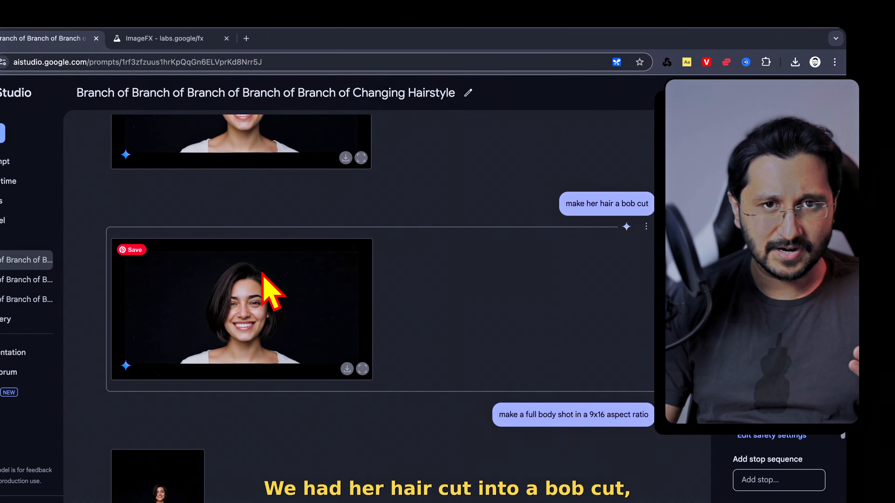
scroll(271, 312, down, 10)
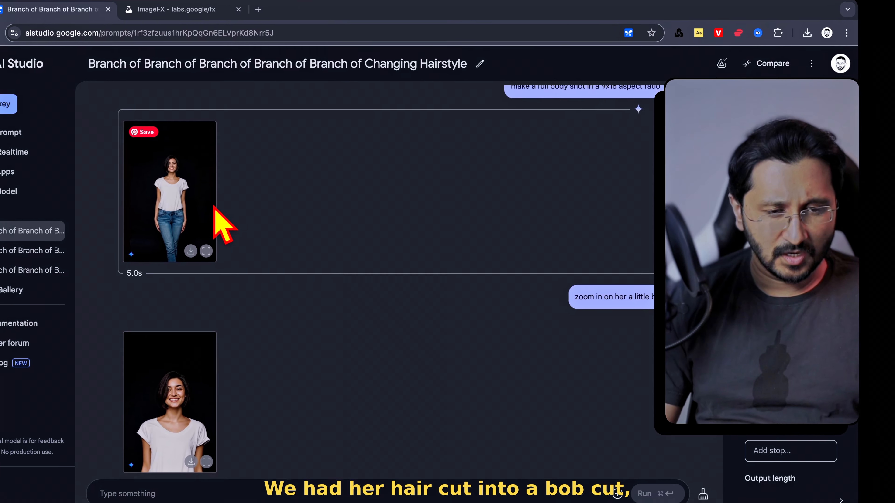
scroll(215, 207, down, 10)
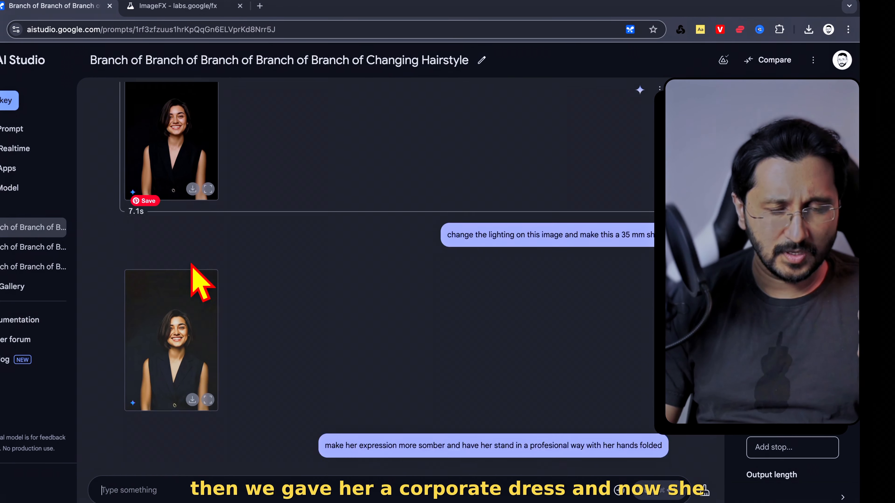
scroll(211, 248, down, 3)
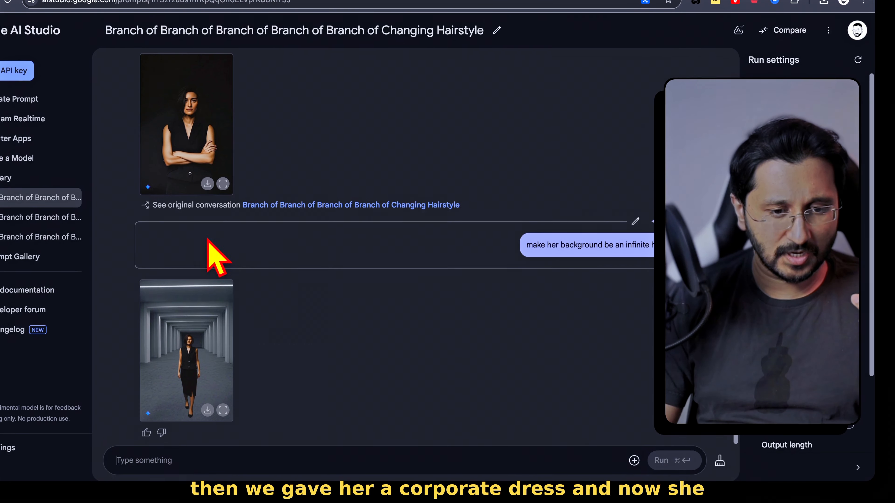
Compare the woman's face in the infinite hallway image and the folded-arms portrait by viewing each enlarged.
click(222, 410)
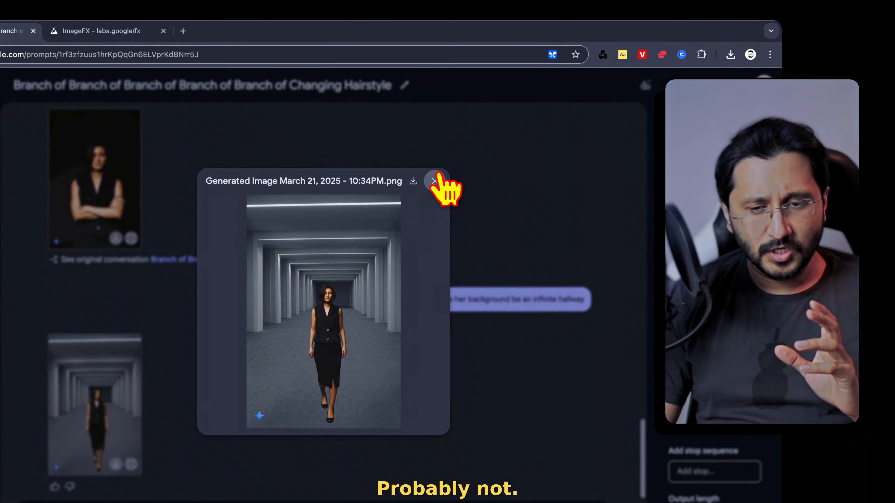
click(416, 187)
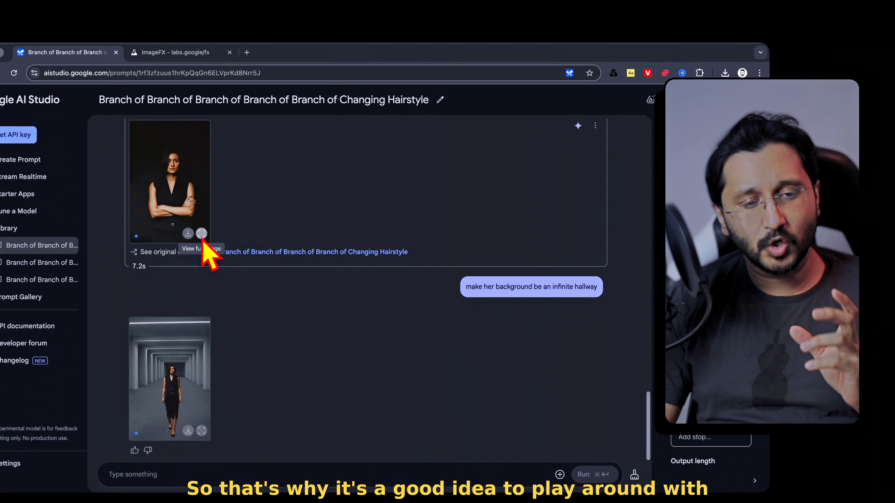
click(137, 238)
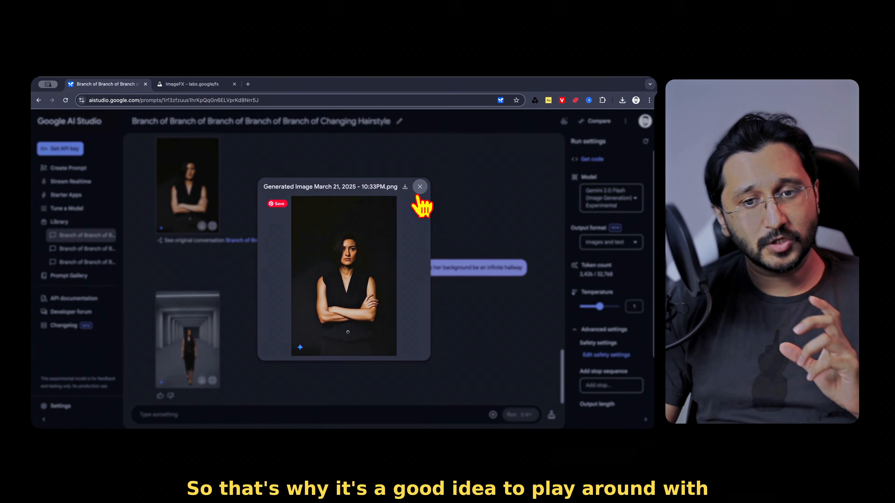
click(420, 188)
scroll(324, 281, up, 2)
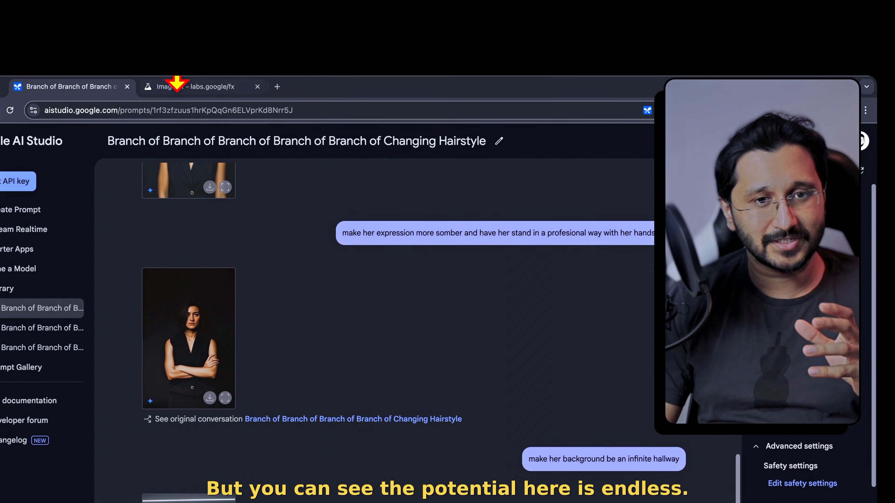
click(176, 85)
drag(243, 251, 59, 176)
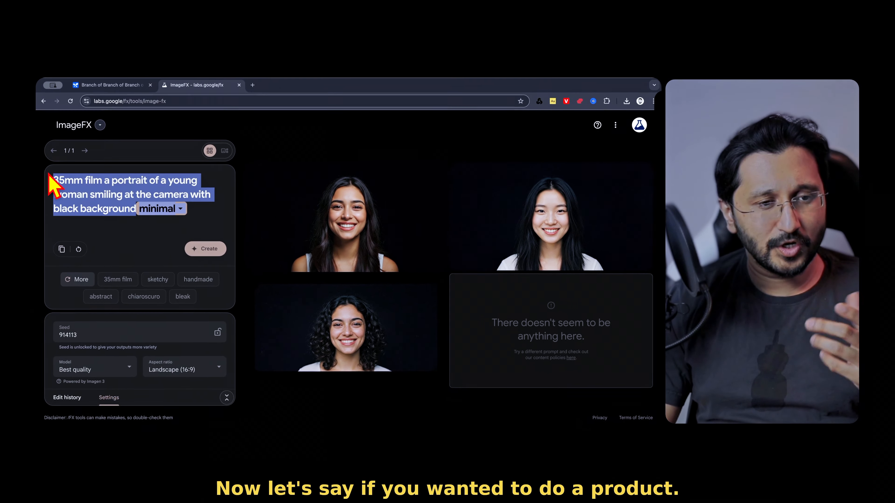
text(a sh)
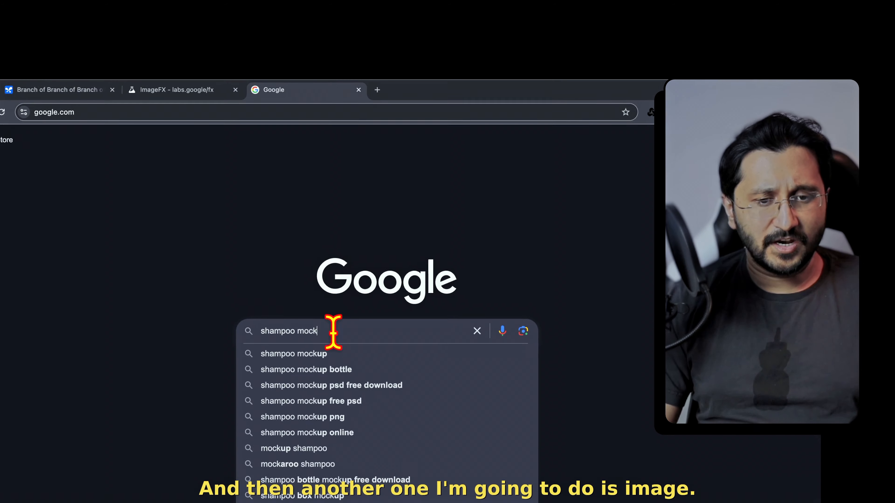
Search Google Images for "watermarked image" and save the FooPlugins sunset beach photo to the Desktop as Watermark.
drag(333, 331, 205, 335)
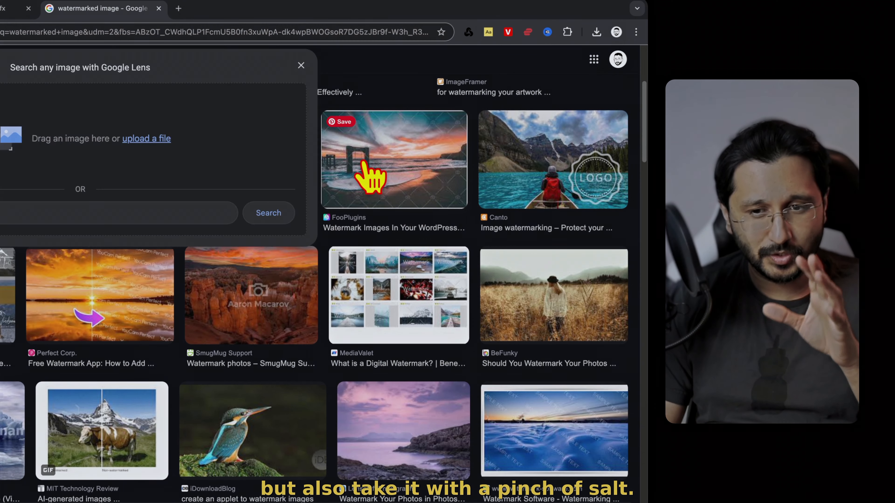
click(372, 163)
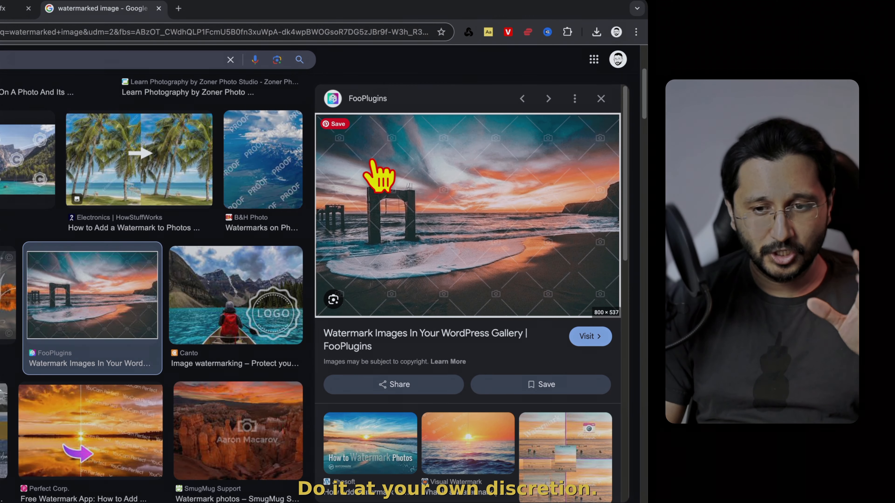
right_click(390, 186)
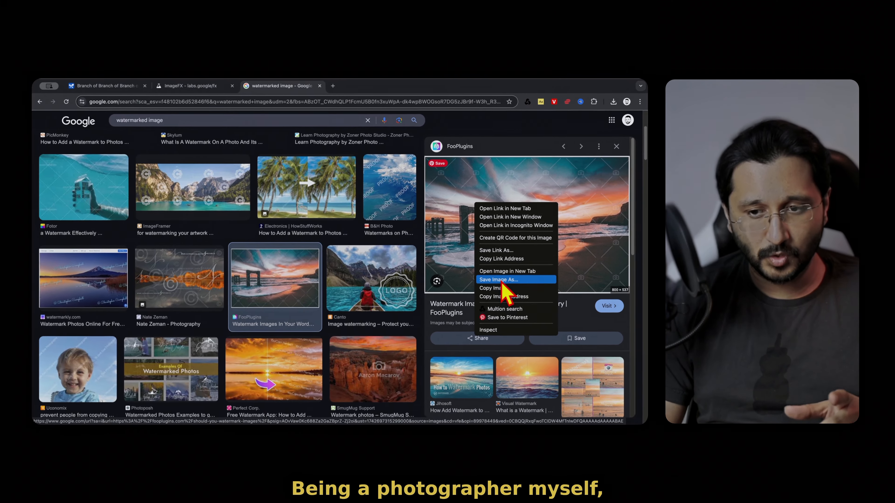
click(425, 297)
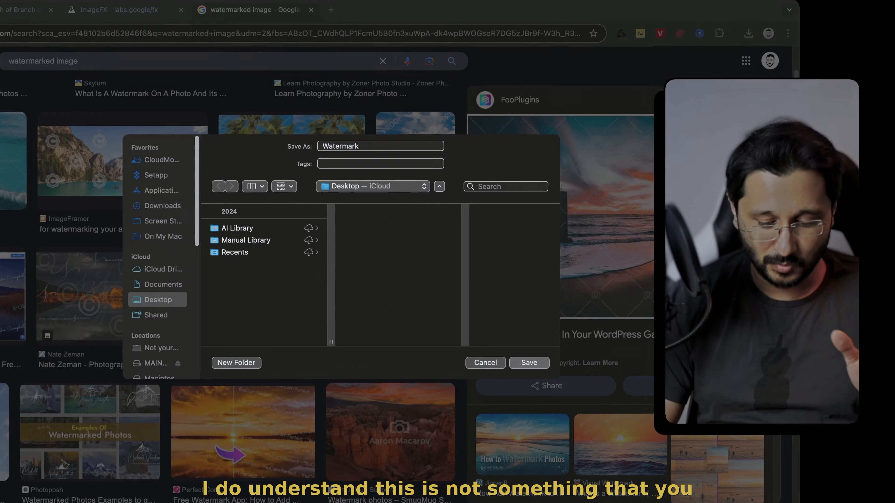
key(Return)
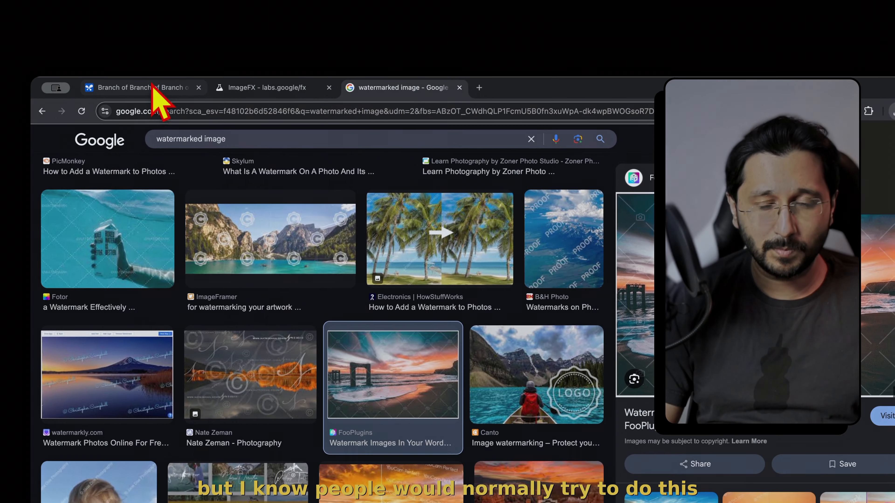
Switch to Google AI Studio, create a new prompt and upload the saved watermarked beach photo to it.
click(21, 10)
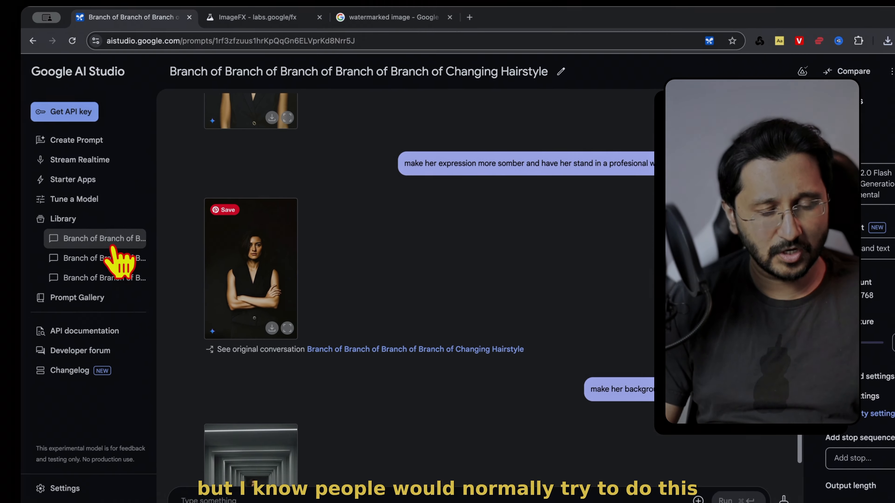
scroll(356, 367, down, 3)
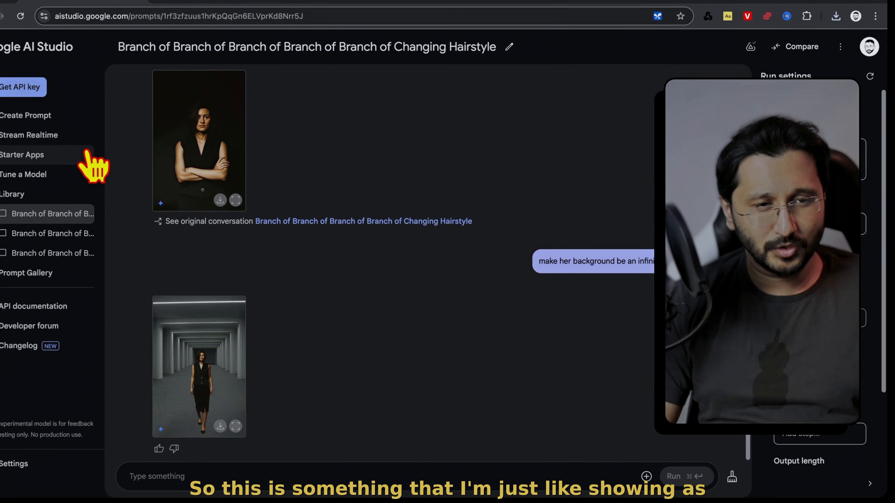
click(28, 115)
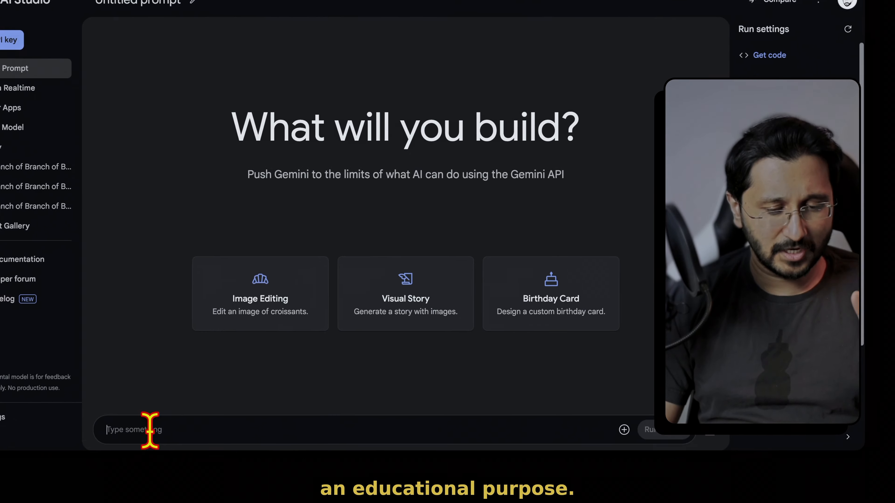
click(623, 429)
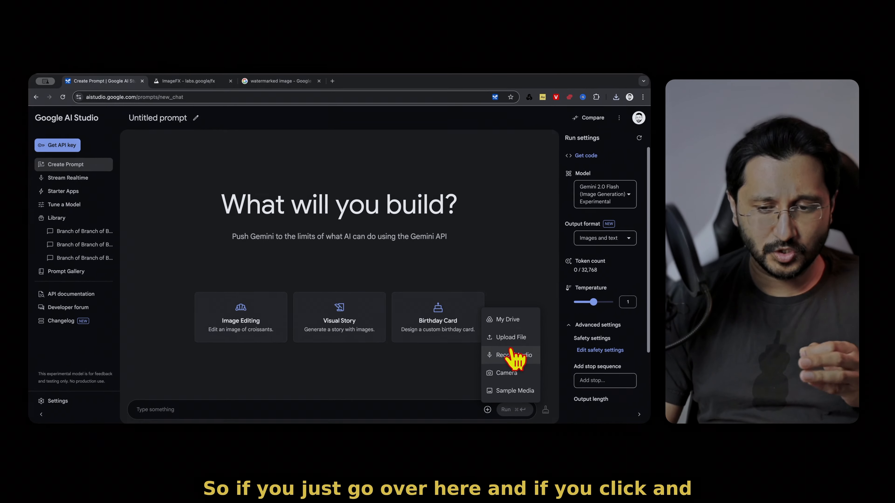
click(511, 342)
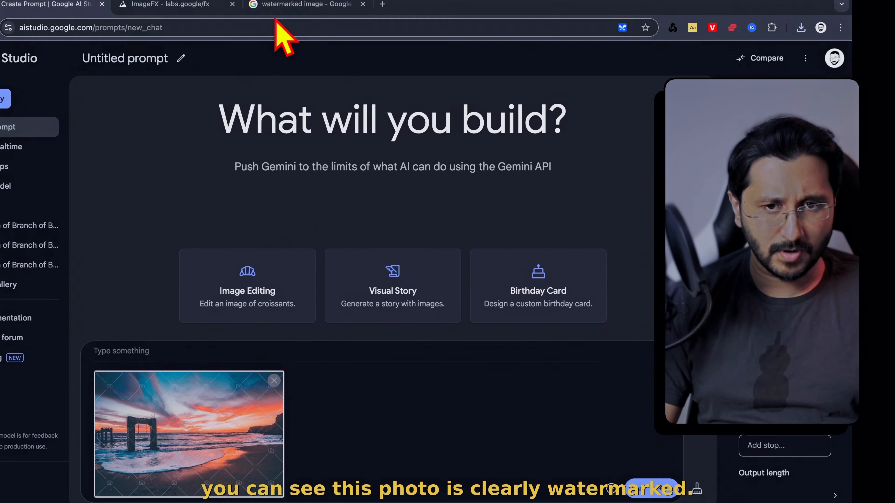
Switch to the Google Images results and add the FooPlugins watermarked photo to the saved items.
click(281, 30)
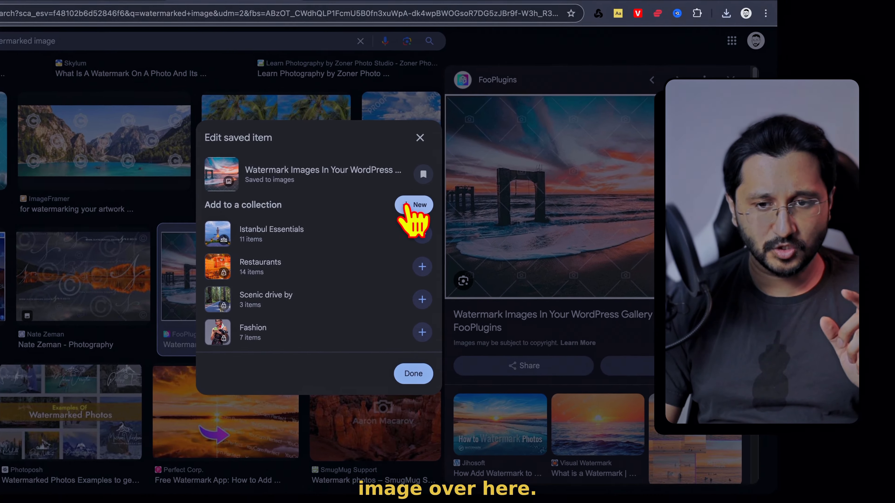
click(412, 230)
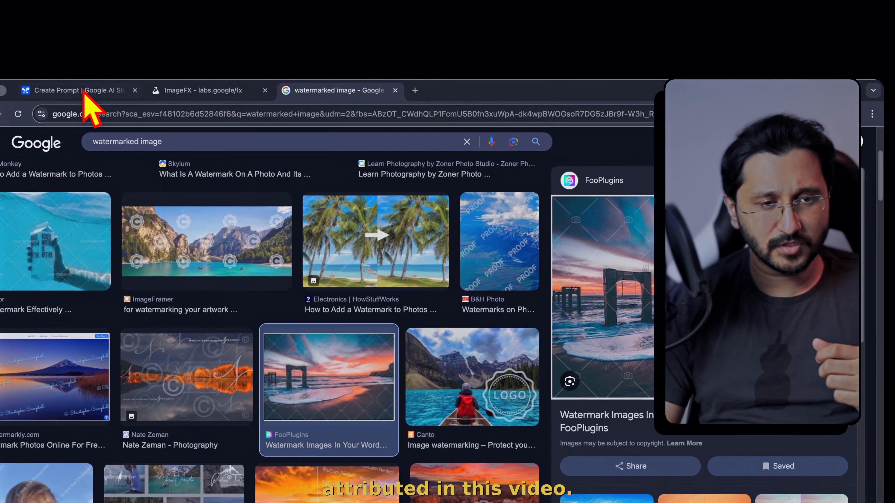
Return to Google AI Studio and submit a prompt to remove the watermark from the uploaded beach photo.
click(120, 87)
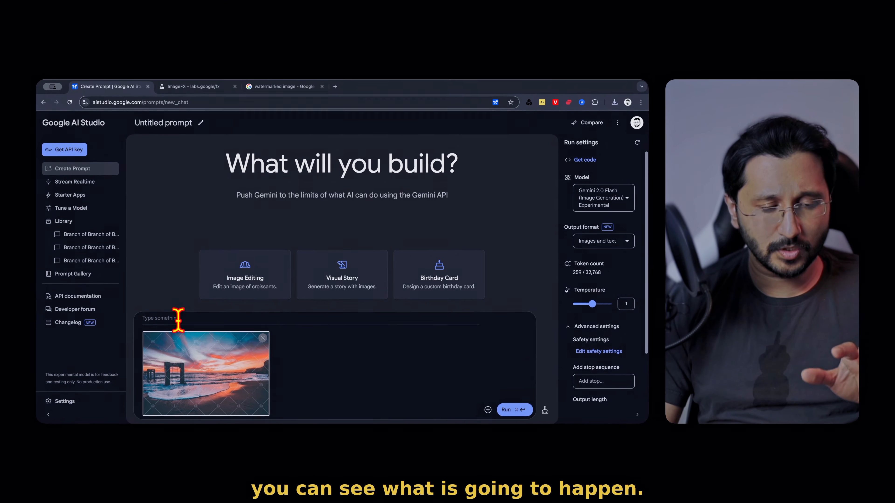
text(remove t)
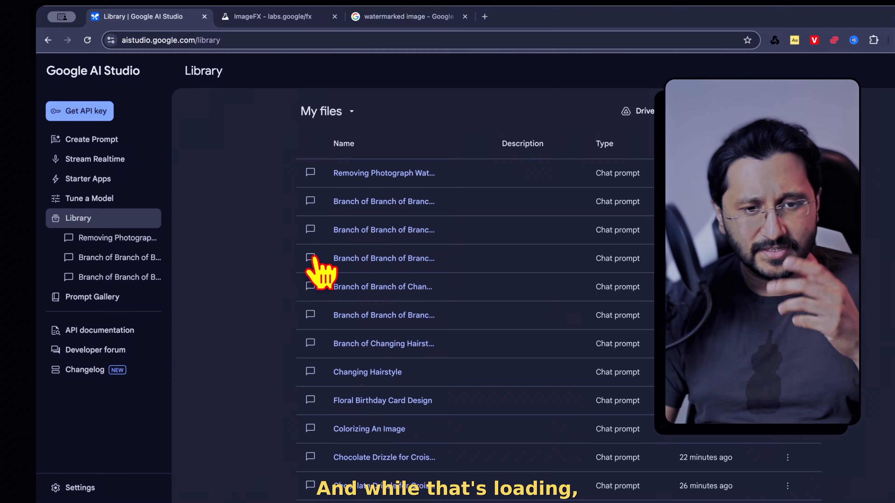
Browse the saved chats in the library and open the most recent Changing Hairstyle branch containing the infinite hallway image.
scroll(316, 276, down, 10)
scroll(280, 269, down, 1)
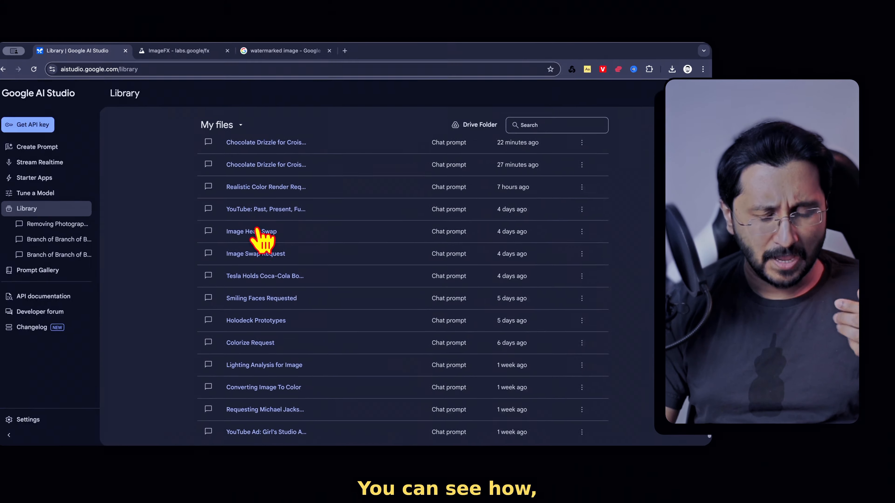
scroll(235, 125, up, 5)
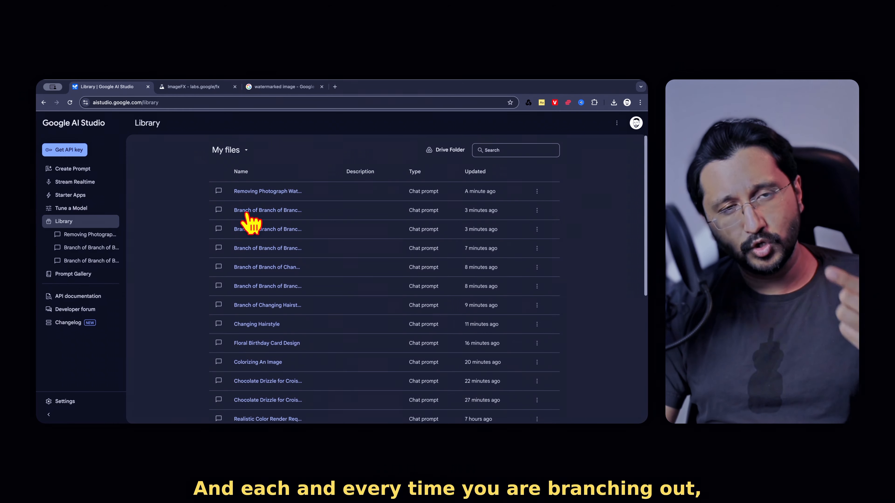
click(248, 211)
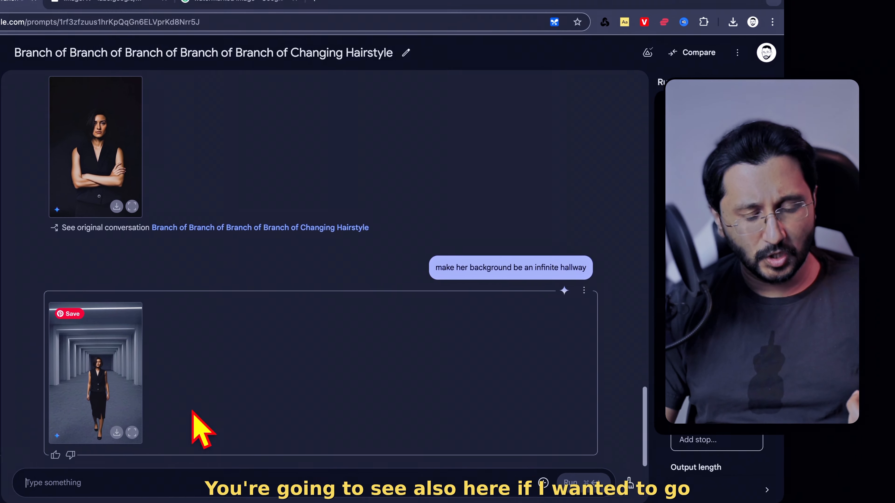
Branch the Changing Hairstyle conversation from the portrait generated by the 35 mm lighting-change prompt.
scroll(308, 259, up, 5)
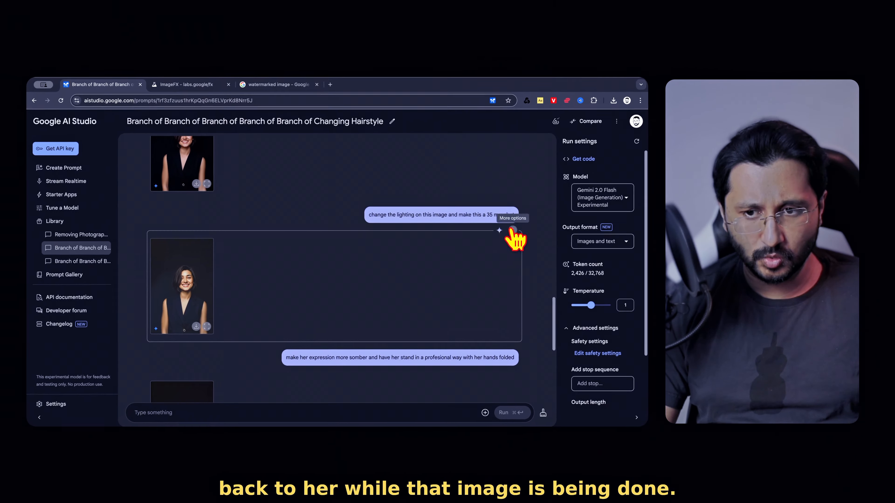
click(512, 229)
click(524, 262)
scroll(247, 251, down, 6)
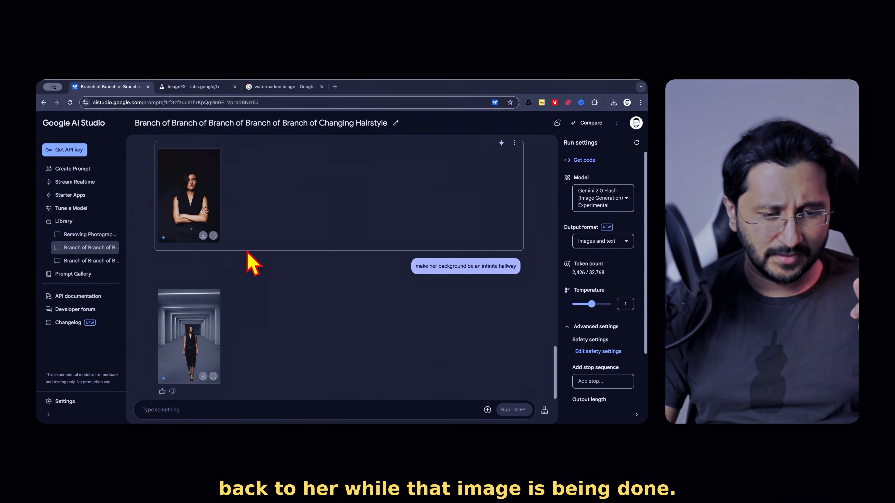
scroll(250, 263, up, 5)
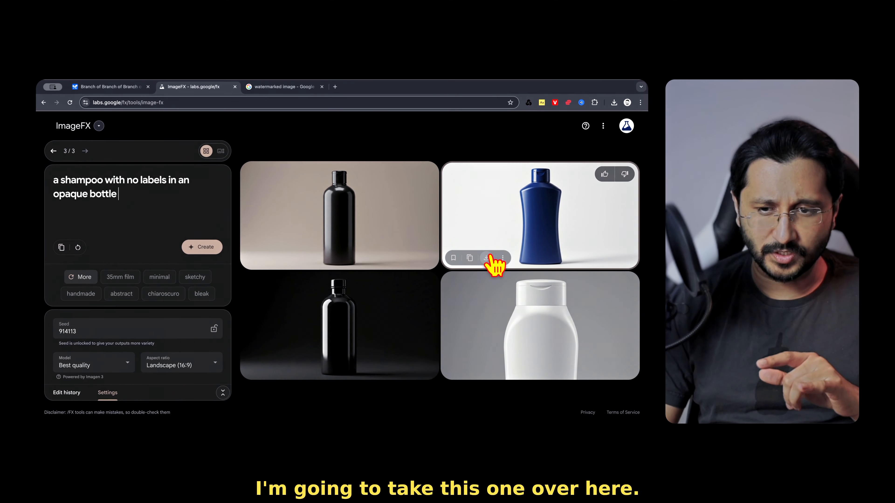
Switch to ImageFX, download the blue shampoo bottle image, and upload it to a new prompt in Google AI Studio.
click(489, 256)
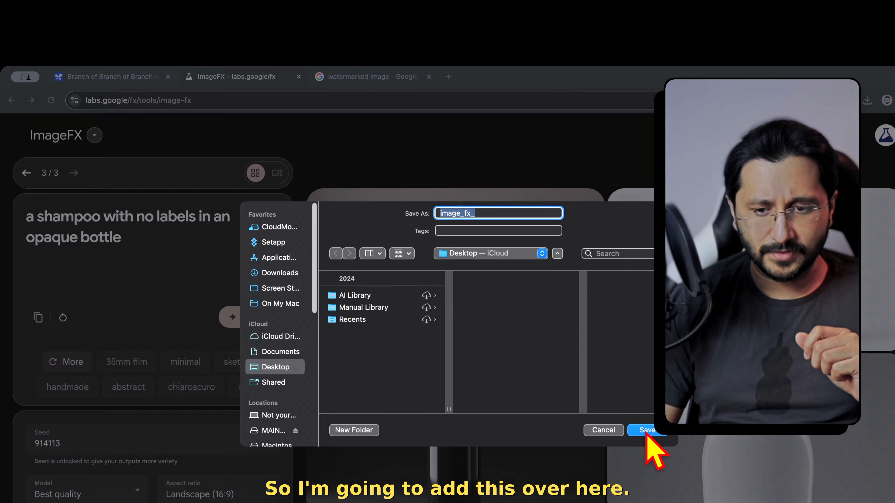
click(501, 347)
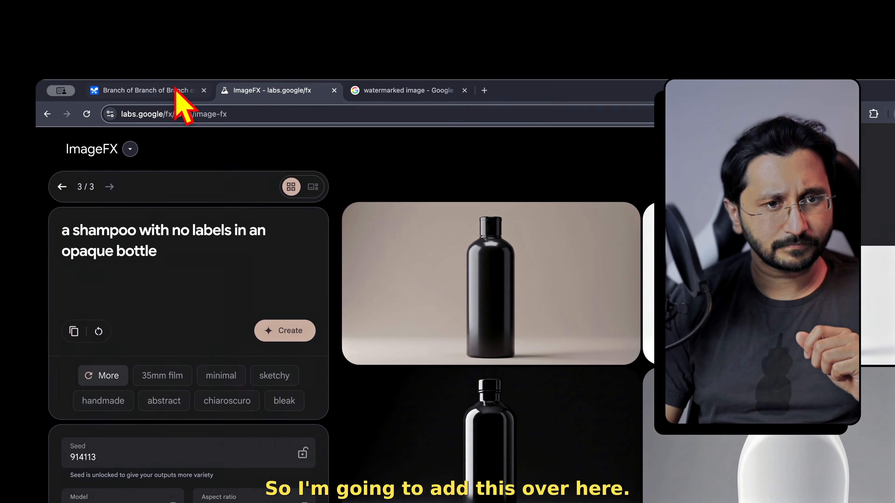
click(175, 92)
click(553, 458)
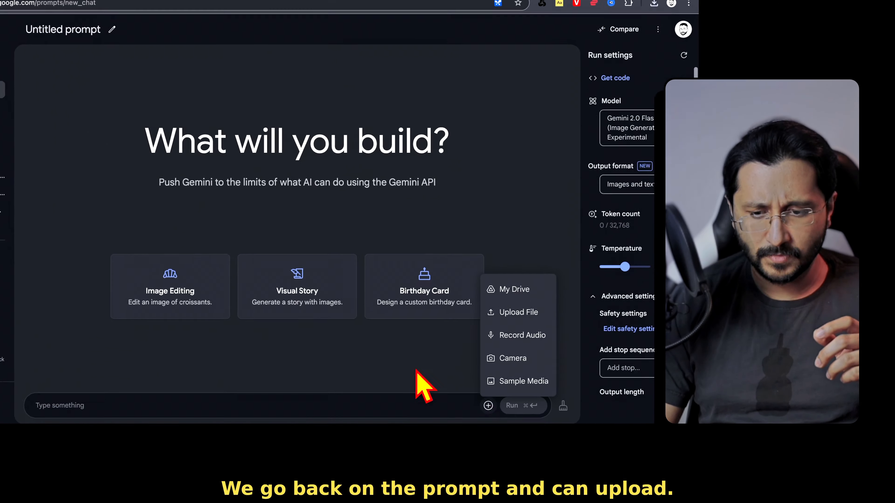
click(490, 303)
double_click(190, 101)
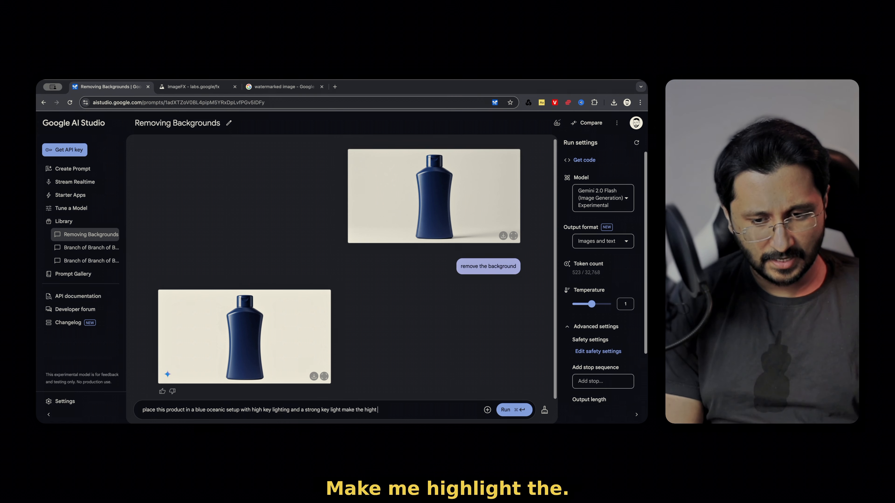
Submit a prompt placing the product in a blue oceanic setup with high key lighting and a strong key light, highlighting the bottle.
text(e the bottle)
key(super+Return)
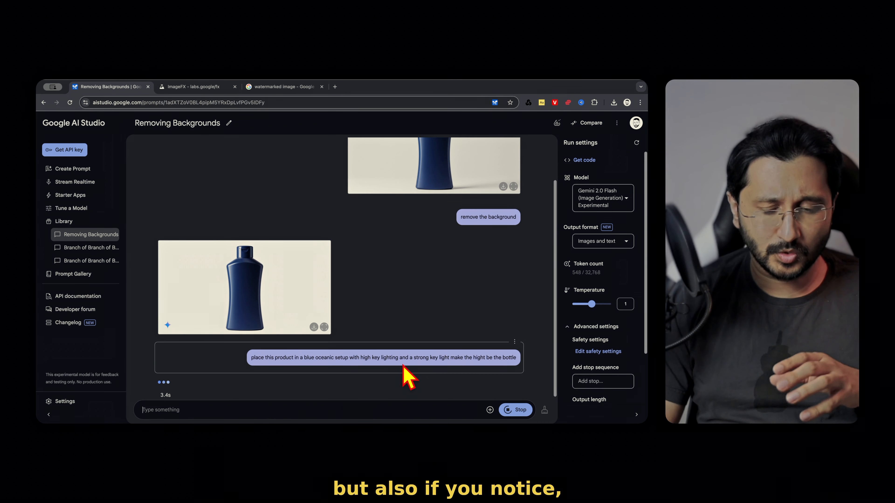
scroll(406, 371, up, 1)
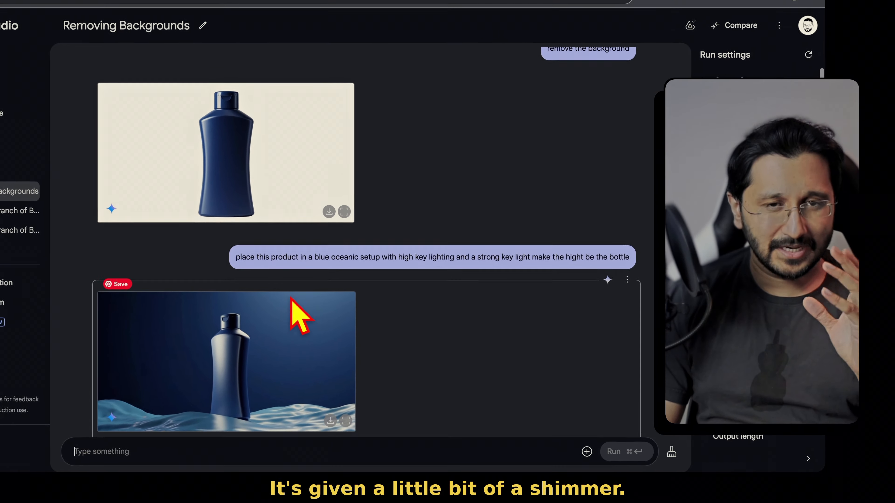
scroll(250, 307, up, 5)
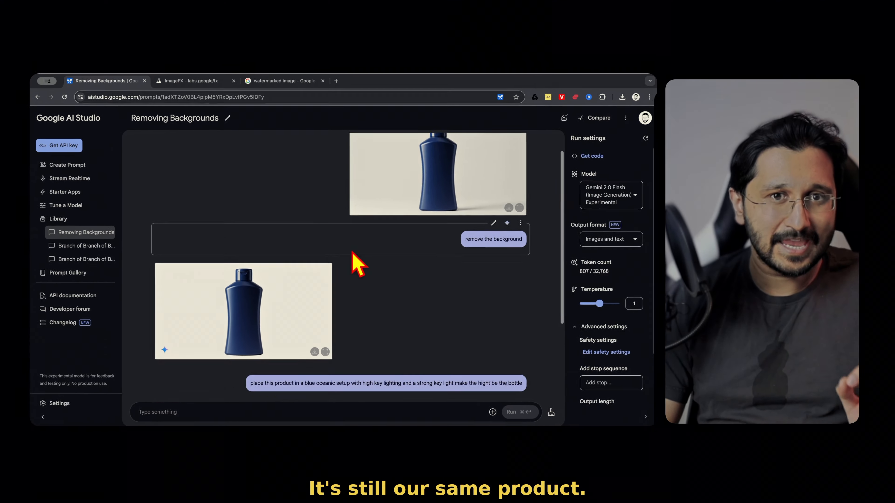
Submit a prompt to add bold all-caps "SHAMPOO" text in a Sans Serif behind the bottle, and compare the generated images with the original.
scroll(388, 254, down, 3)
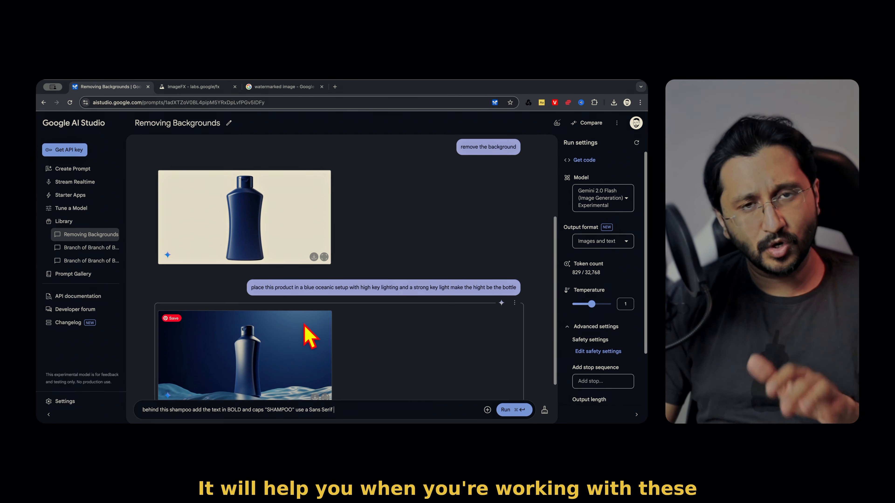
scroll(306, 326, down, 1)
click(506, 410)
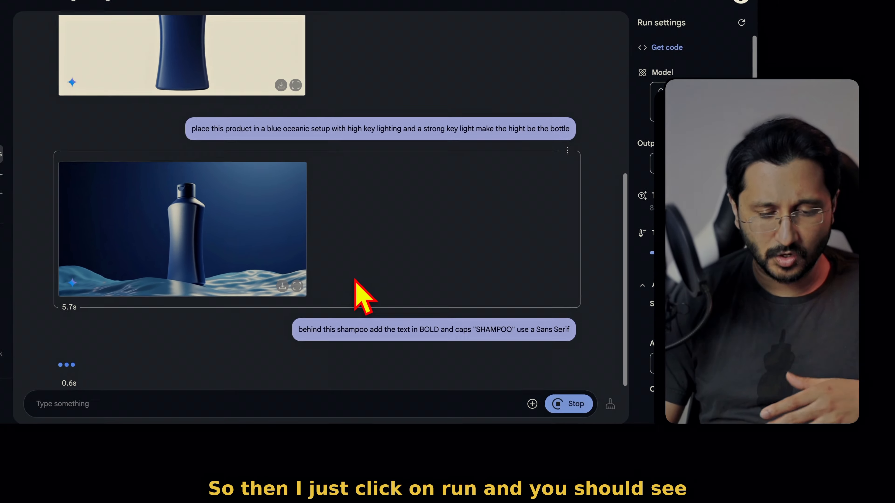
mouse_move(168, 347)
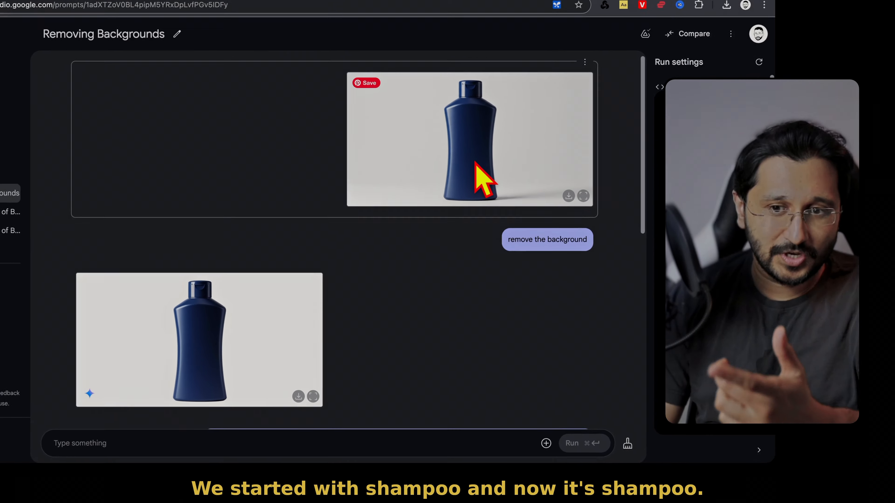
scroll(485, 214, down, 5)
scroll(368, 293, down, 5)
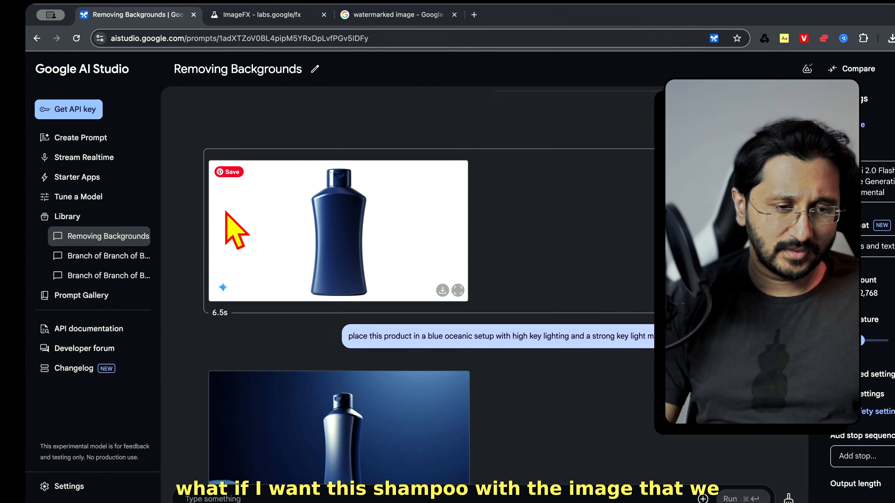
Download the folded-arms portrait from the Changing Hairstyle branch, and branch Removing Backgrounds from its background-removed bottle image.
click(9, 243)
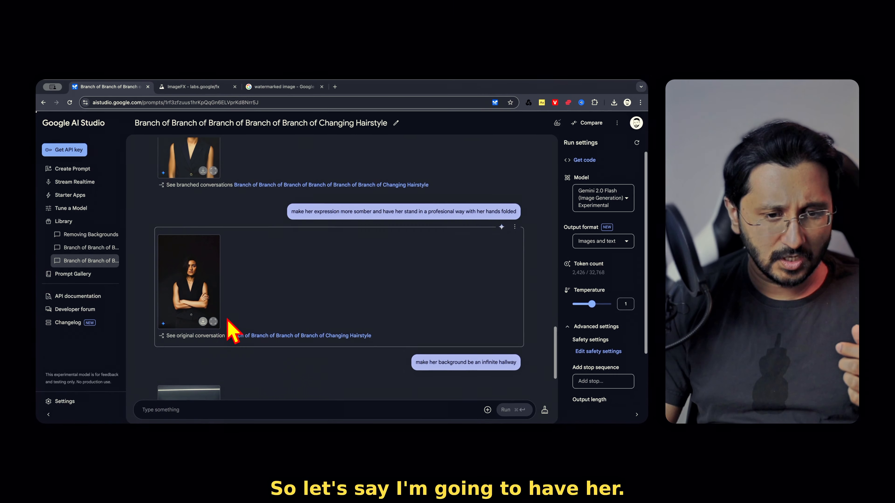
click(203, 322)
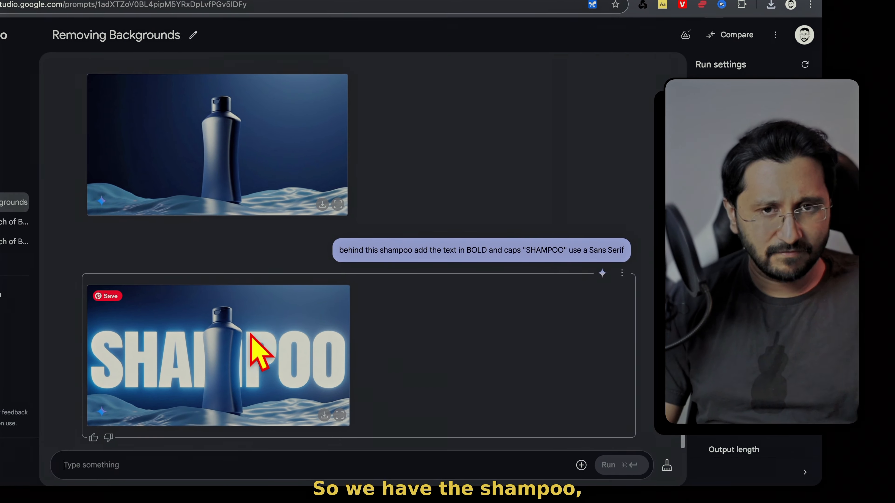
scroll(287, 297, up, 10)
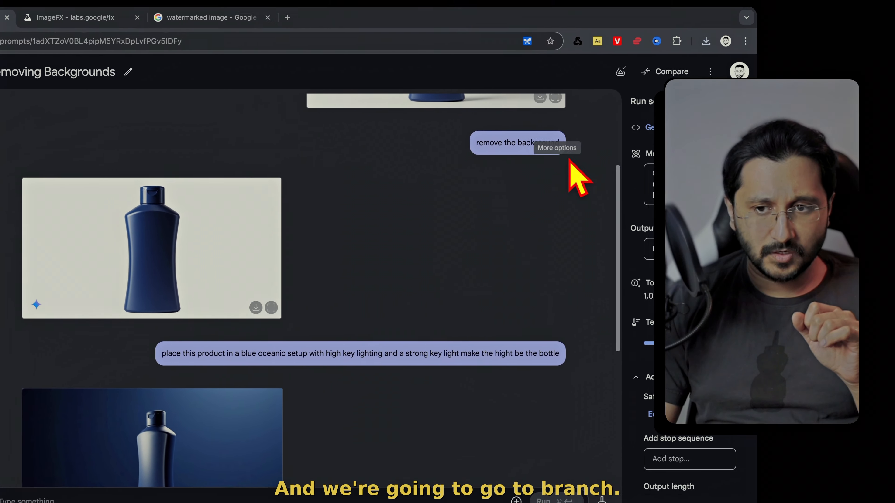
click(596, 139)
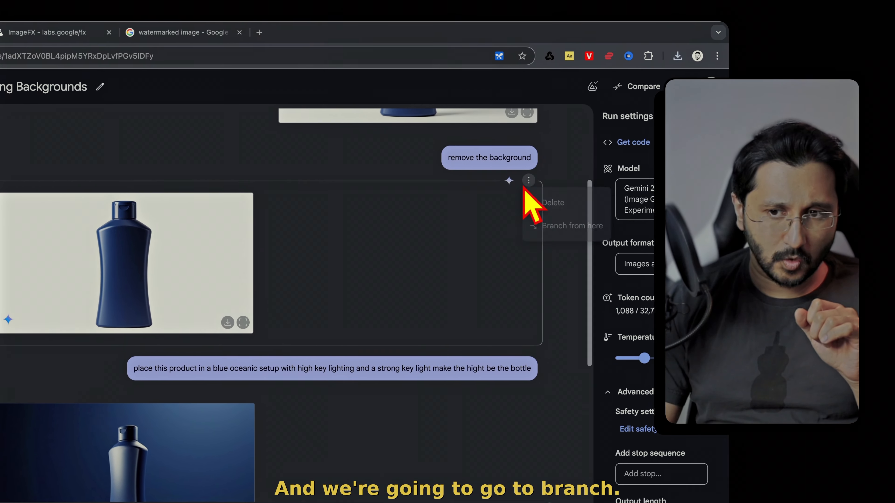
click(546, 237)
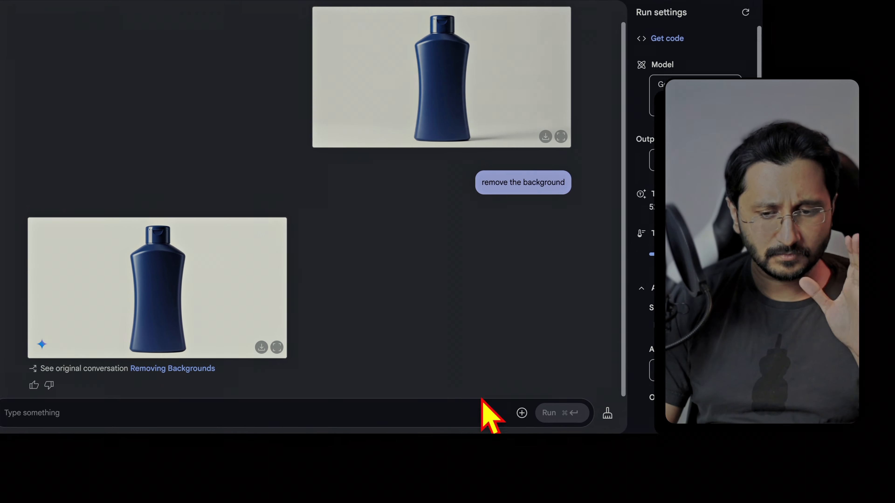
Upload the folded-arms portrait to the new branch and submit a prompt combining her with the bottle and a turquoise blue top.
click(522, 412)
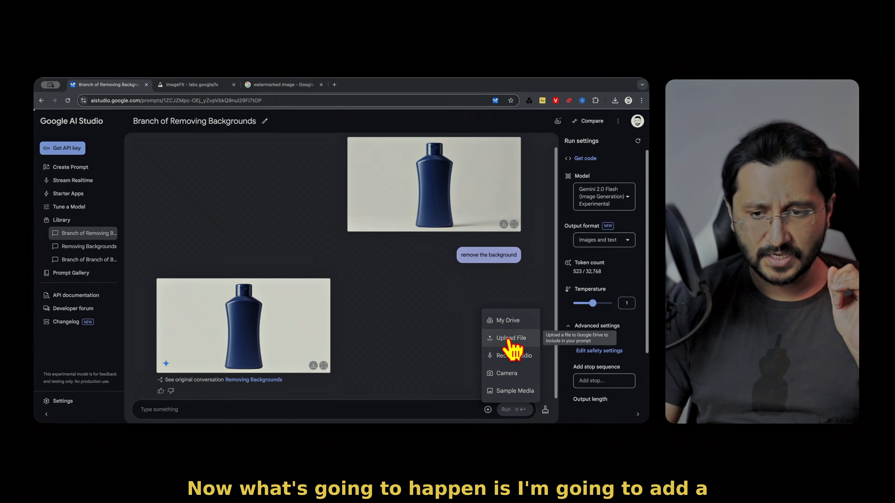
click(509, 336)
click(292, 209)
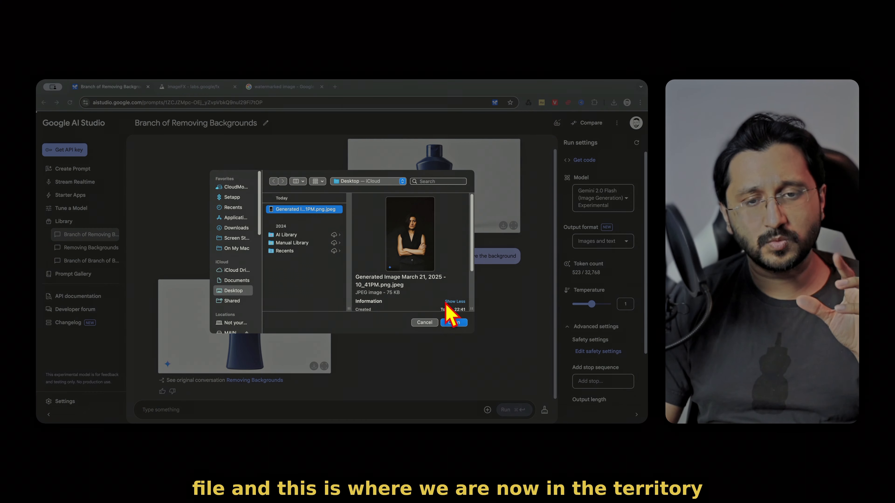
click(454, 324)
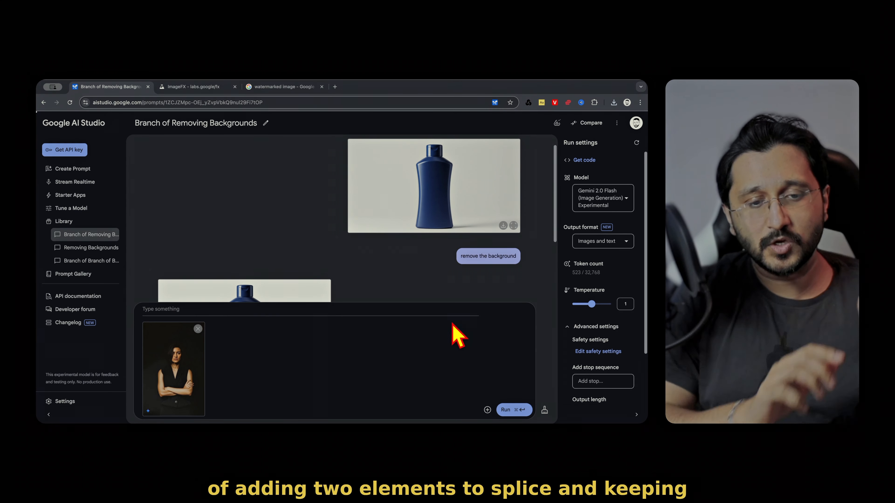
key(super+Return)
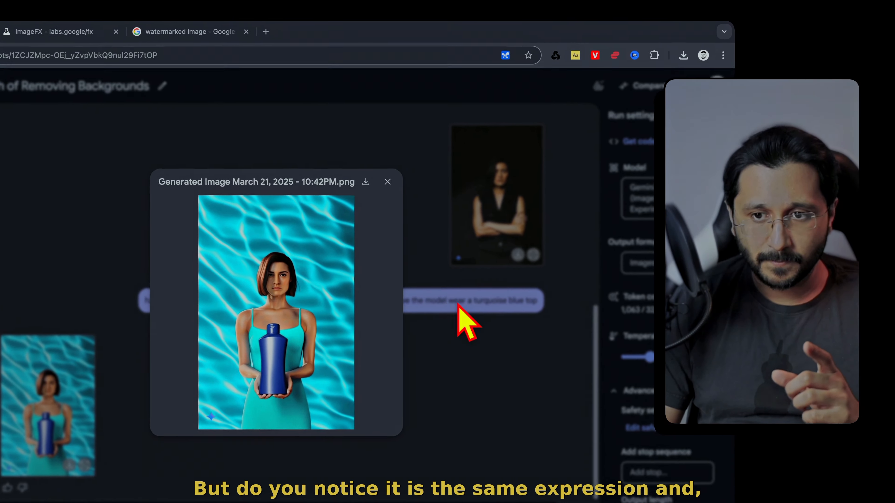
Submit a prompt to change the pose to a more realistic, lifestyle photoshoot look, and preview the generated image enlarged.
click(467, 281)
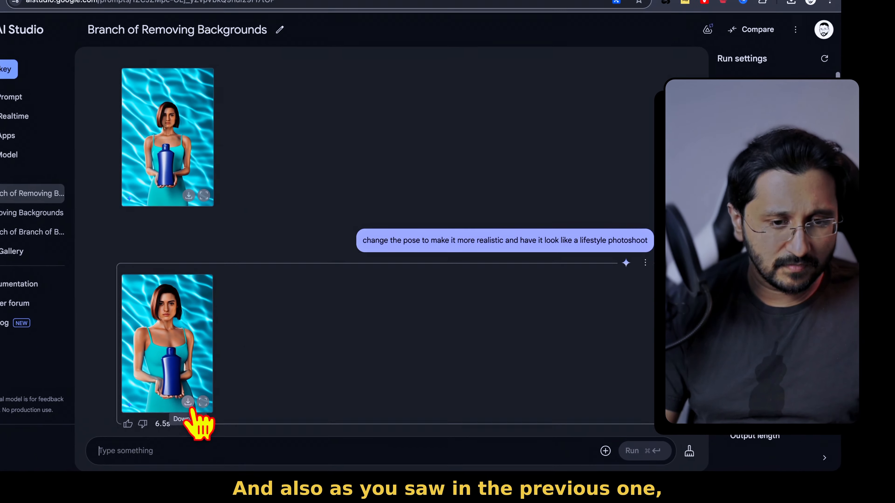
click(203, 401)
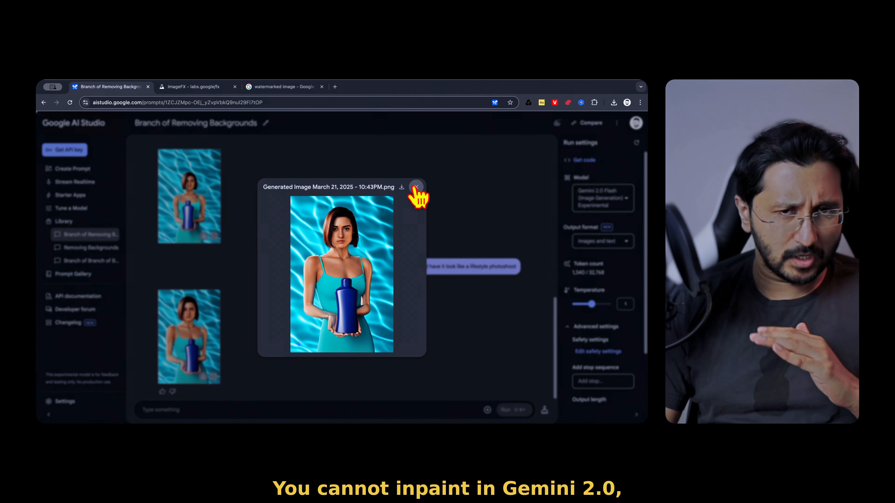
click(415, 187)
Open the Removing Backgrounds chat and submit the prompt "add dramatic lighting to this image".
click(91, 247)
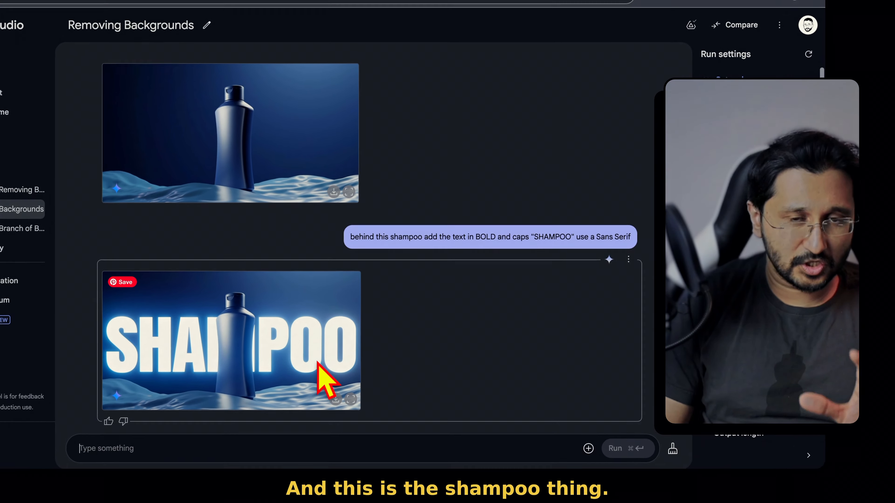
text(dramatic lighting to this image)
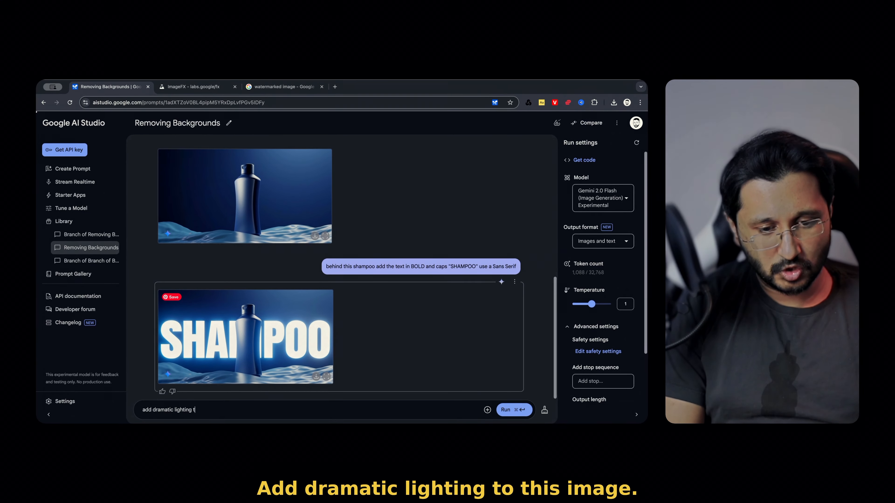
key(super+Return)
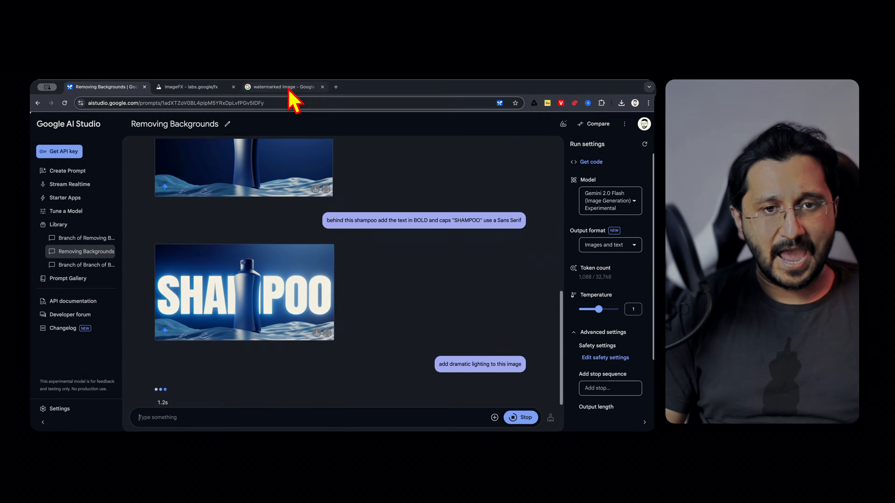
In the Removing Backgrounds chat, submit a prompt to add a prominent orange fill light and tilt the shampoo bottle a little bit.
click(289, 88)
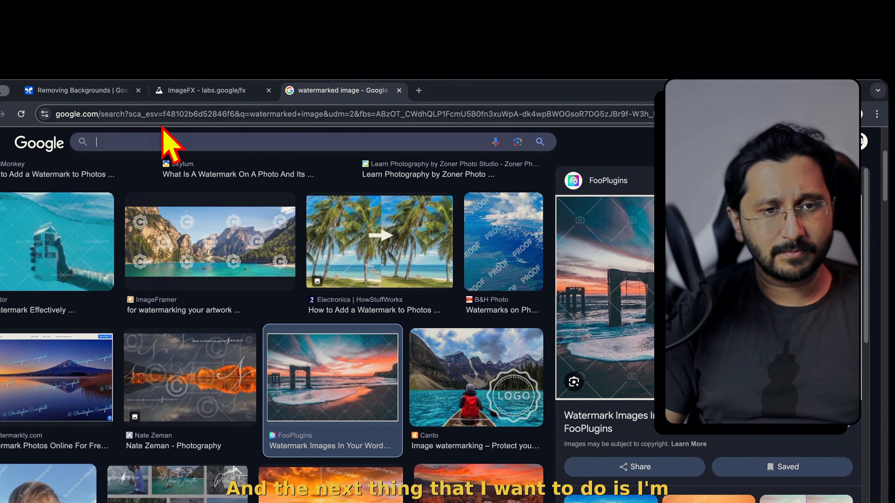
click(120, 90)
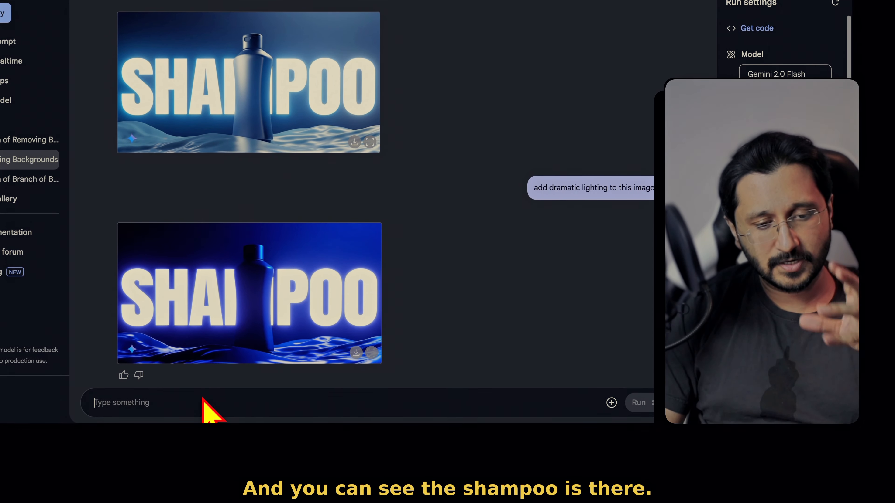
text(add a prto)
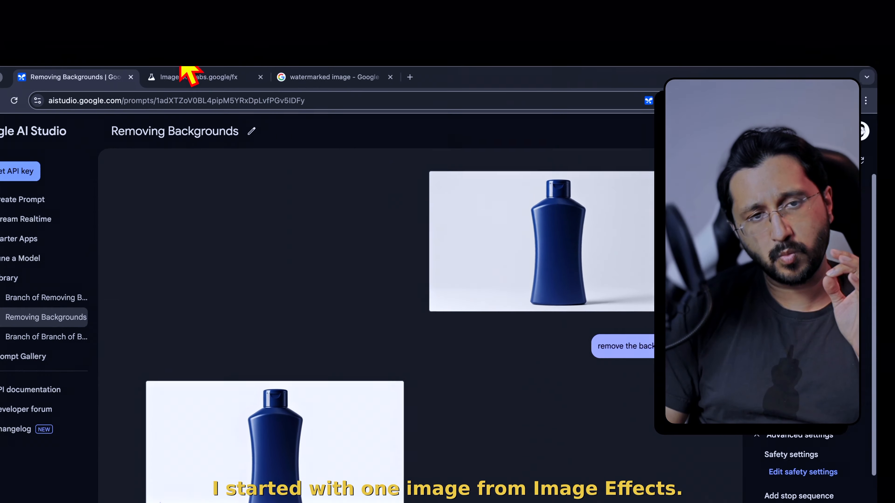
Revisit the ImageFX results and review the Removing Backgrounds chat from the original bottle to the orange-lit version.
click(192, 87)
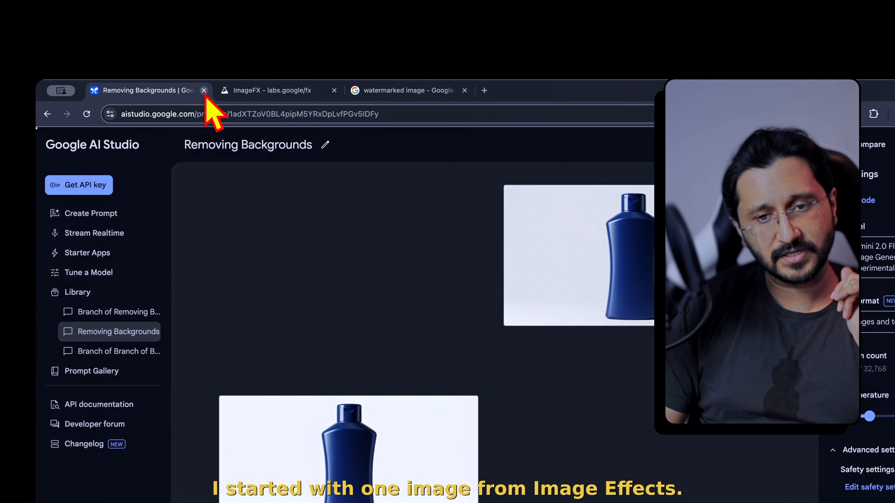
click(211, 94)
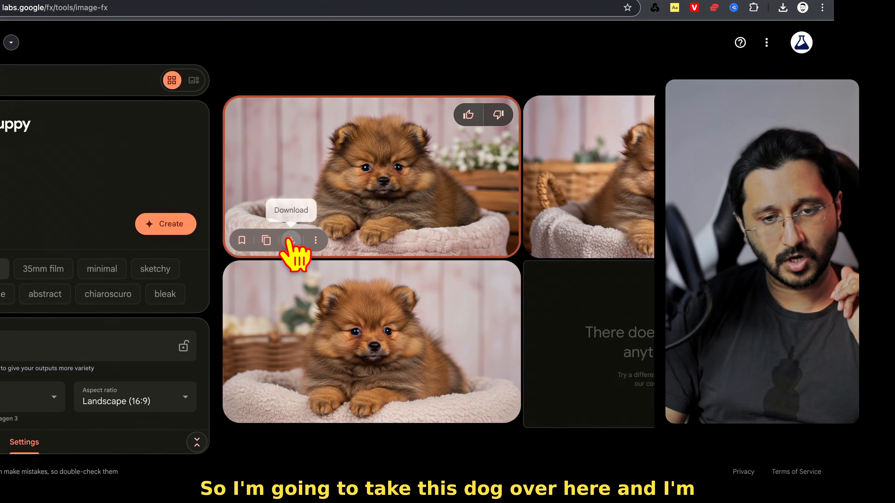
click(286, 258)
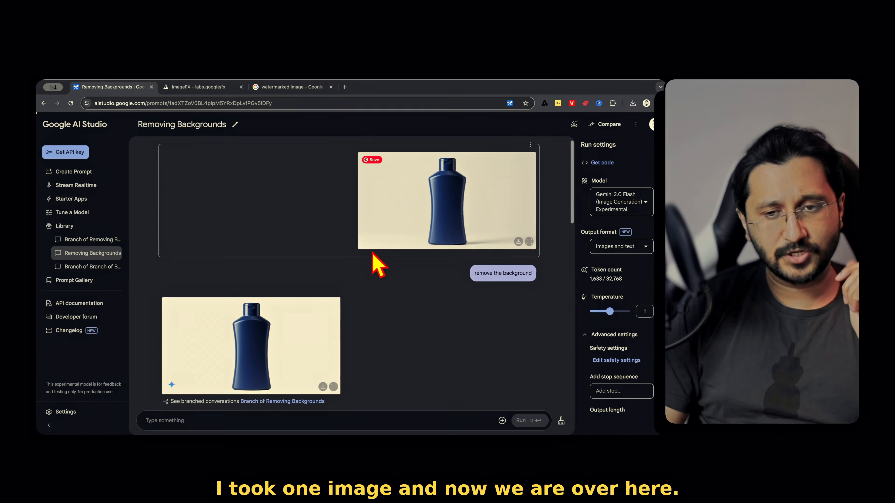
scroll(376, 264, down, 10)
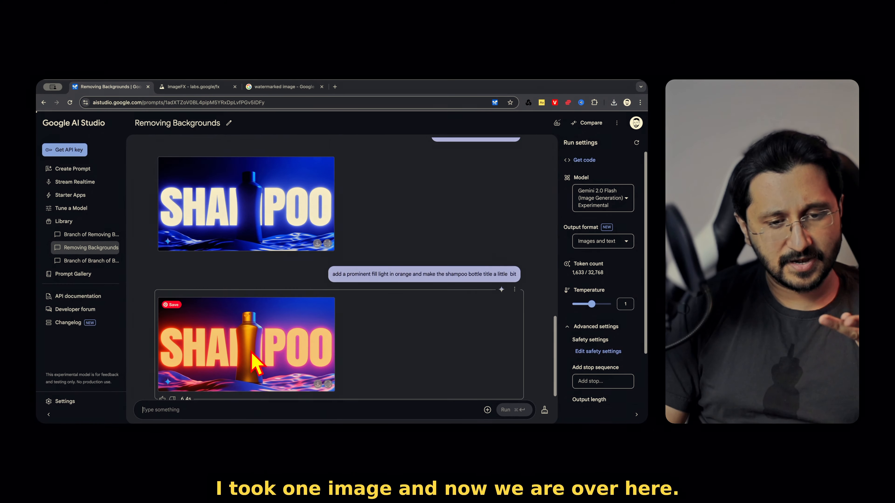
Review the shampoo images in the chat, from the plain bottle through the added SHAMPOO text to the relit versions.
scroll(245, 271, up, 5)
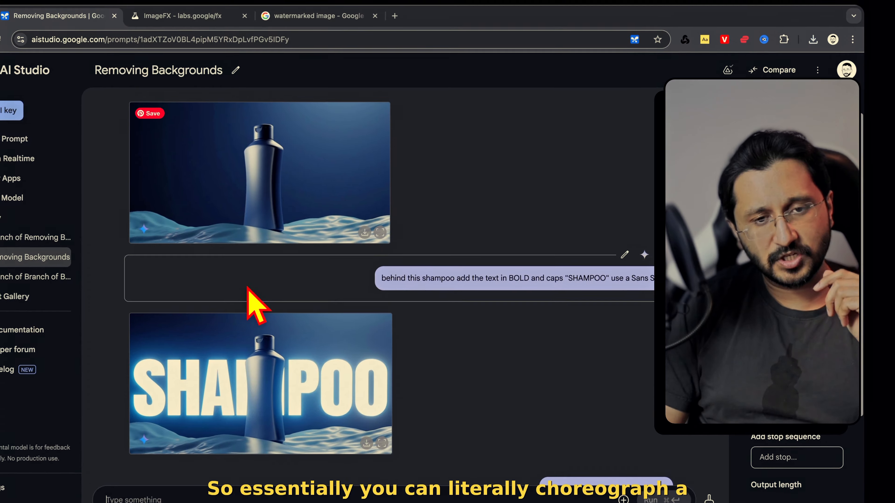
scroll(246, 288, down, 5)
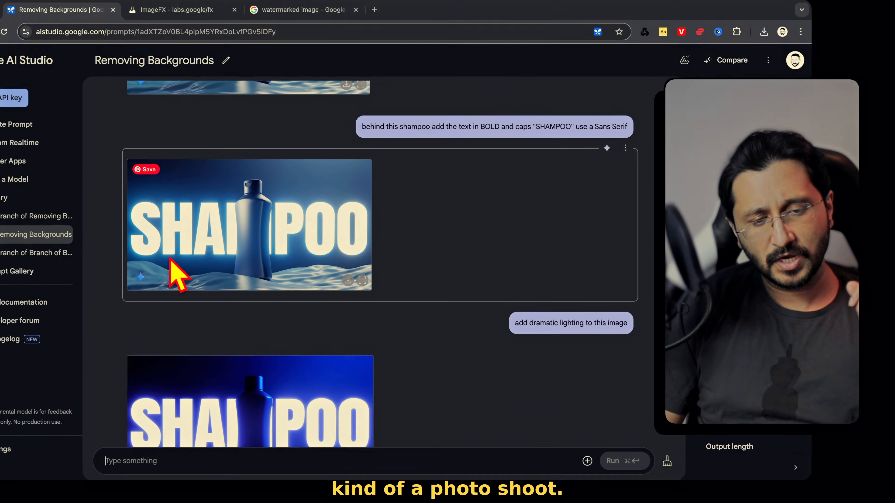
scroll(211, 335, down, 5)
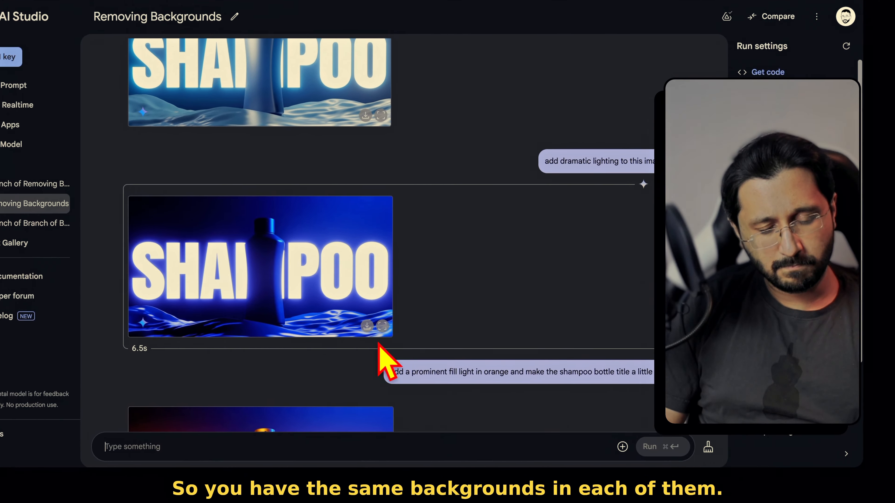
scroll(378, 344, down, 5)
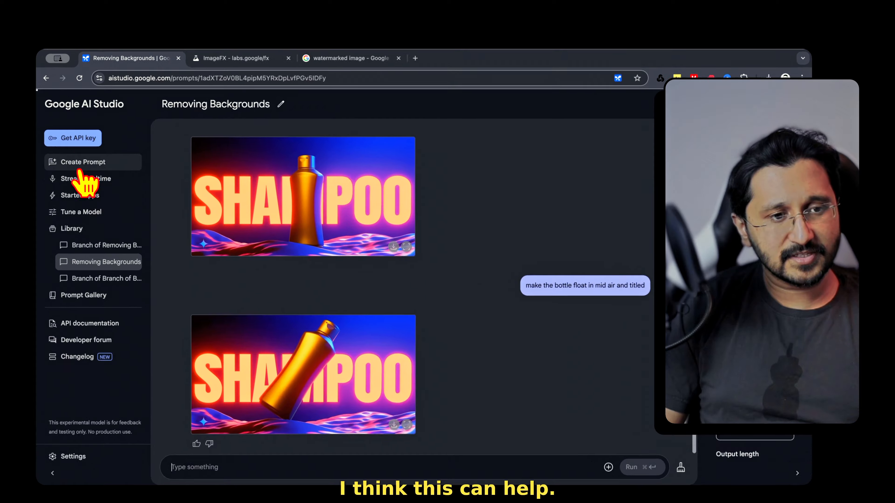
Create a new prompt, check the cute puppy images in ImageFX, and run the Visual Story example.
click(81, 170)
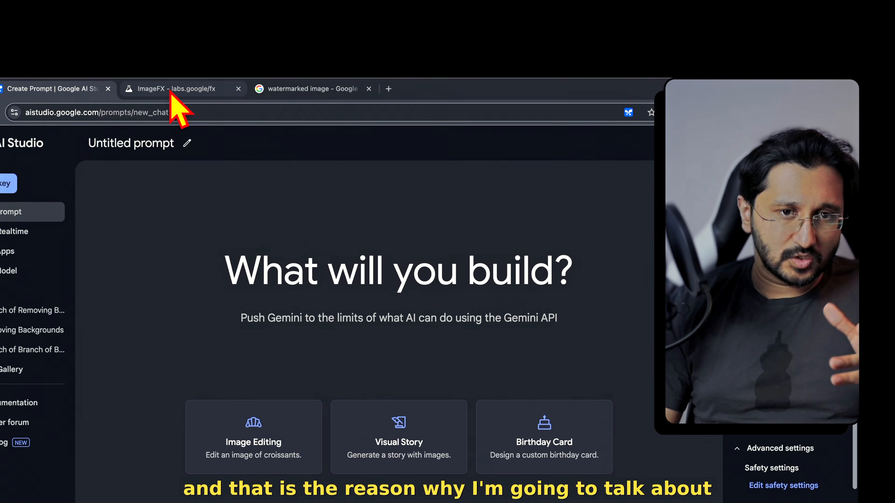
click(169, 93)
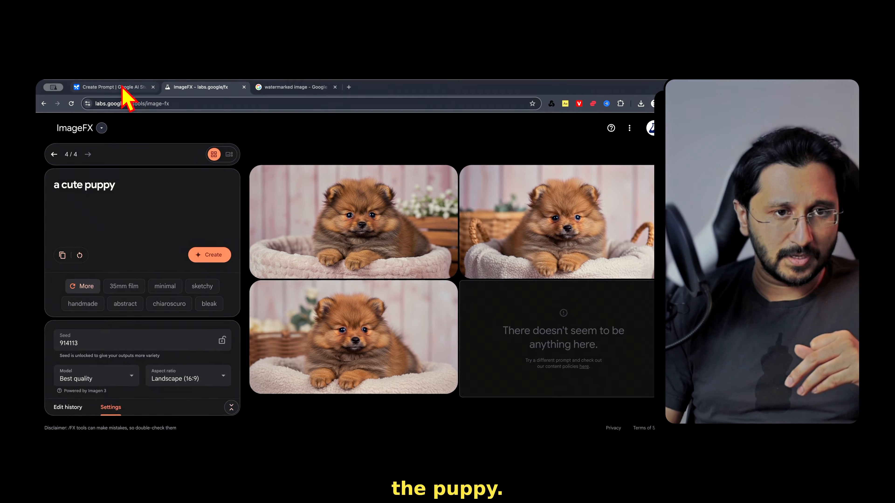
click(70, 46)
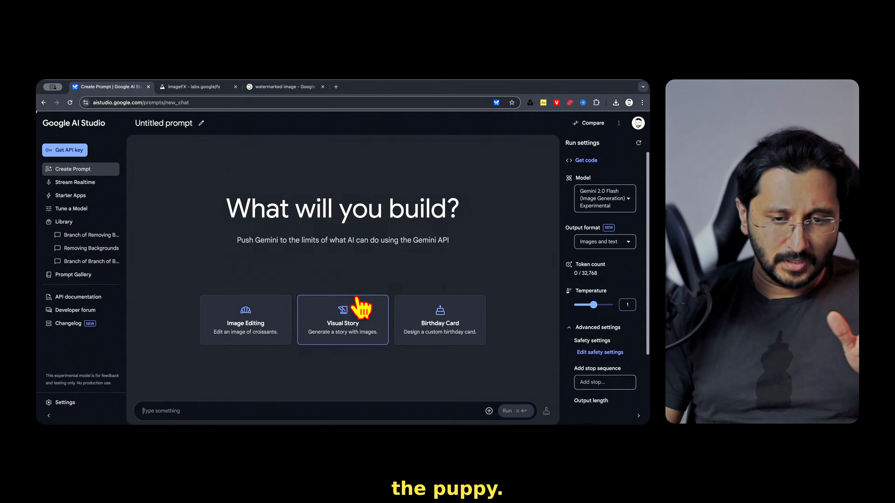
click(352, 334)
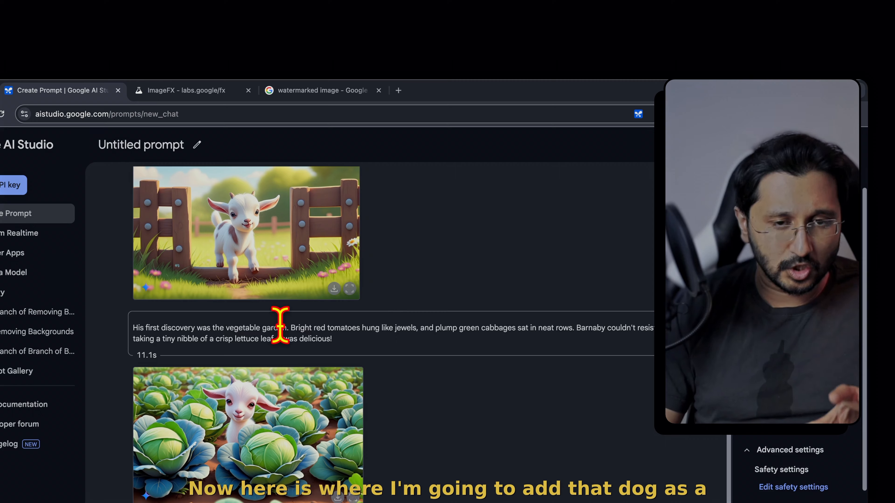
Examine the baby goat story from start to end, comparing how the character looks across the scene images.
scroll(280, 325, up, 7)
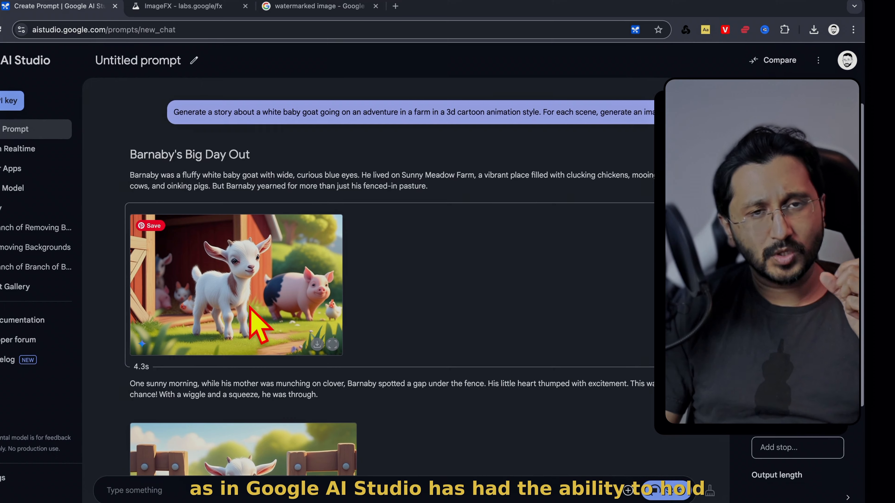
scroll(215, 298, down, 4)
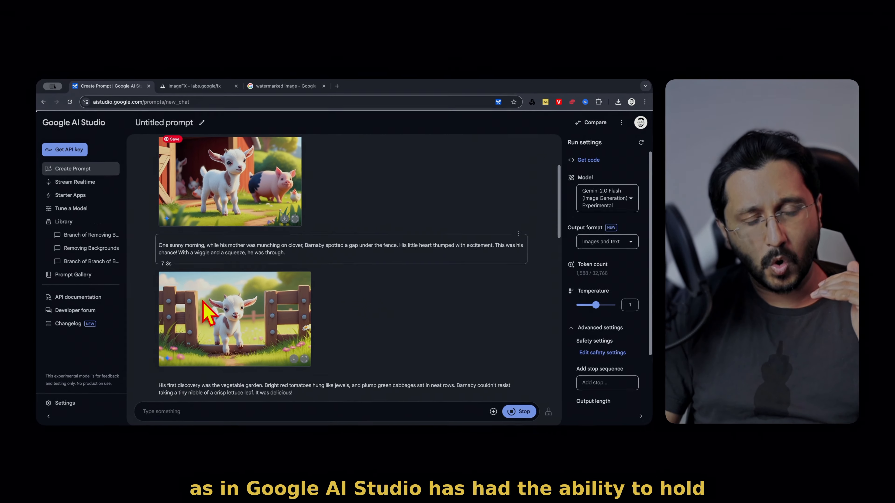
scroll(216, 303, down, 6)
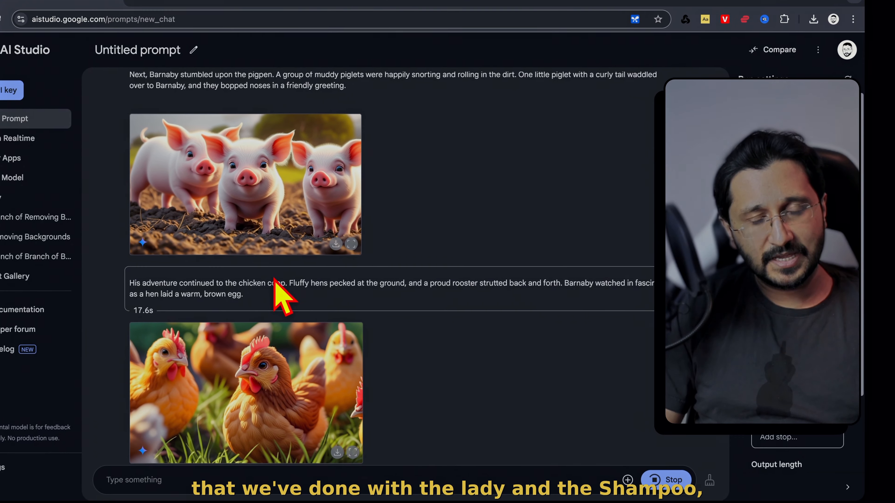
scroll(327, 335, down, 10)
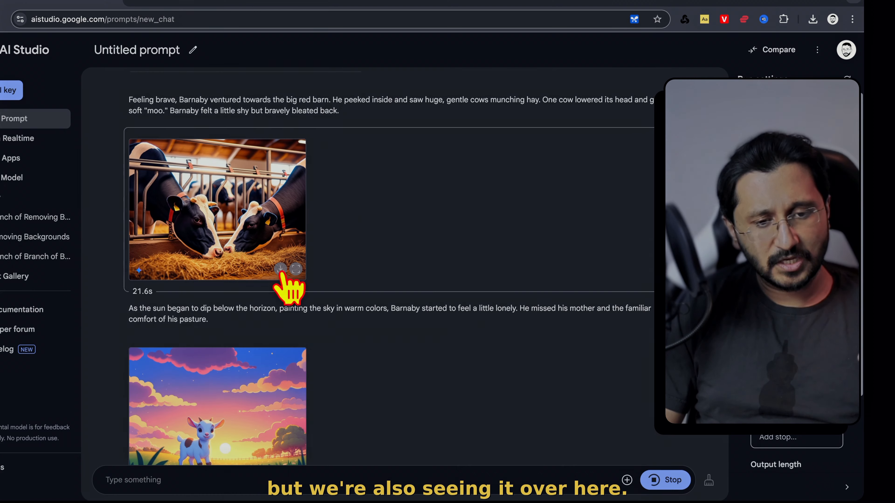
scroll(246, 307, down, 5)
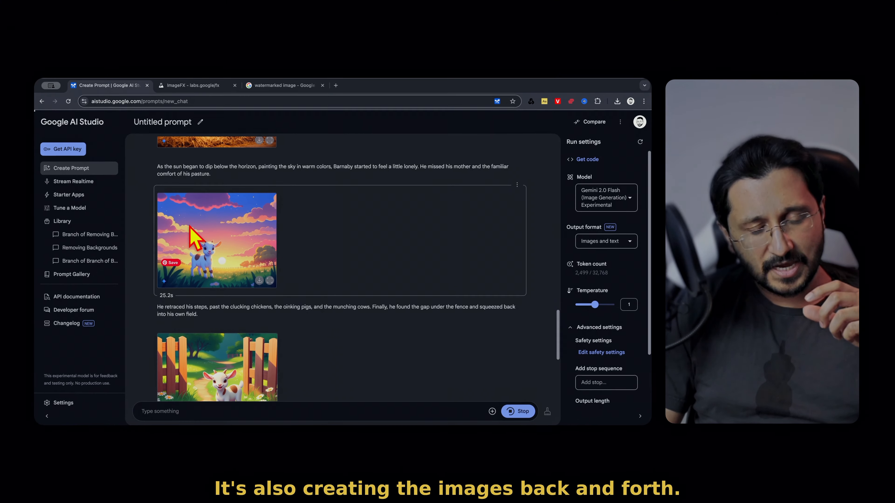
scroll(210, 270, up, 12)
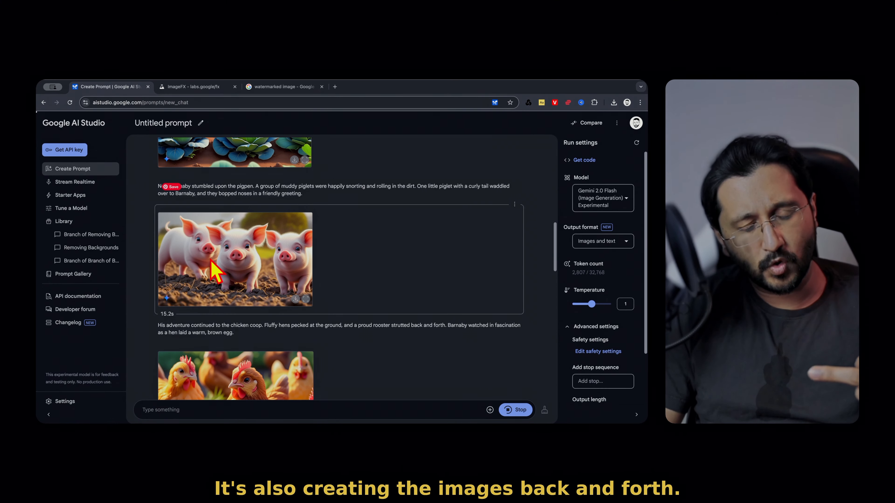
scroll(213, 269, down, 15)
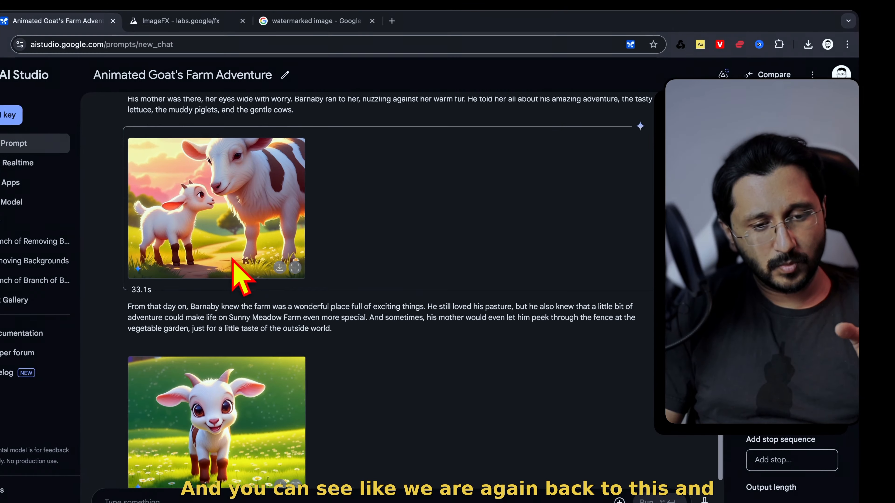
scroll(244, 254, down, 2)
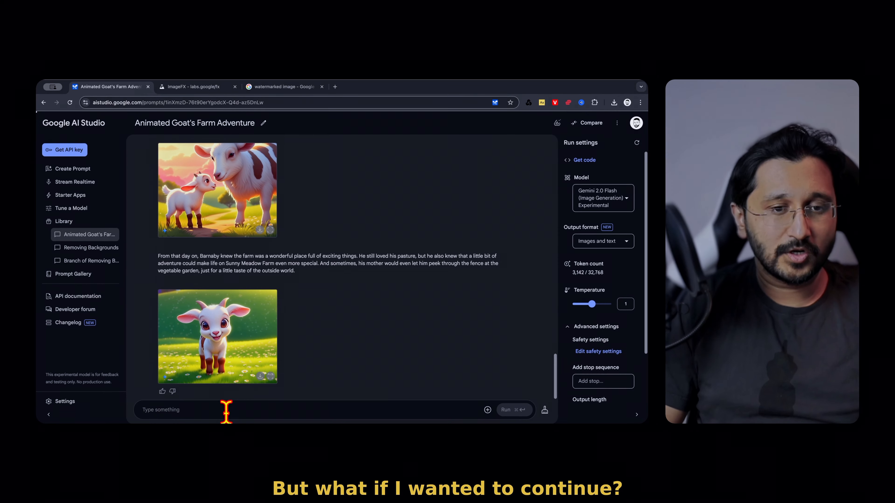
Copy the story's closing paragraph into a new Grok chat and ask to continue this story with the inclusion of a puppy.
drag(308, 278, 157, 257)
key(ctrl+c)
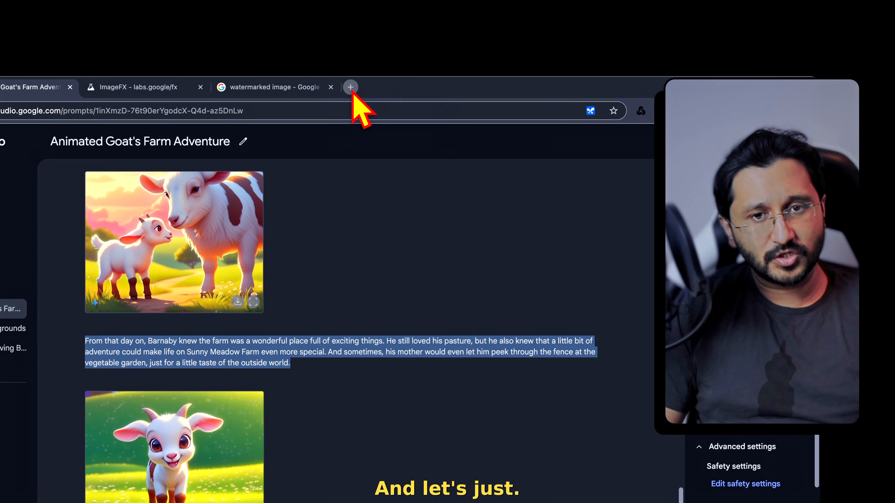
click(350, 87)
text(gro)
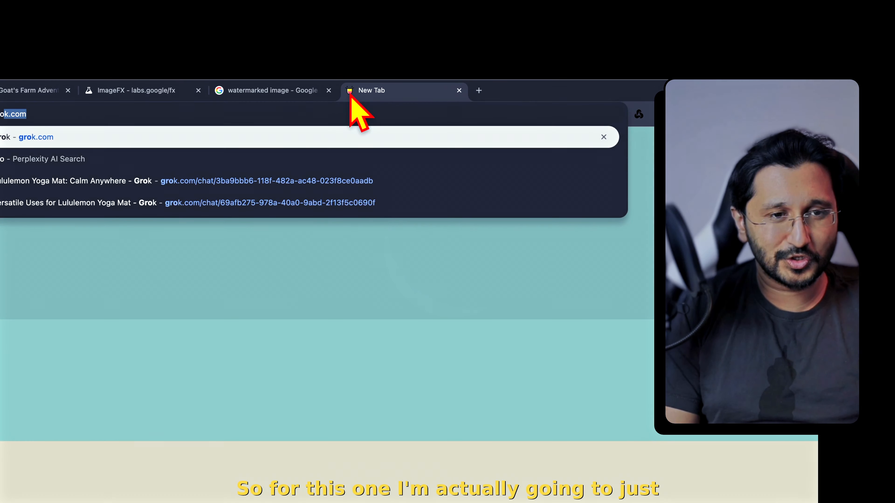
key(Return)
key(ctrl+v)
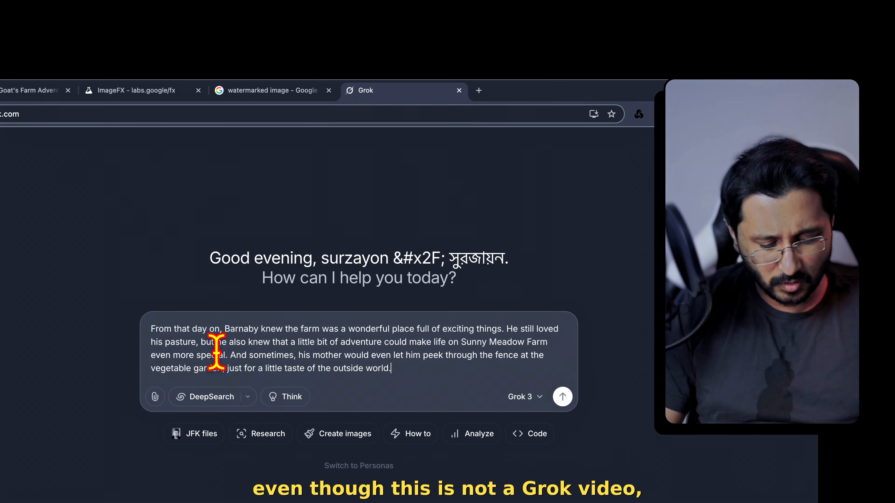
key(shift+Return)
key(shift+Return)
text(continue this story with the inclusion of a pup)
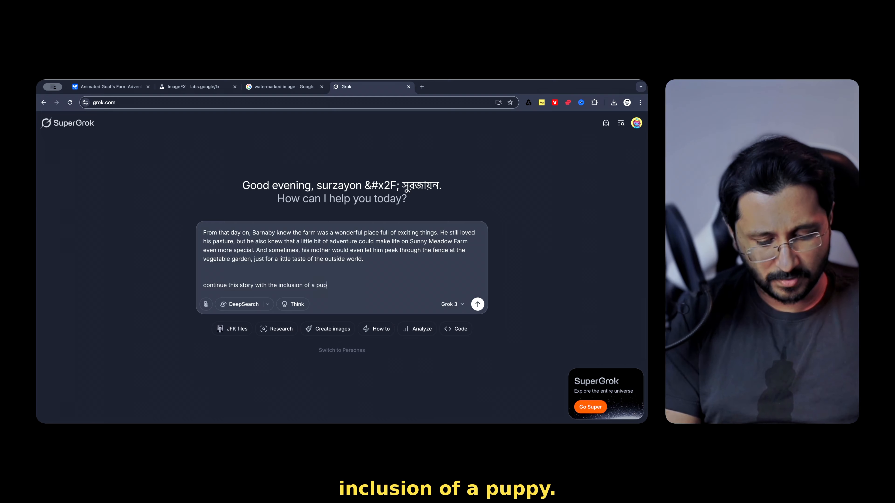
Return to the Animated Goat's Farm Adventure chat and enter the three-sentence continuation in which Barnaby befriends the puppy Clover.
click(152, 85)
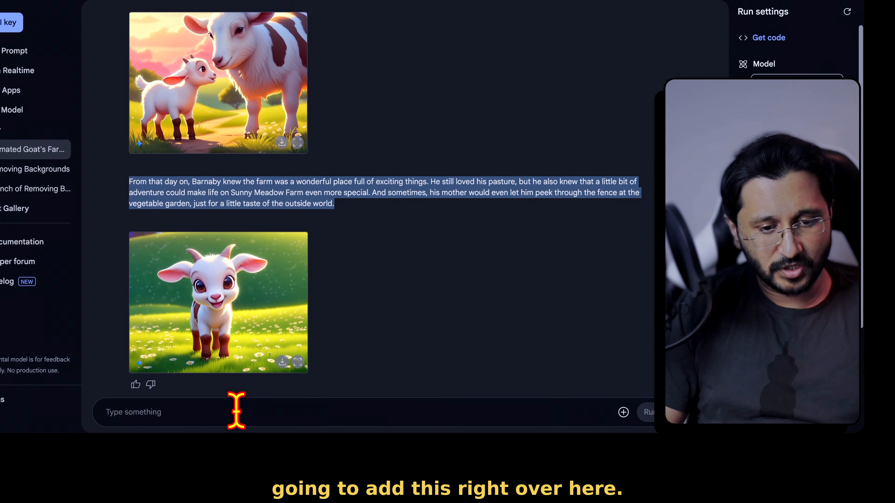
click(236, 411)
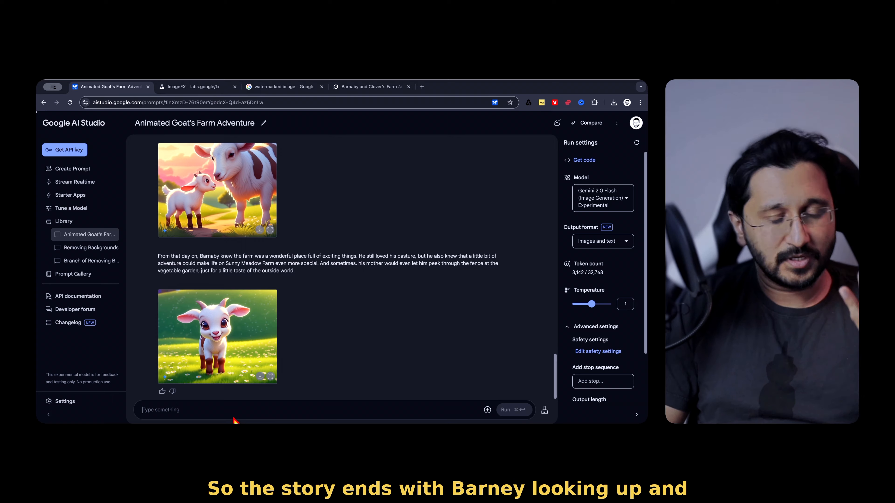
text(Barnaby, a curious farm animal, met Clover, an energetic puppy, at the pasture fence.  They became fast friends, racing together and sharing stories of their small adventures.  With Clover by his side, Barnaby found Sunny Meadow Farm even more special.)
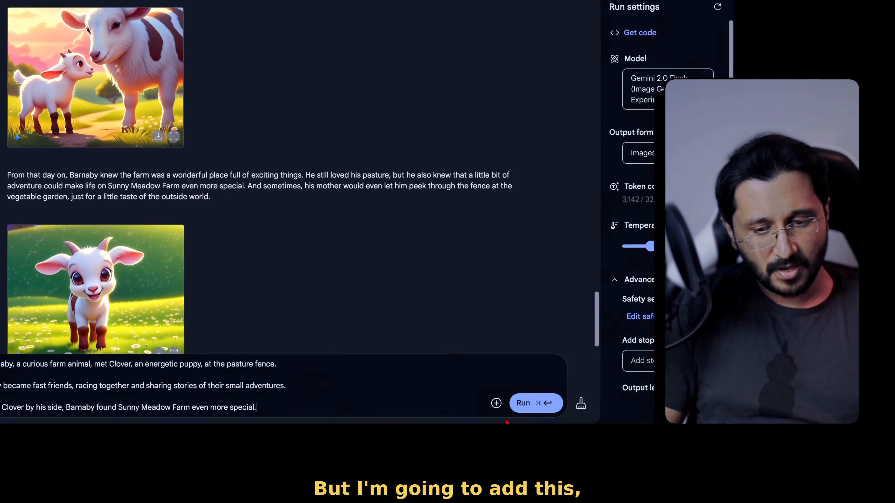
Attach the saved puppy image from the Recents folder to the story continuation and run the prompt.
click(489, 409)
click(527, 298)
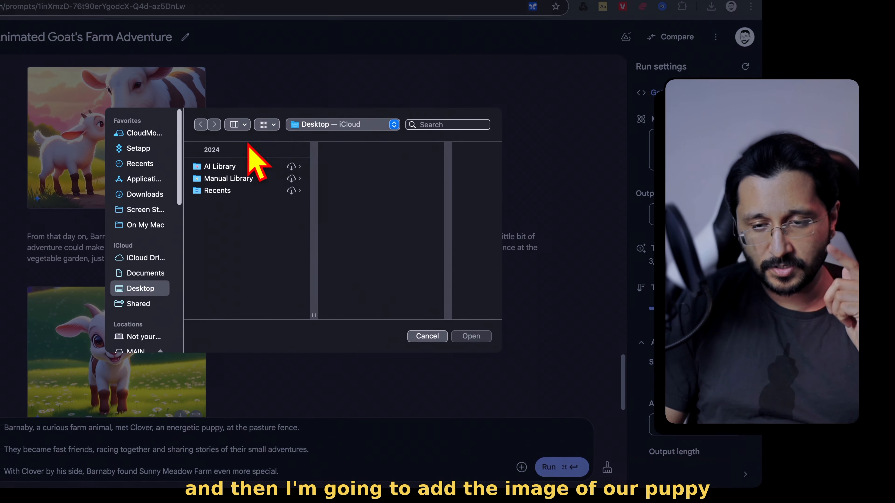
click(268, 233)
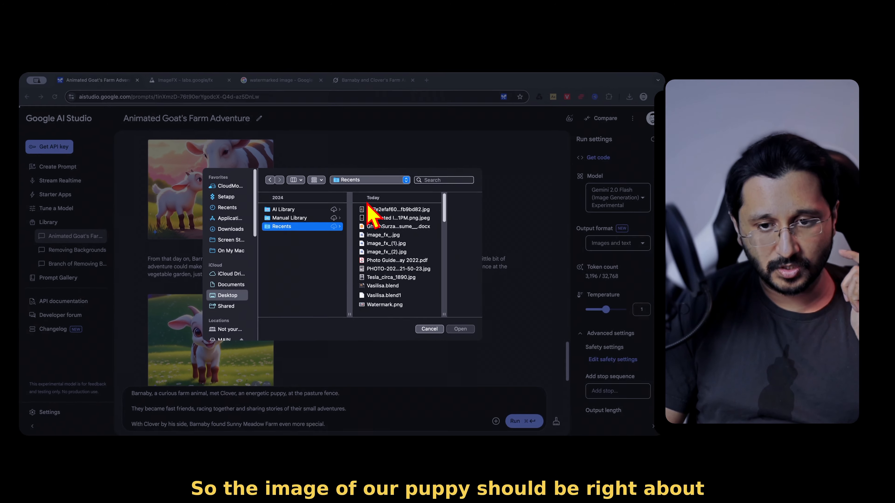
click(382, 212)
click(366, 216)
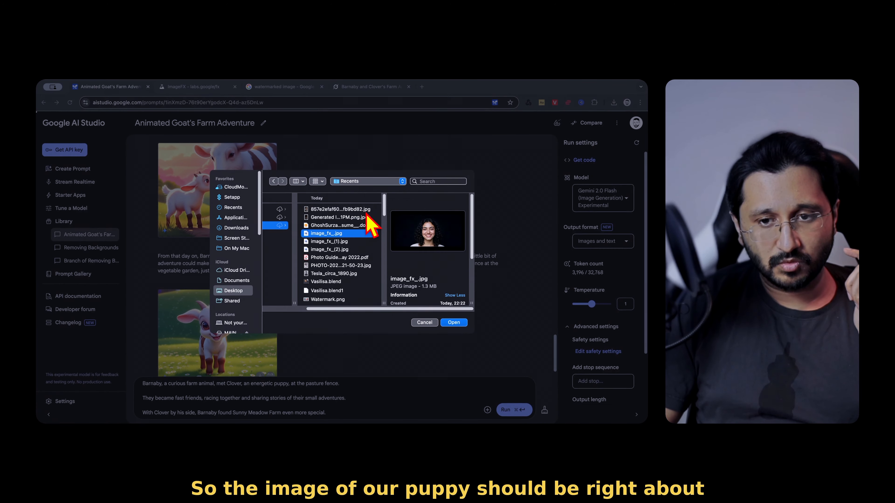
double_click(366, 216)
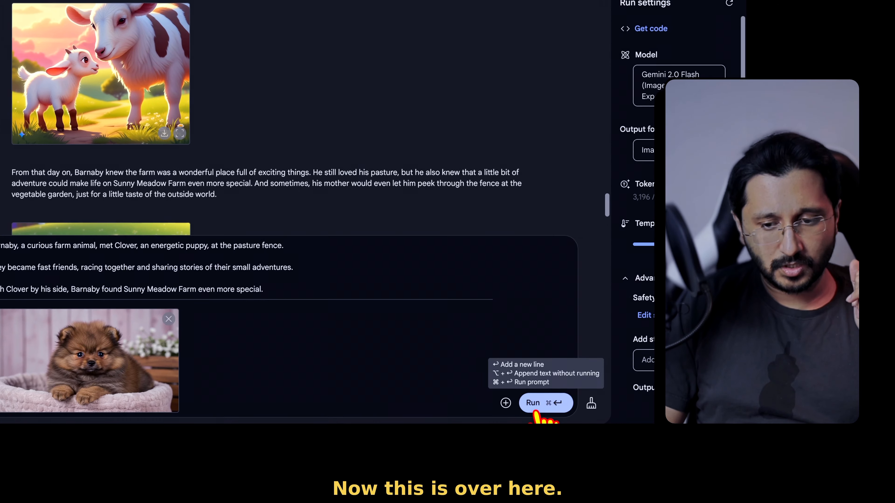
click(507, 410)
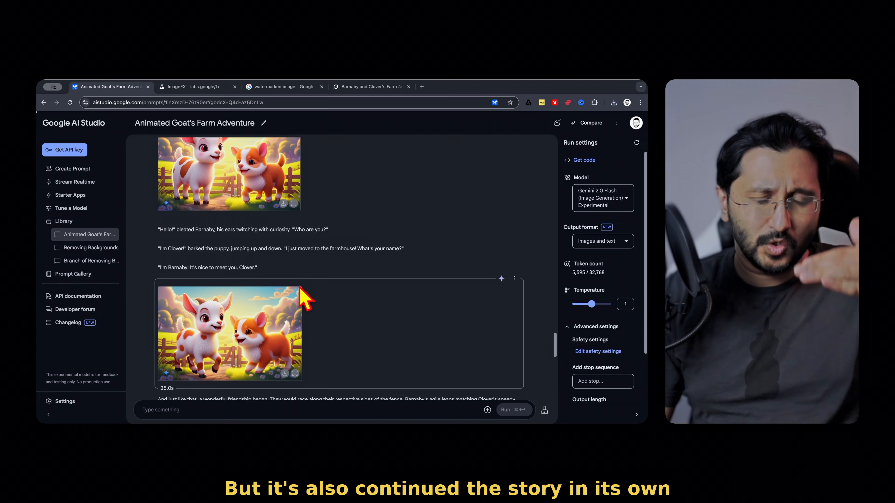
Review the continued story's scenes with Barnaby and Clover, and close the Grok tab.
scroll(300, 292, down, 10)
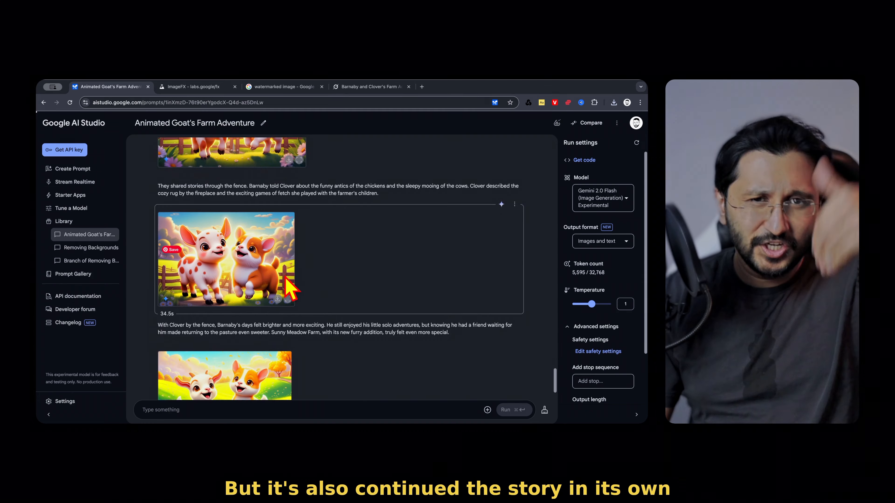
scroll(281, 272, down, 1)
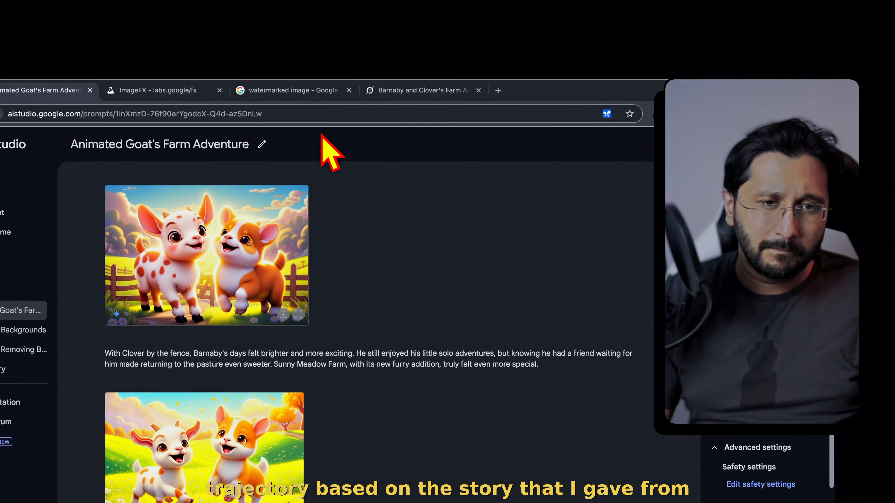
click(418, 90)
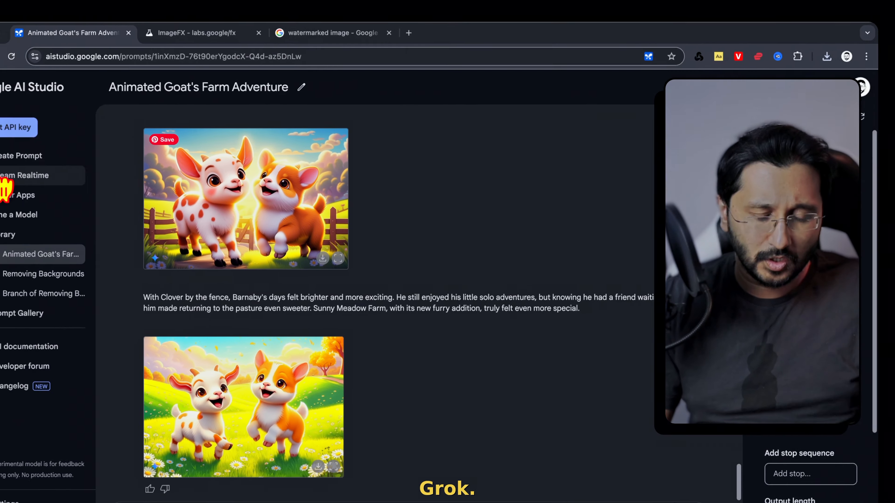
scroll(340, 236, up, 5)
scroll(338, 234, up, 8)
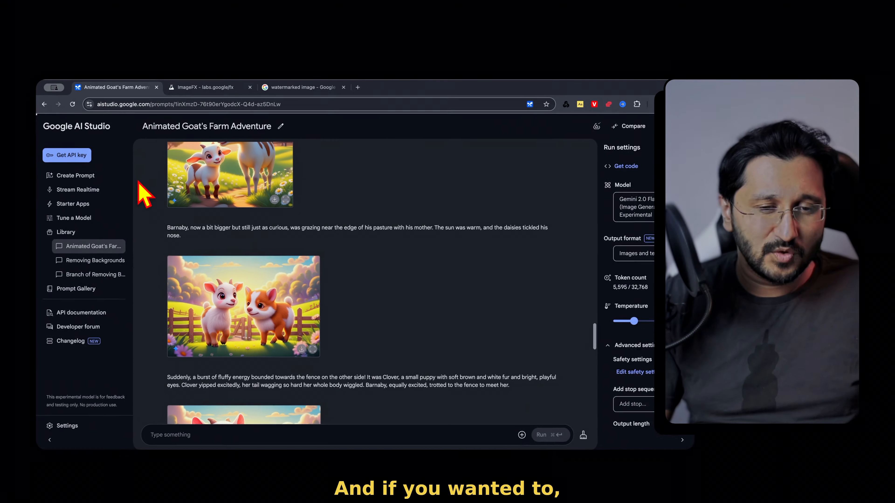
Start a new prompt and attach the saved goat image, Generated Image March 21, 2025 - 10_48PM.png.jpeg, from the Desktop folder.
click(88, 212)
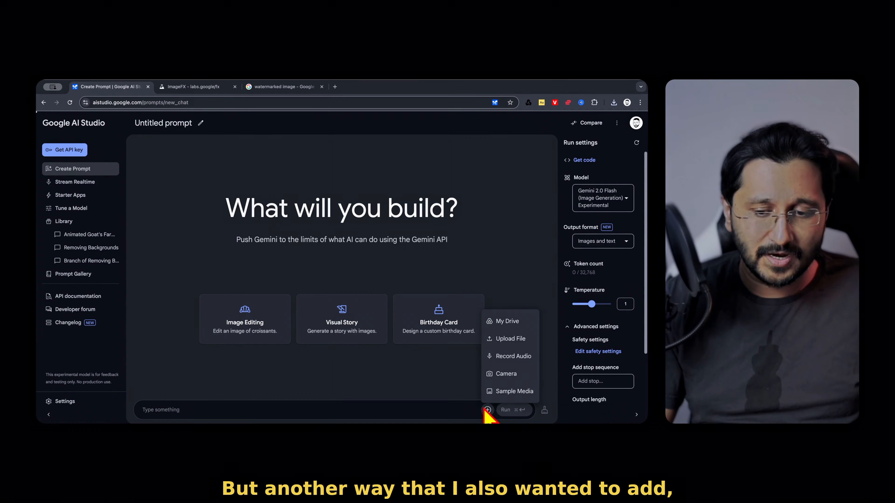
click(509, 339)
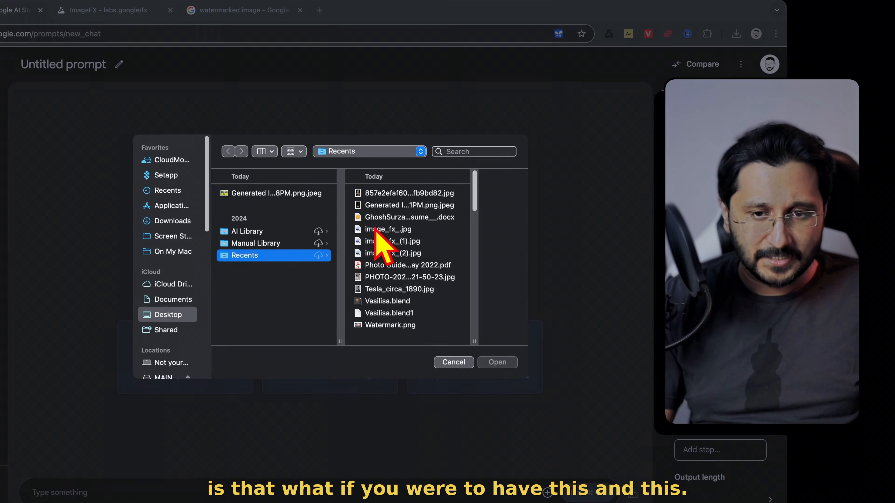
click(341, 218)
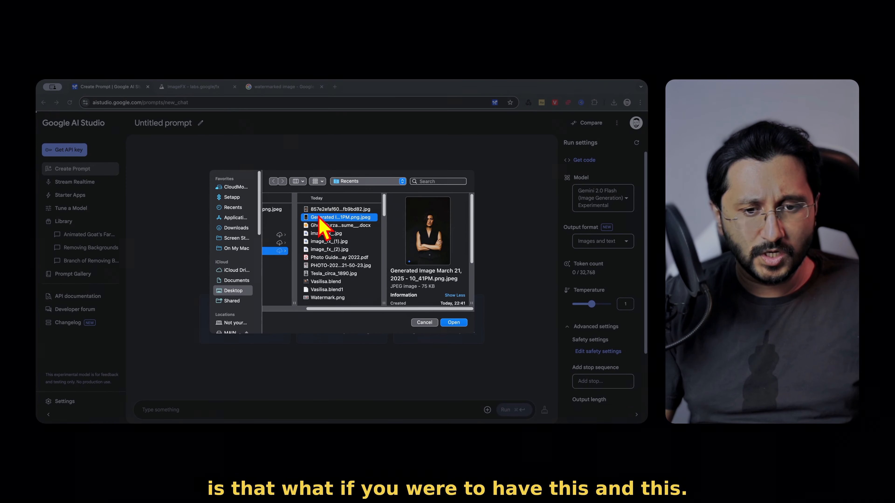
click(320, 210)
double_click(277, 210)
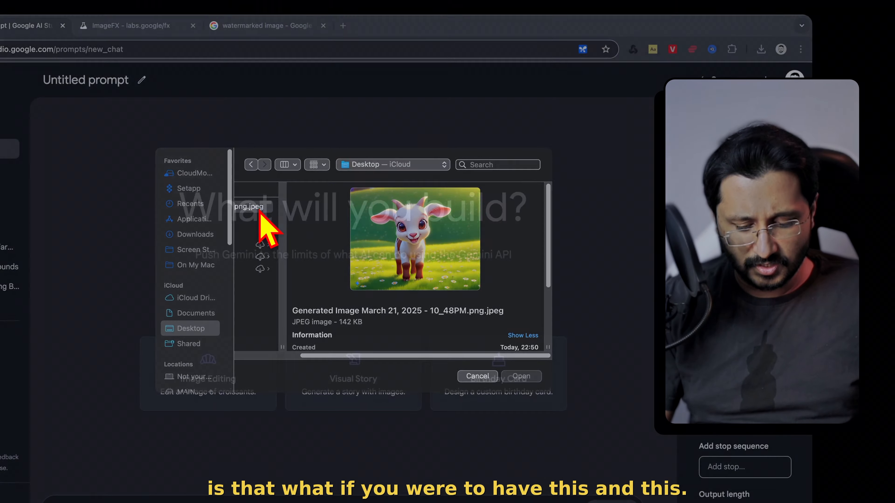
Attach the puppy photo, run "they are best friends generate a photgraph together", and compare the result with both source images.
click(487, 410)
click(593, 397)
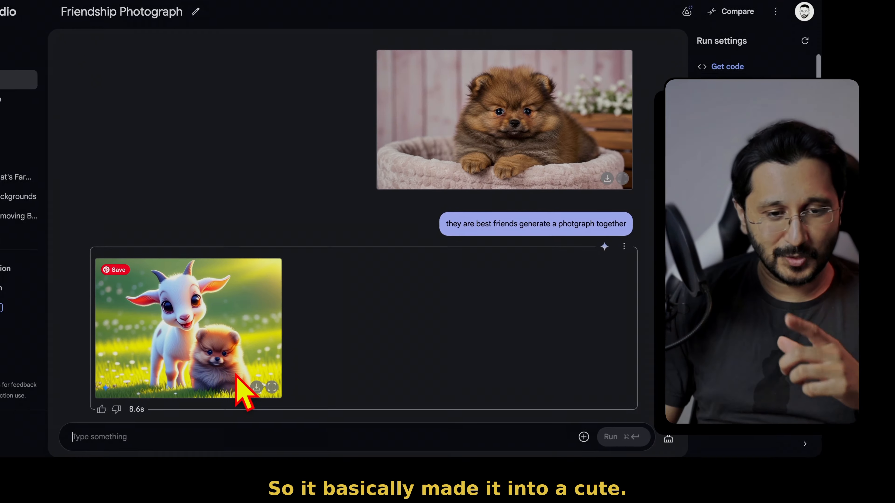
scroll(486, 120, up, 5)
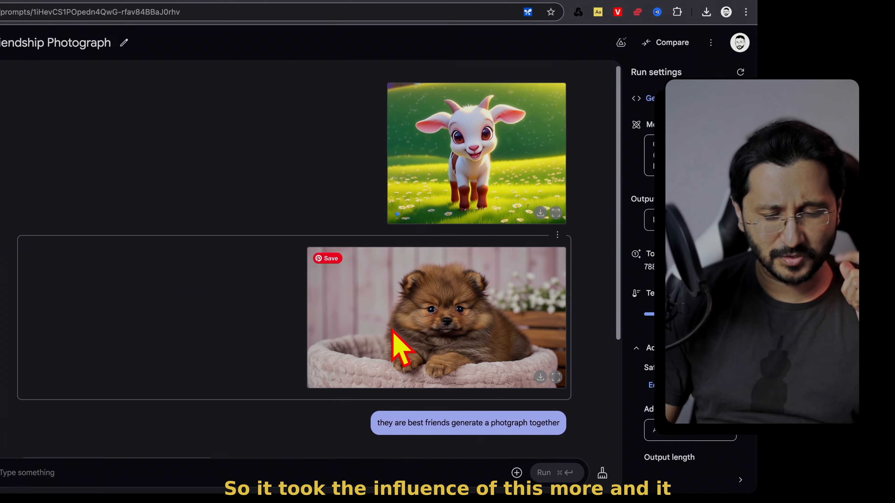
scroll(389, 353, down, 5)
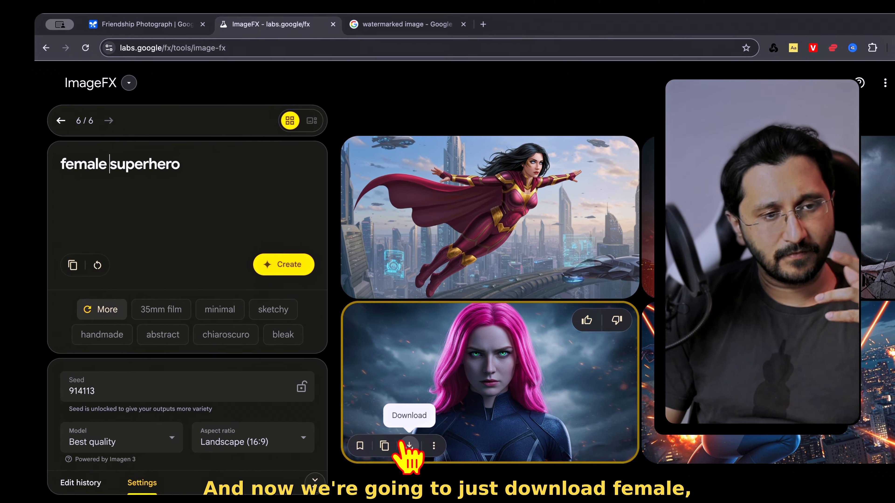
In ImageFX, change the image prompt to "female fullbody superhero" and generate the new set.
text(fullbody)
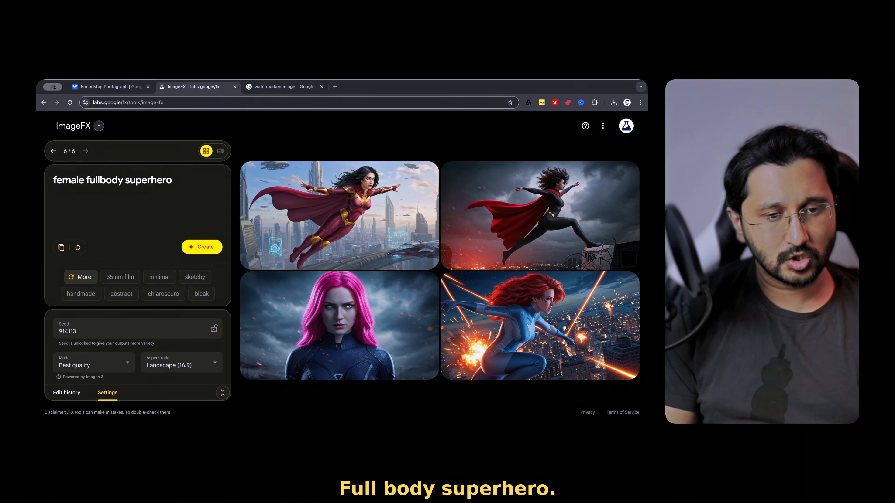
key(Return)
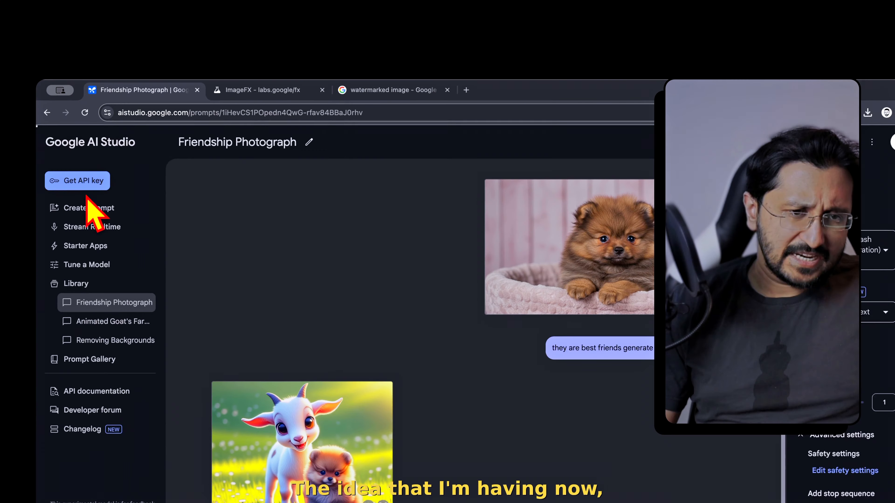
Return to Google AI Studio, start a new prompt and attach the smiling woman's portrait from the Recents folder.
click(82, 206)
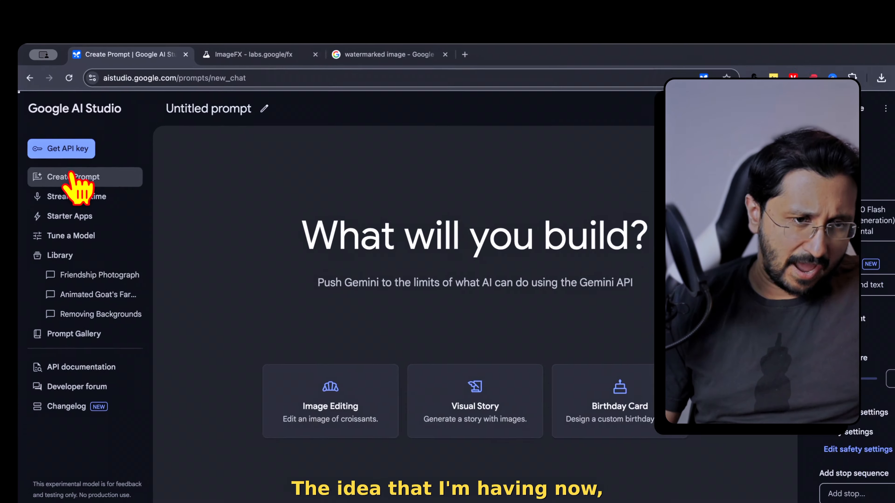
click(489, 405)
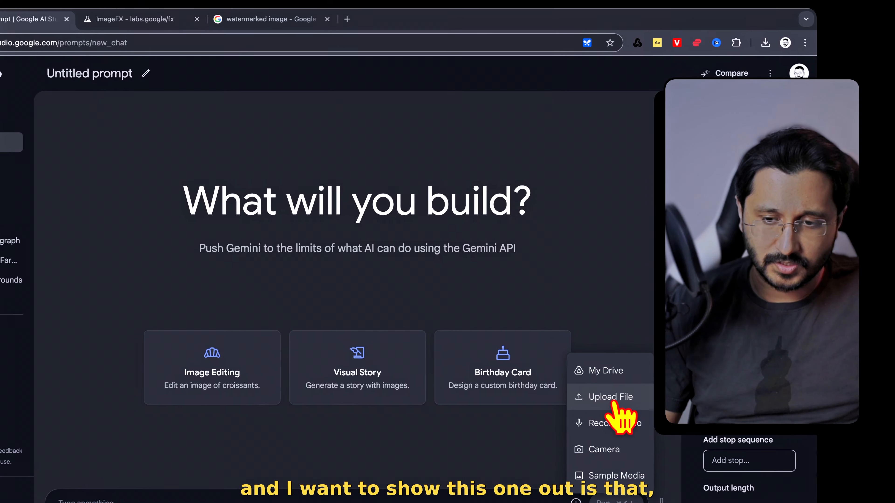
click(518, 311)
click(440, 218)
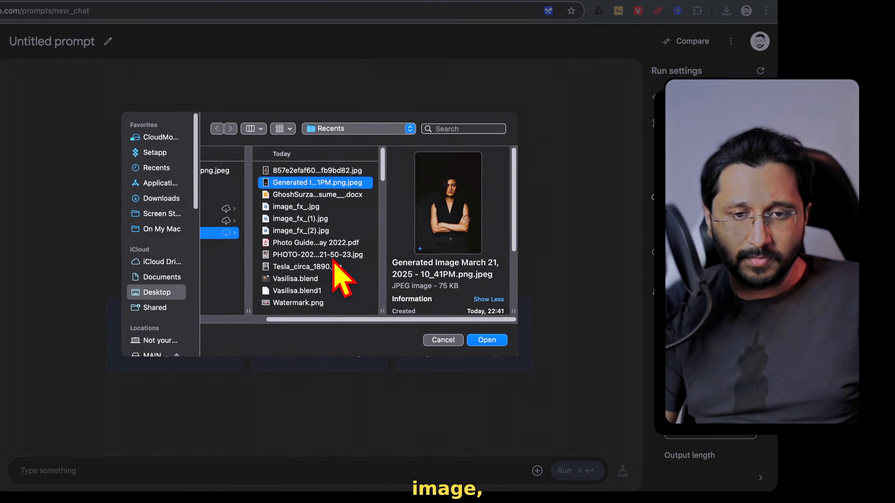
key(Up)
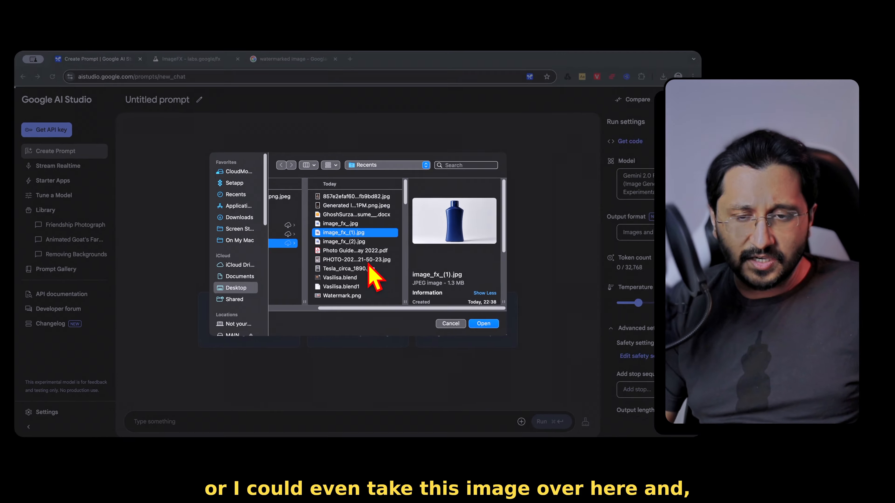
key(Return)
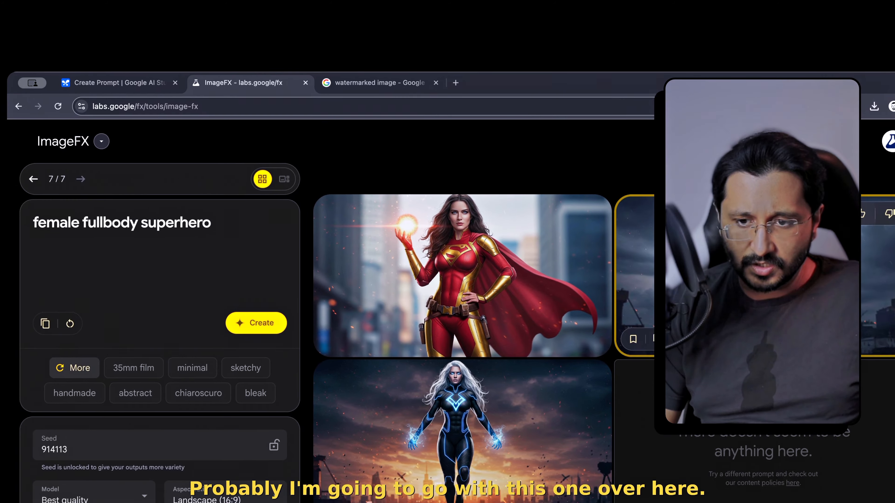
Replace the attached smiling portrait with the formal crossed-arms portrait, Generated Image March 21, 2025 - 10_41PM.png.jpeg, from the Recents folder.
click(29, 12)
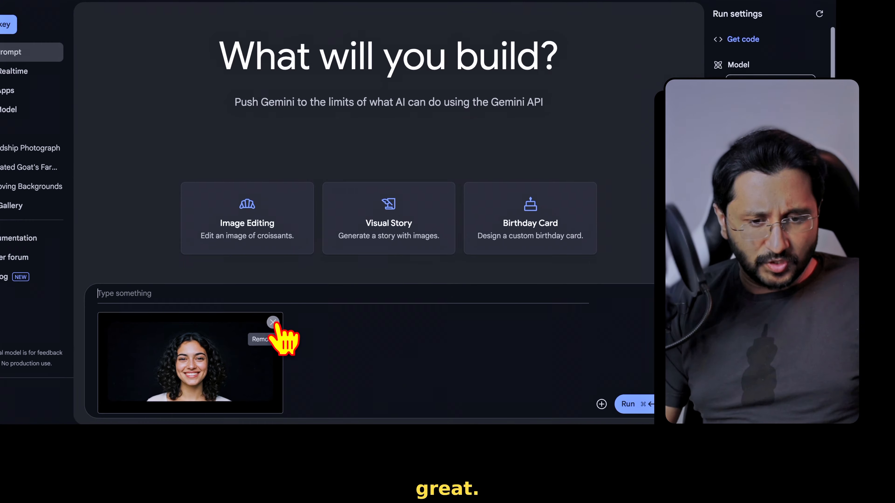
click(271, 360)
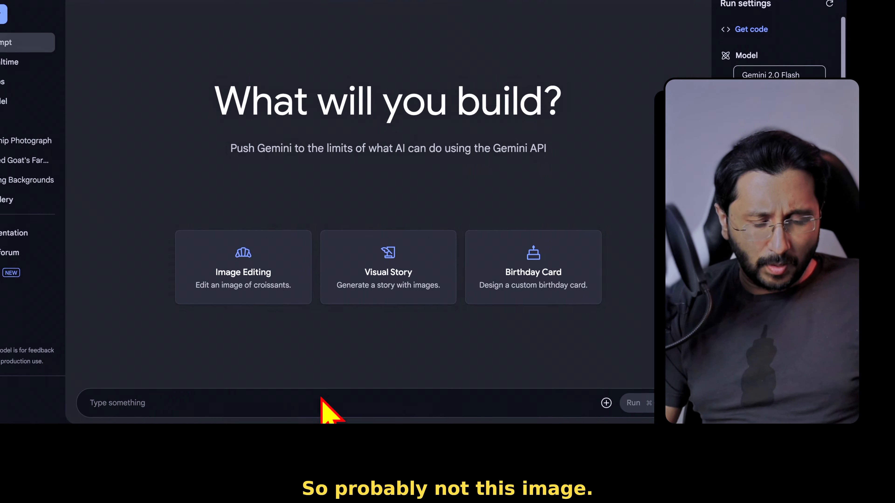
click(509, 420)
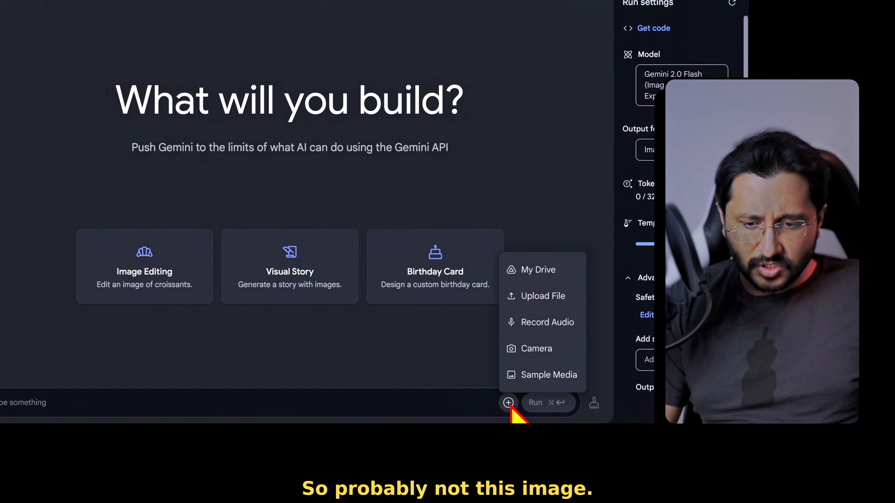
click(529, 296)
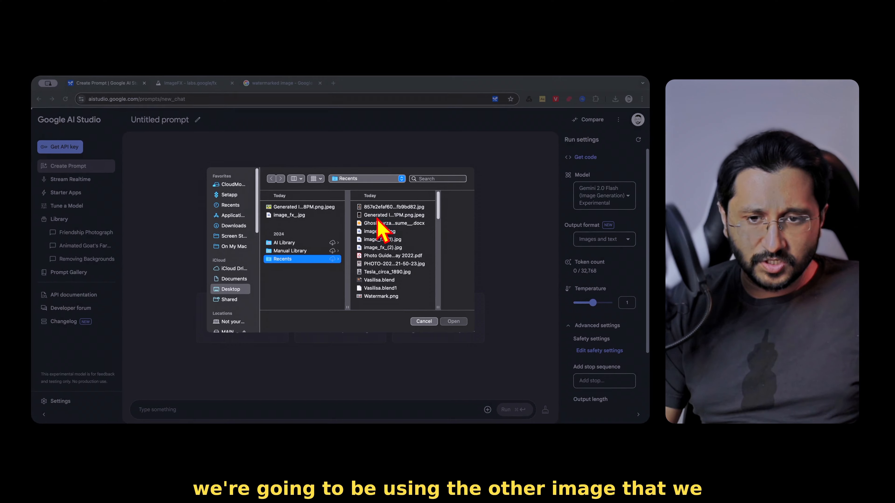
click(378, 216)
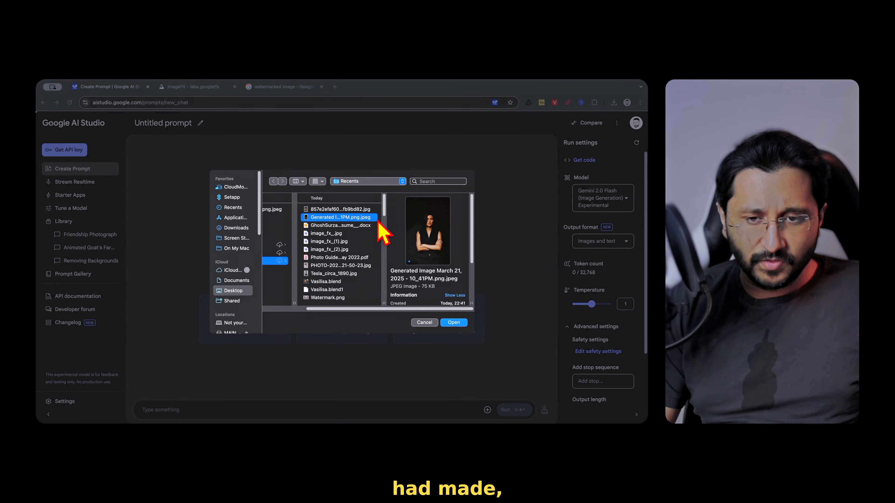
double_click(378, 216)
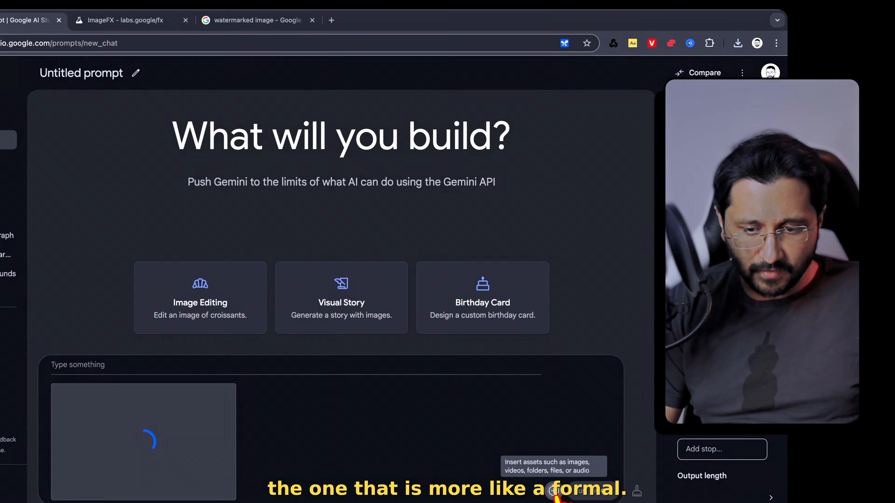
Attach the superhero image image_fx_.jpg from the Desktop and request a realistic photograph of her in color, with dramatic lighting, against a sepia dystopic world.
click(490, 414)
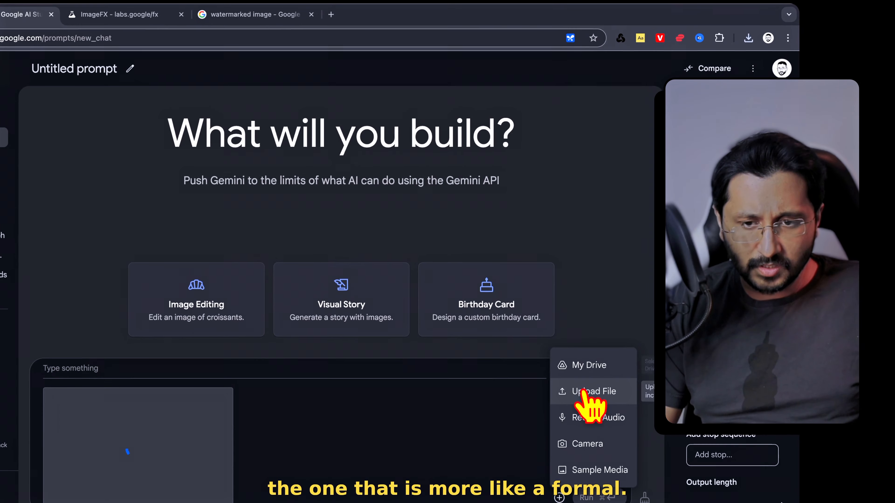
click(512, 343)
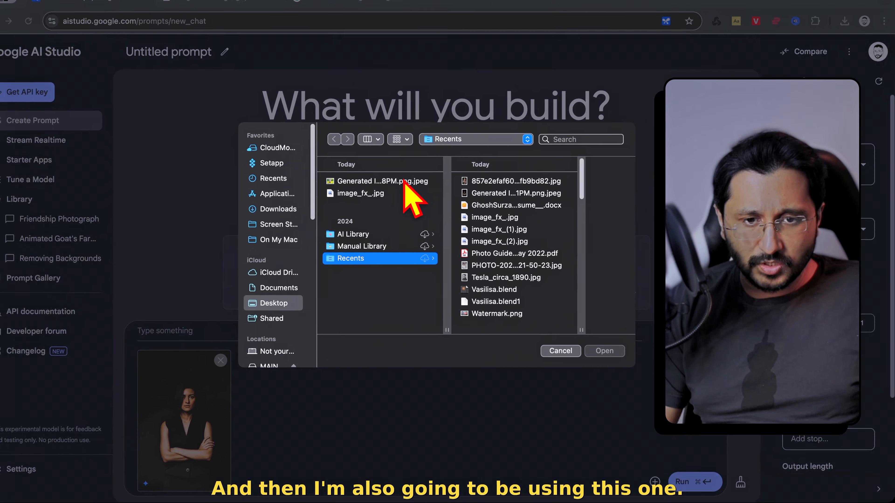
click(266, 209)
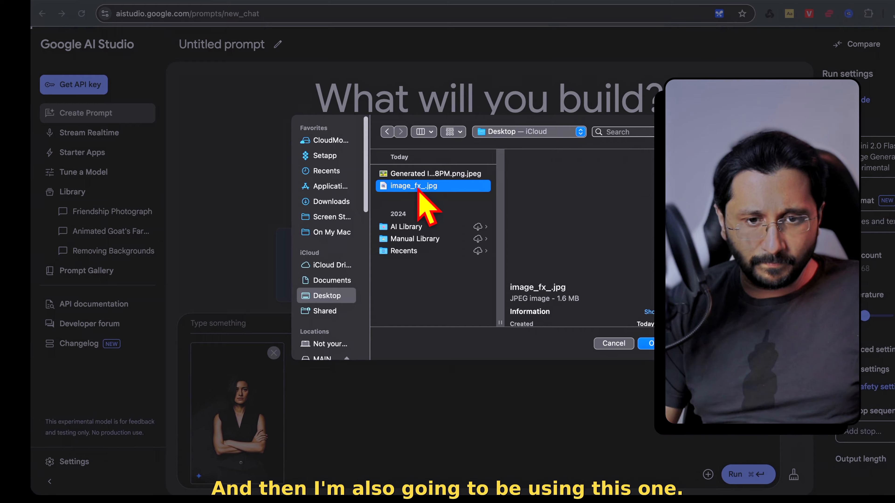
double_click(265, 209)
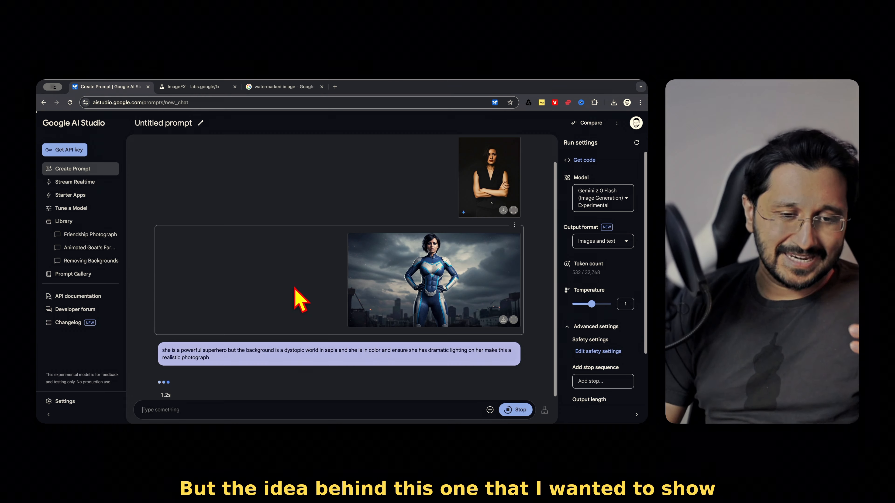
scroll(294, 288, up, 2)
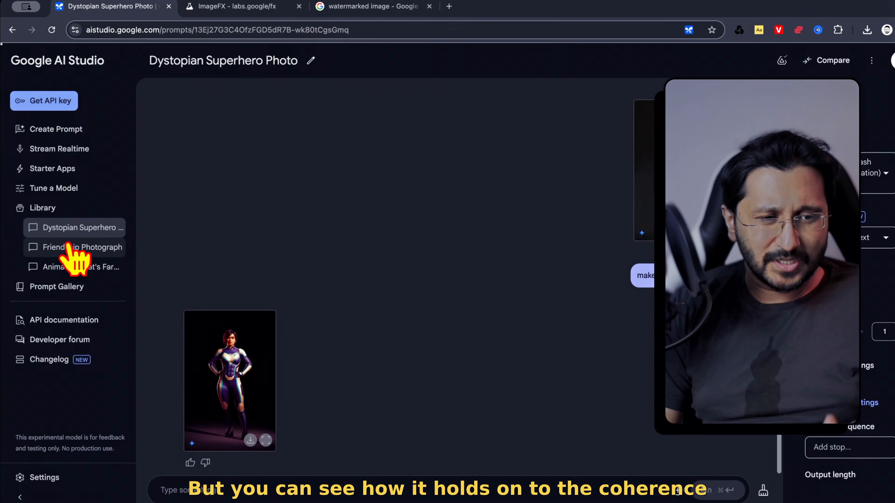
Open the Realistic Color Render Request chat from the library and review the successive edits of the stone sculpture.
click(2, 168)
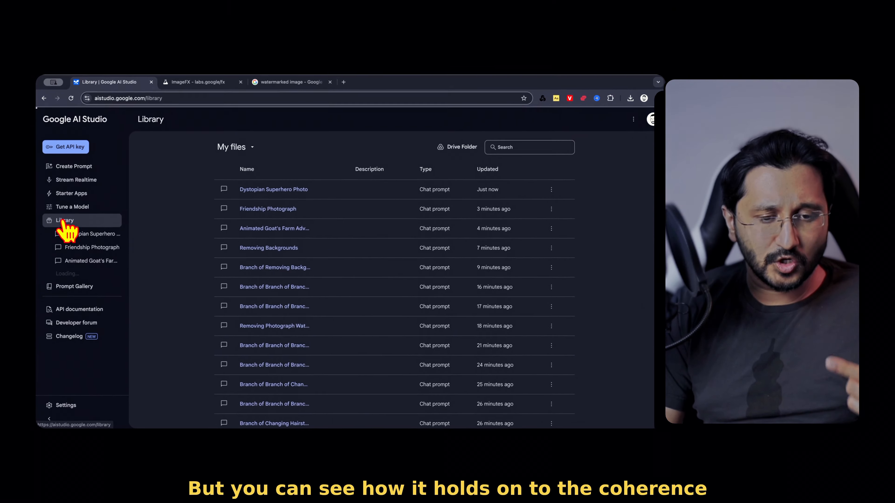
scroll(306, 356, down, 3)
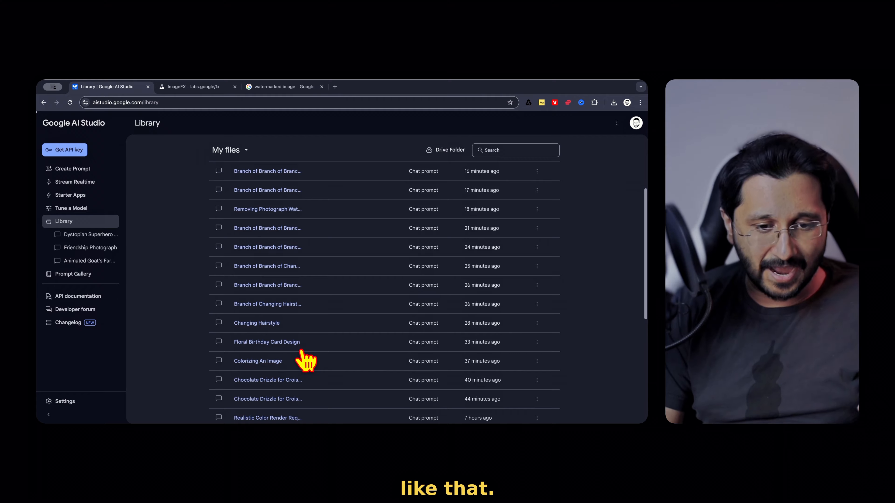
click(267, 418)
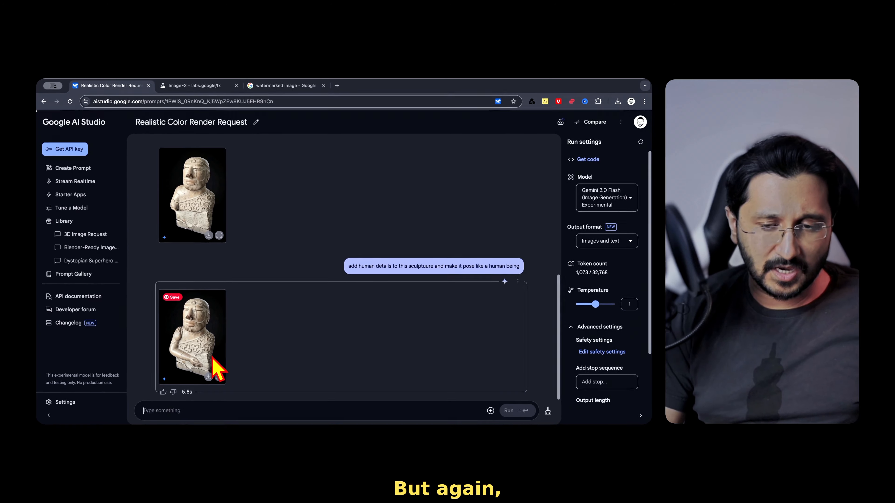
scroll(215, 352, up, 8)
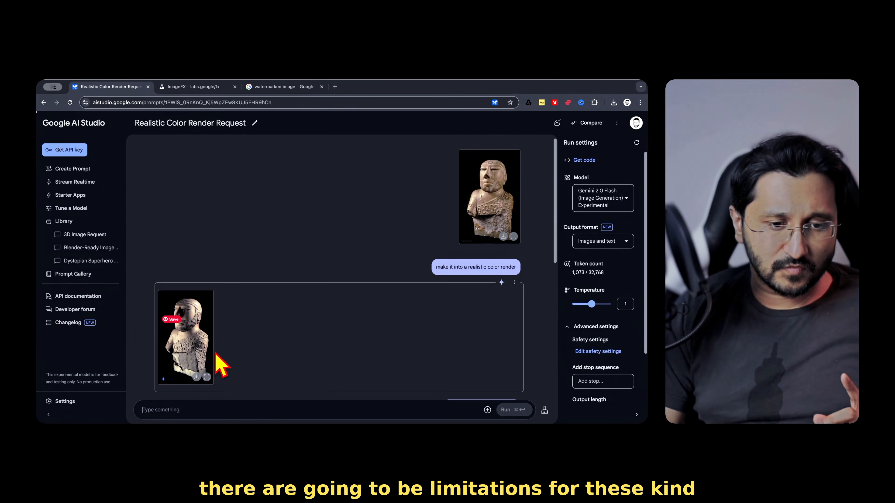
scroll(214, 352, down, 7)
scroll(220, 366, up, 5)
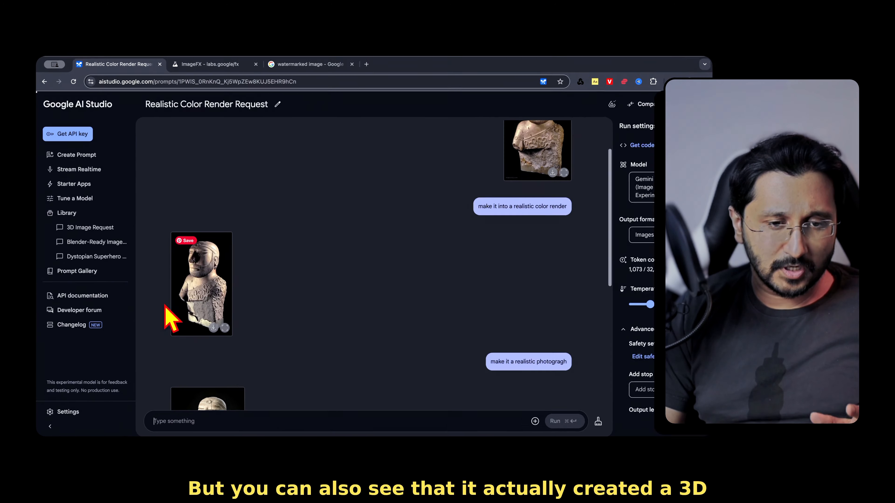